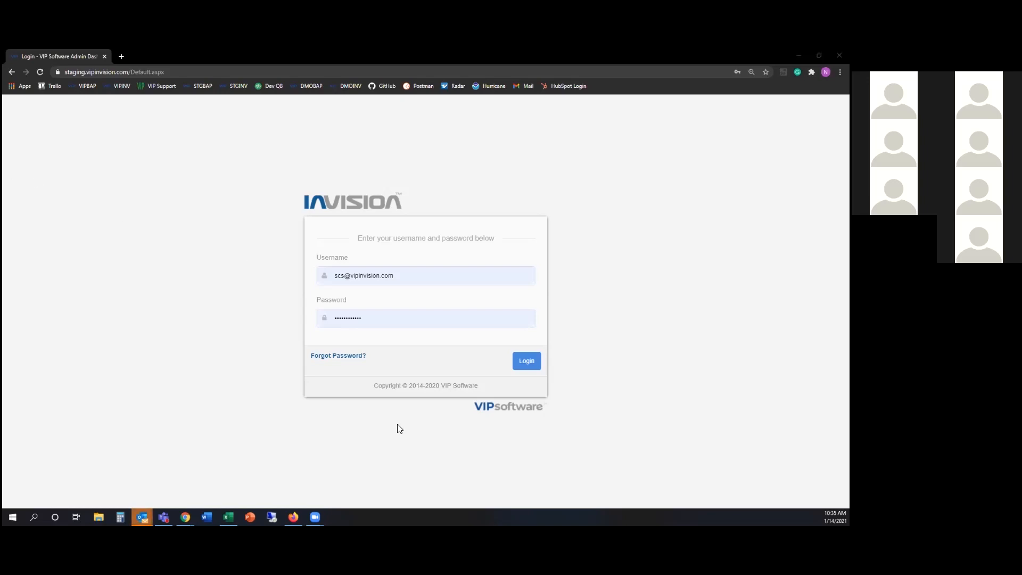
Log in to the IVISION admin dashboard with the account username and password
click(526, 366)
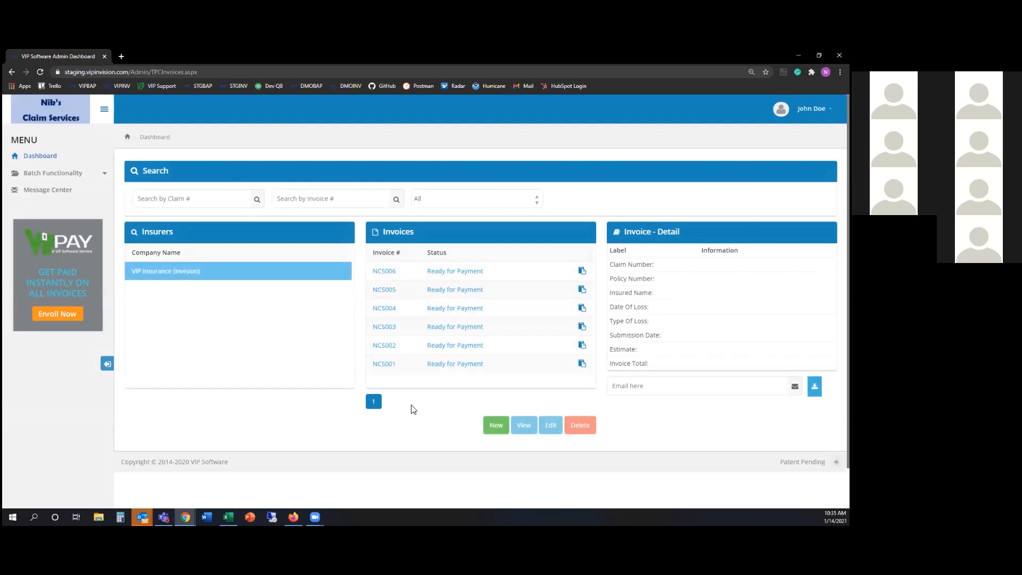
View invoice details for NCS004 and NCS005, then expand Batch Functionality in the left menu
click(425, 309)
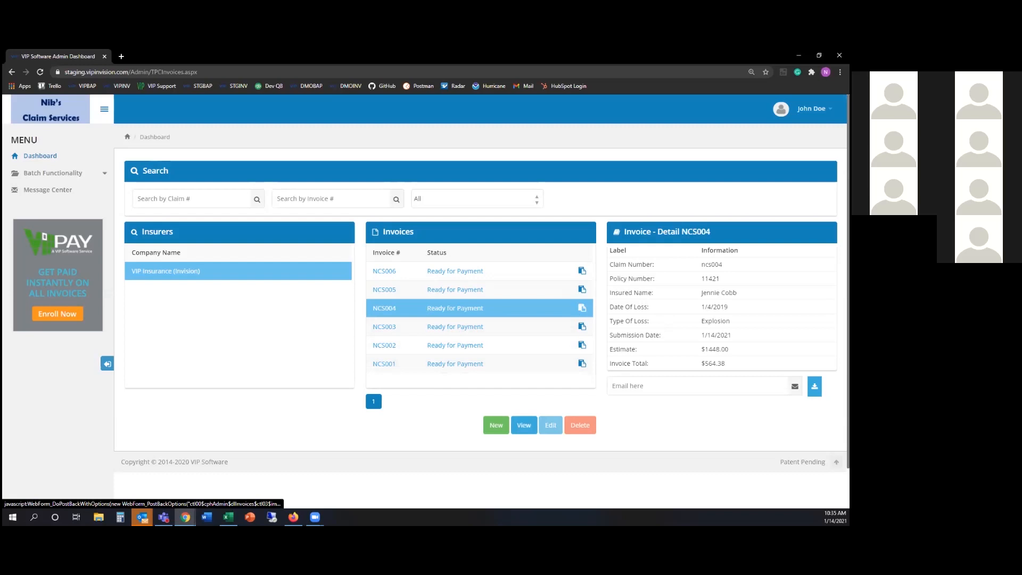
click(456, 291)
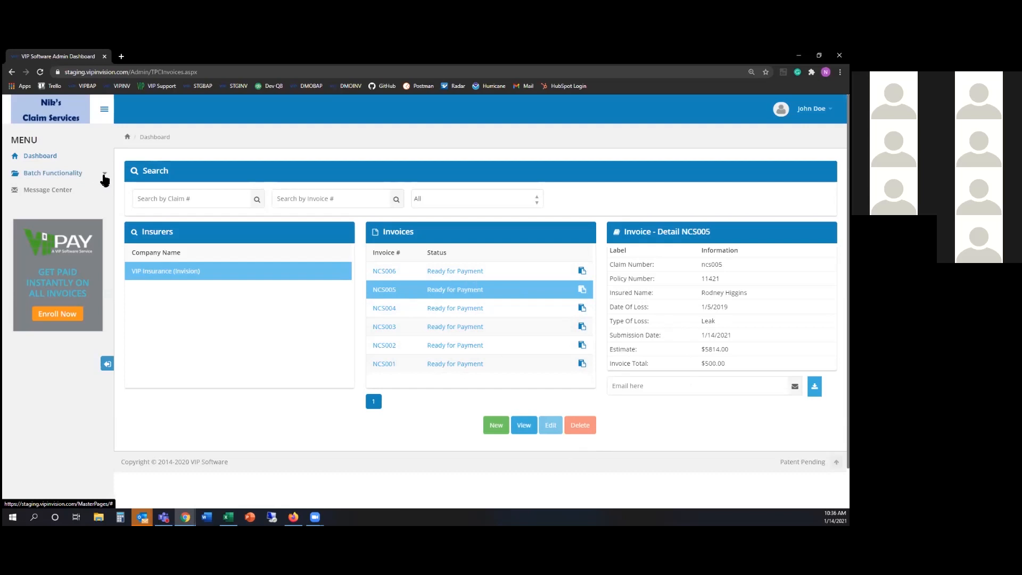
click(104, 174)
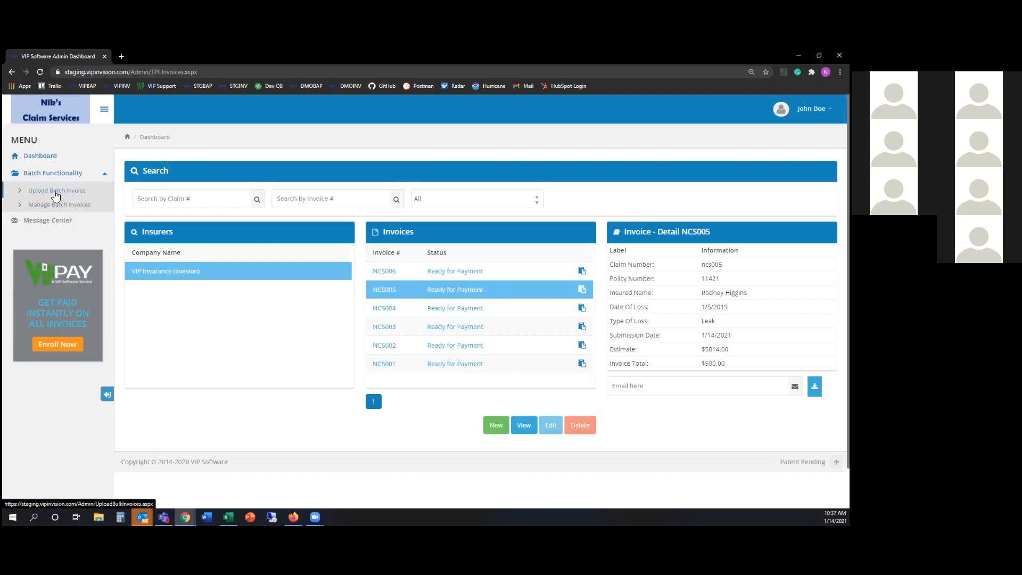
Go to Upload Batch Invoice, close the old invoice workbook, and download the blank template
click(55, 194)
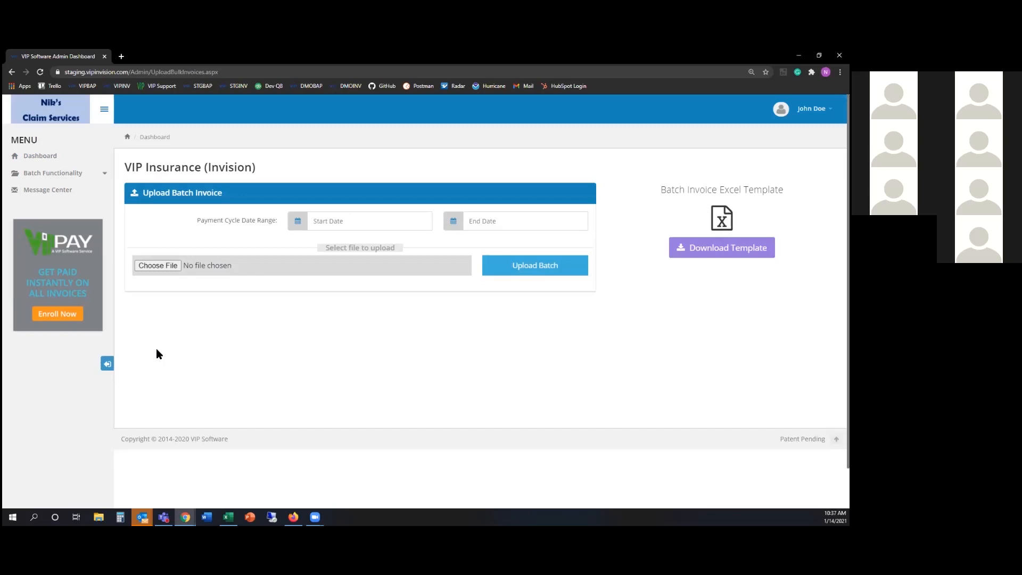
click(228, 517)
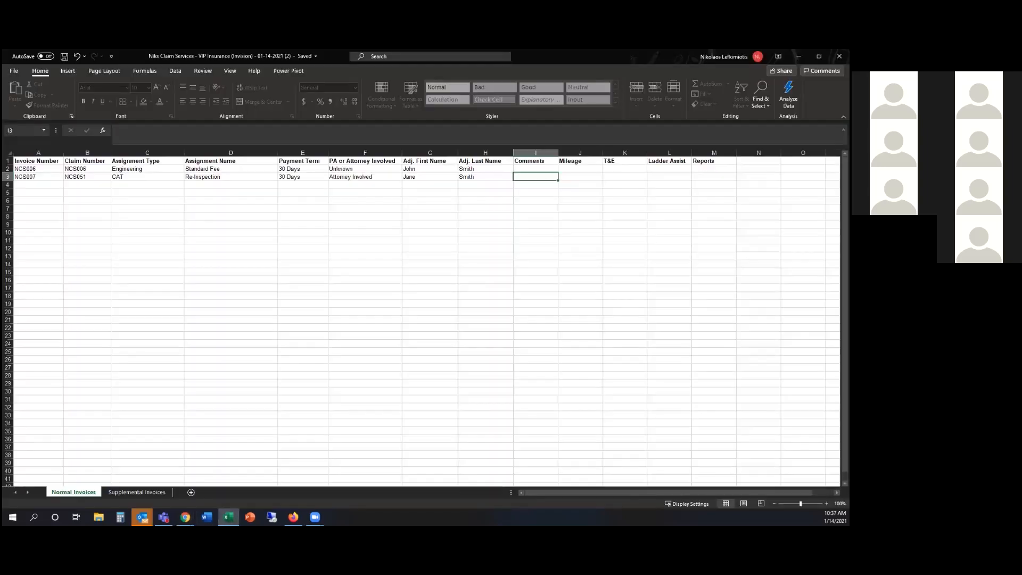
click(840, 56)
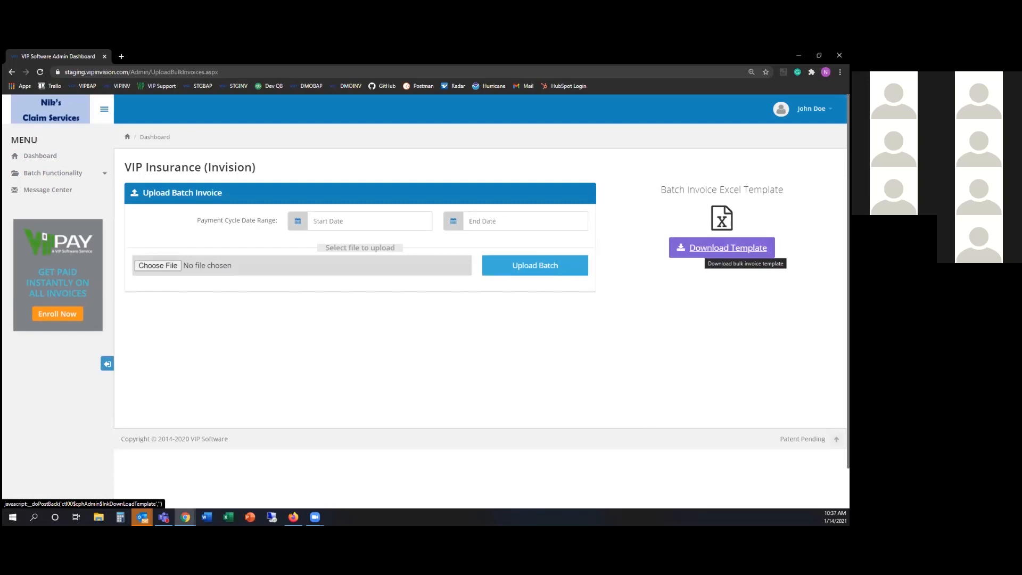
click(708, 248)
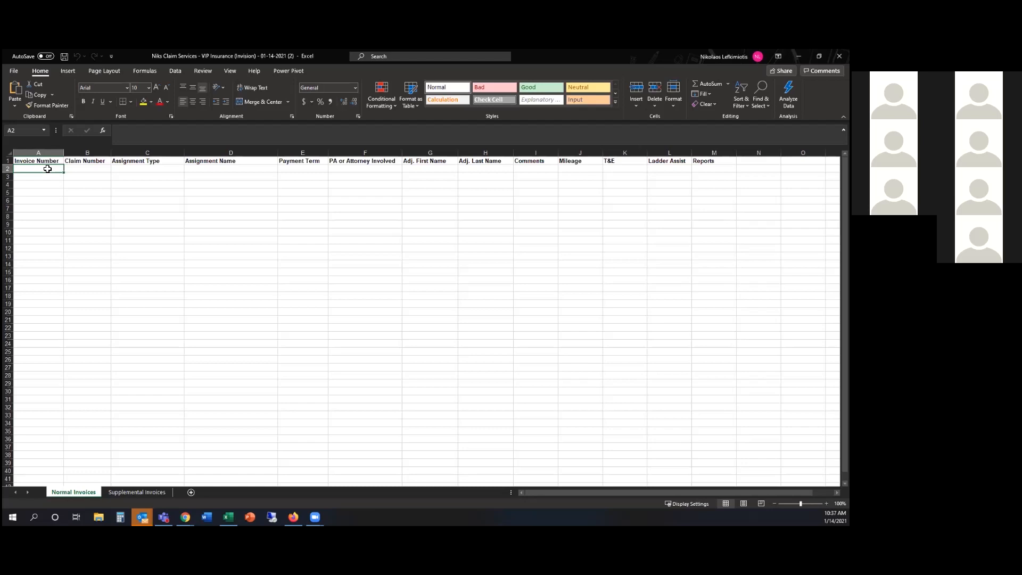
drag(50, 168, 479, 170)
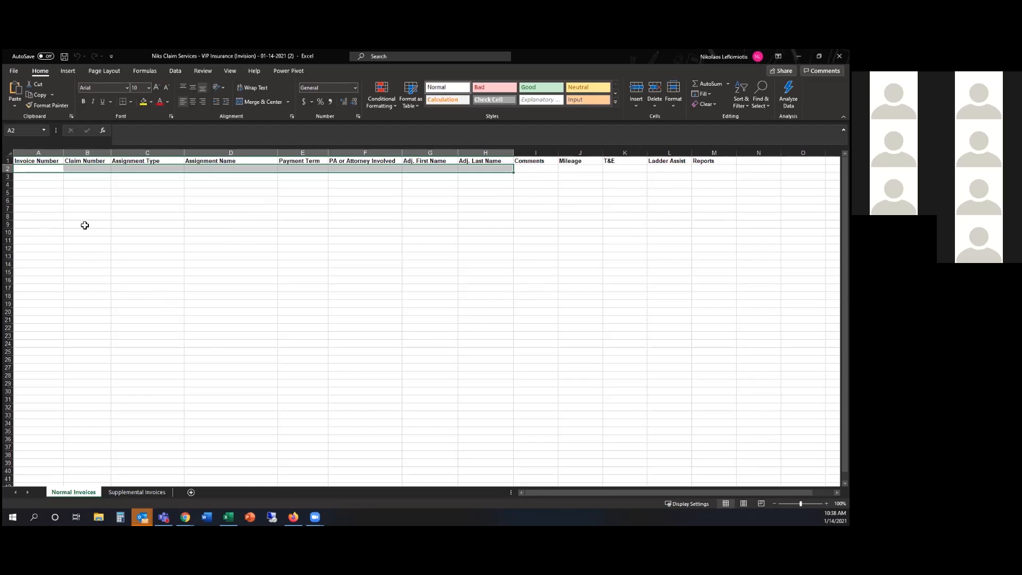
Fill invoice numbers NCS007 through NCS009 into cells A2:A4
click(41, 171)
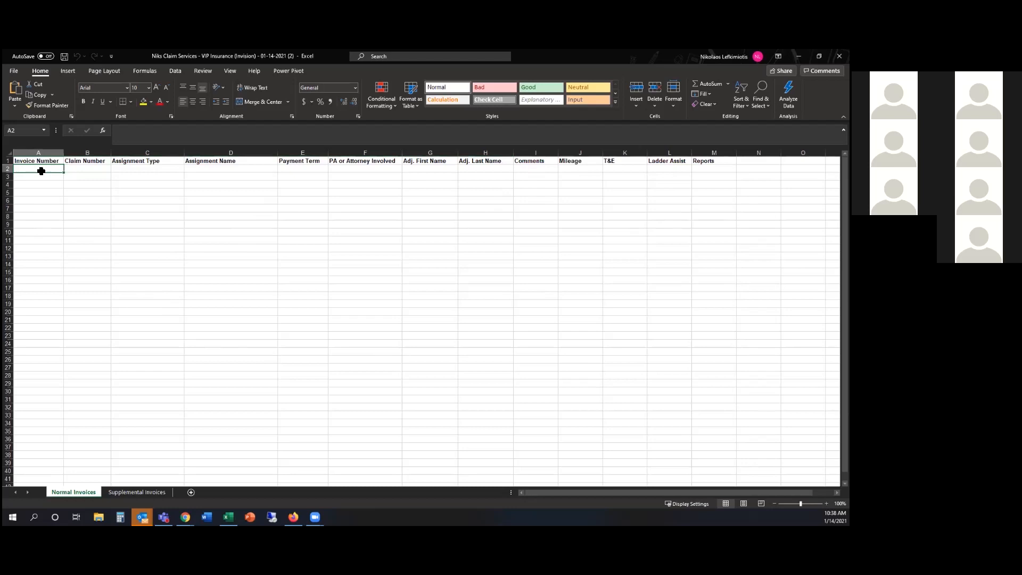
text(NCS007)
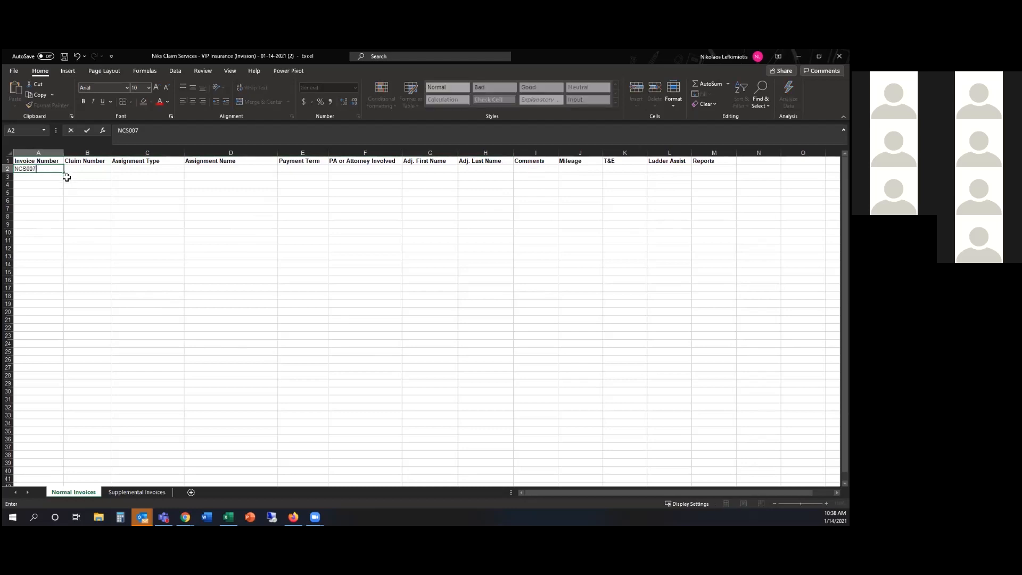
drag(63, 172, 58, 190)
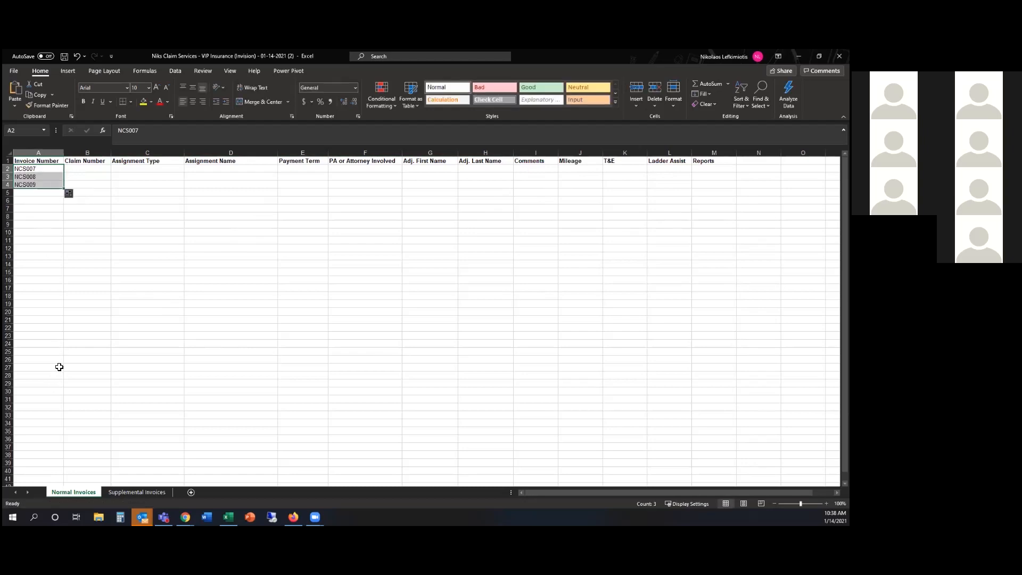
Enter claim numbers NCS007, NCS008 and 123456 in cells B2:B4
click(77, 171)
text(NCS)
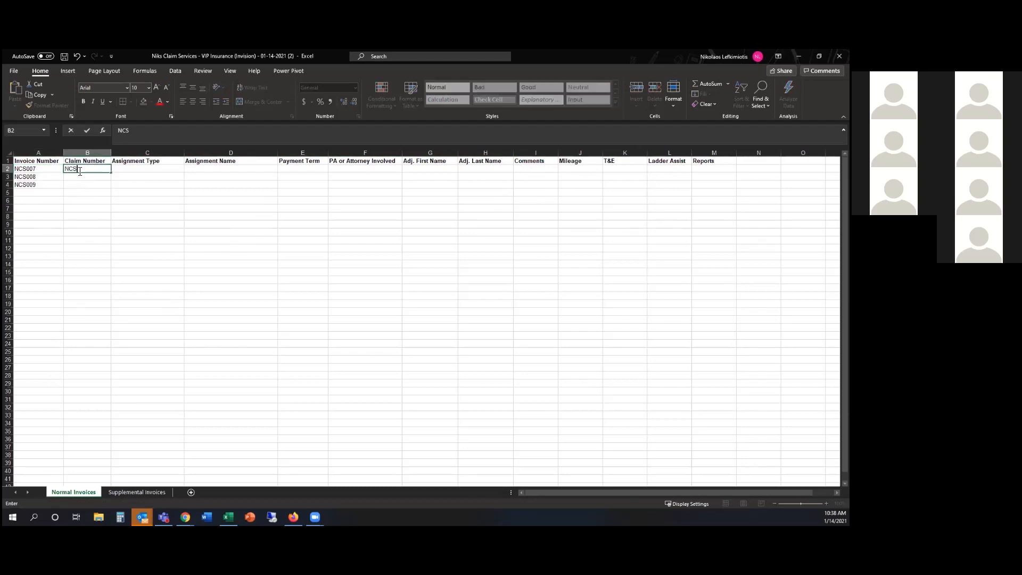
text(007)
drag(111, 173, 109, 181)
click(92, 187)
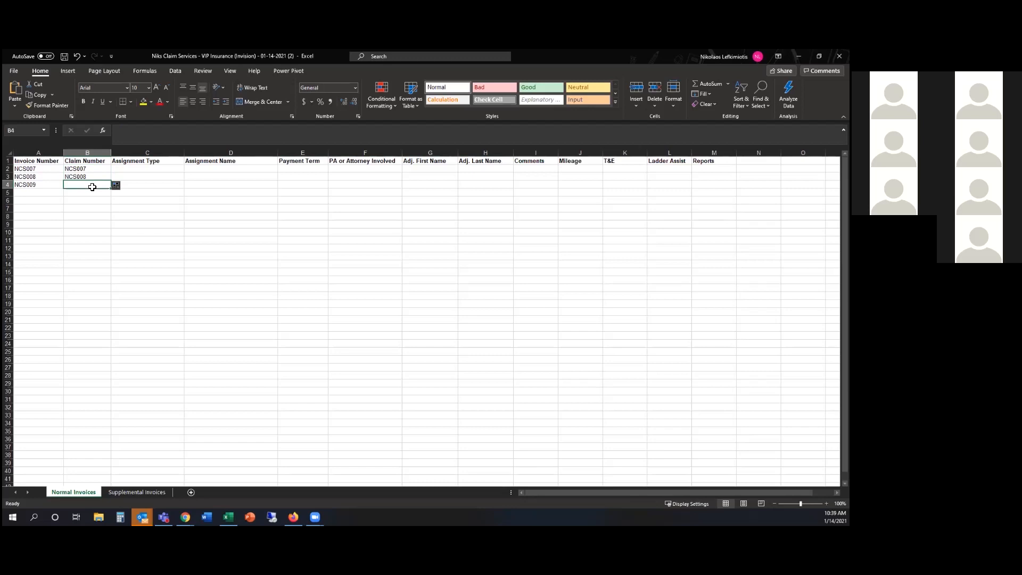
text(123456)
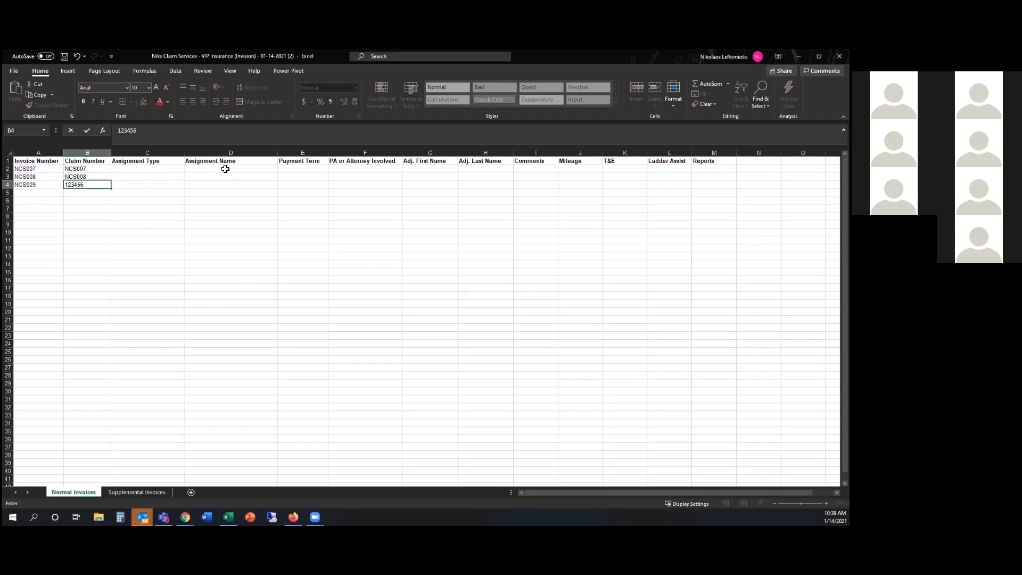
click(165, 170)
Set C2's assignment type to NonCAT, leaving the assignment name blank
click(188, 169)
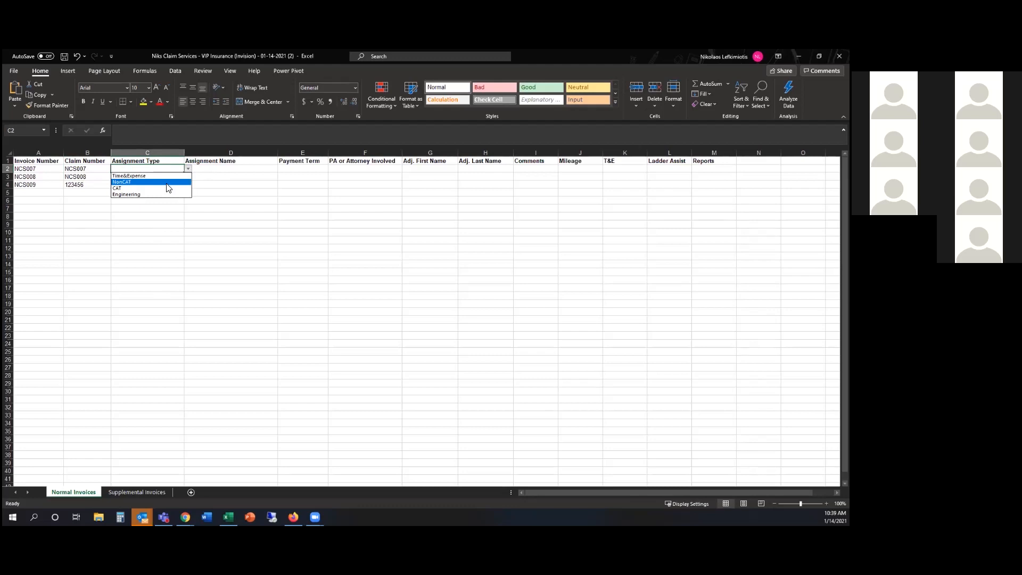
click(167, 184)
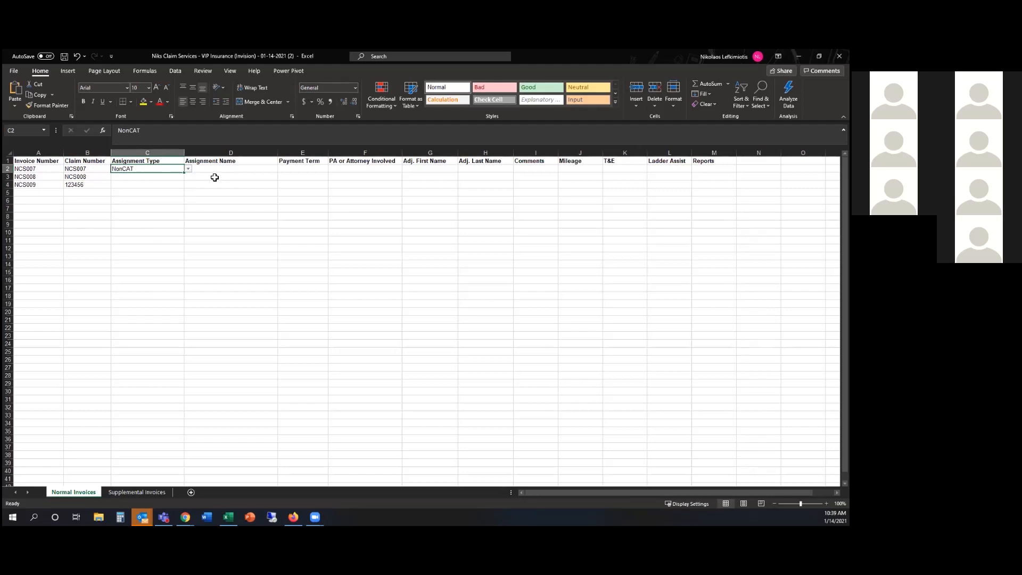
click(231, 168)
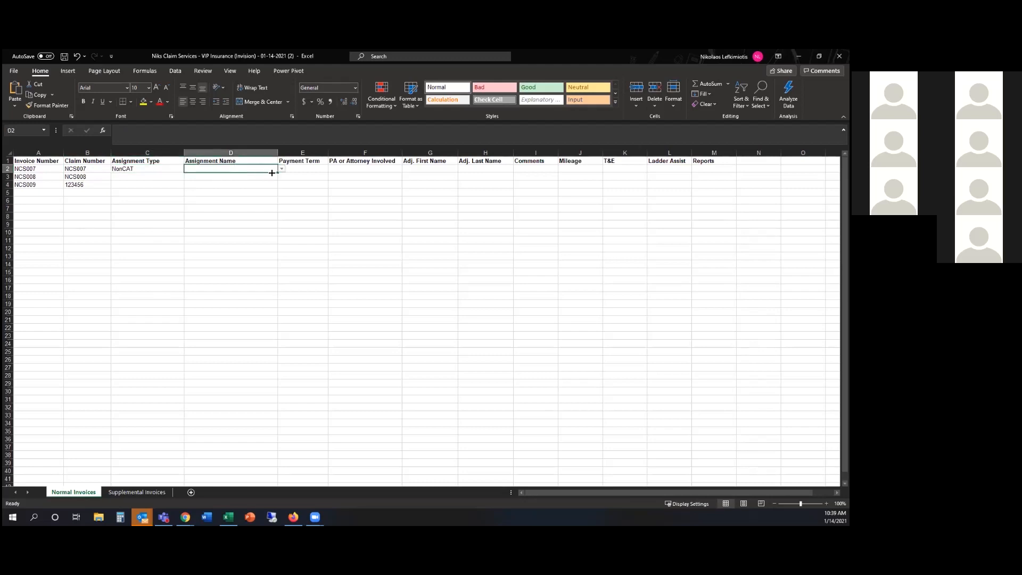
click(281, 170)
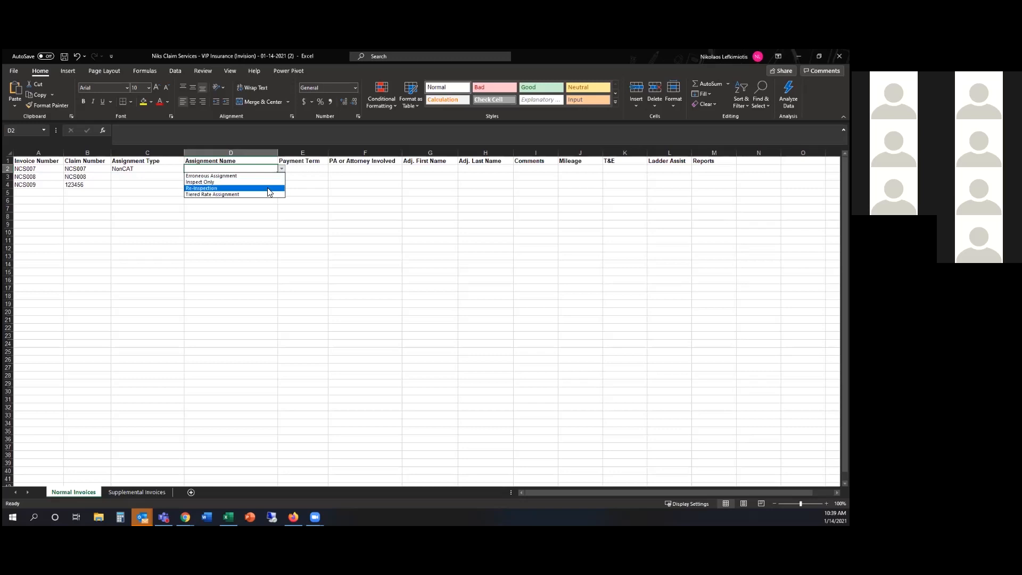
click(168, 178)
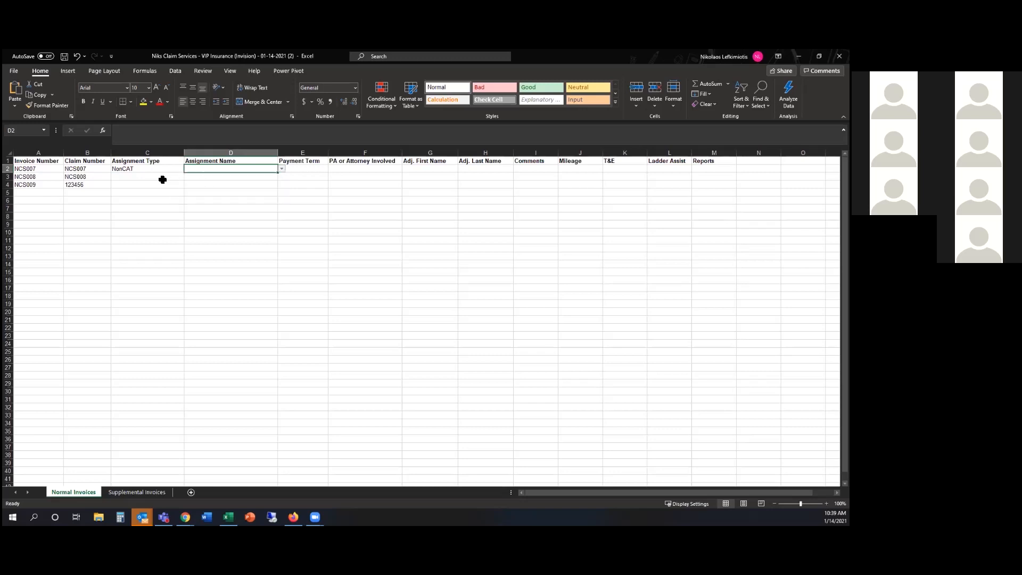
click(276, 177)
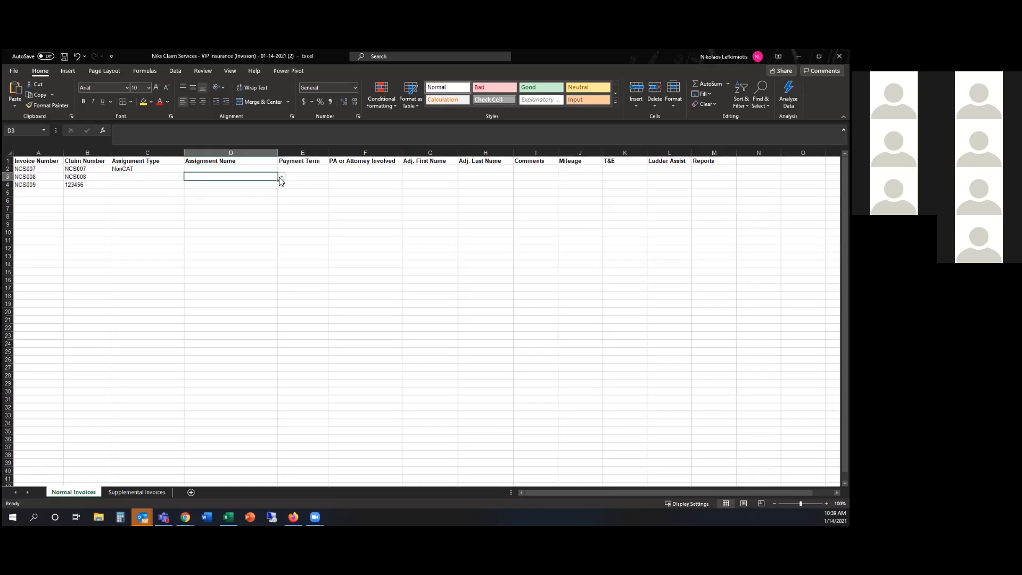
click(180, 178)
Set assignment type CAT in C3 and Engineering in C4
click(188, 177)
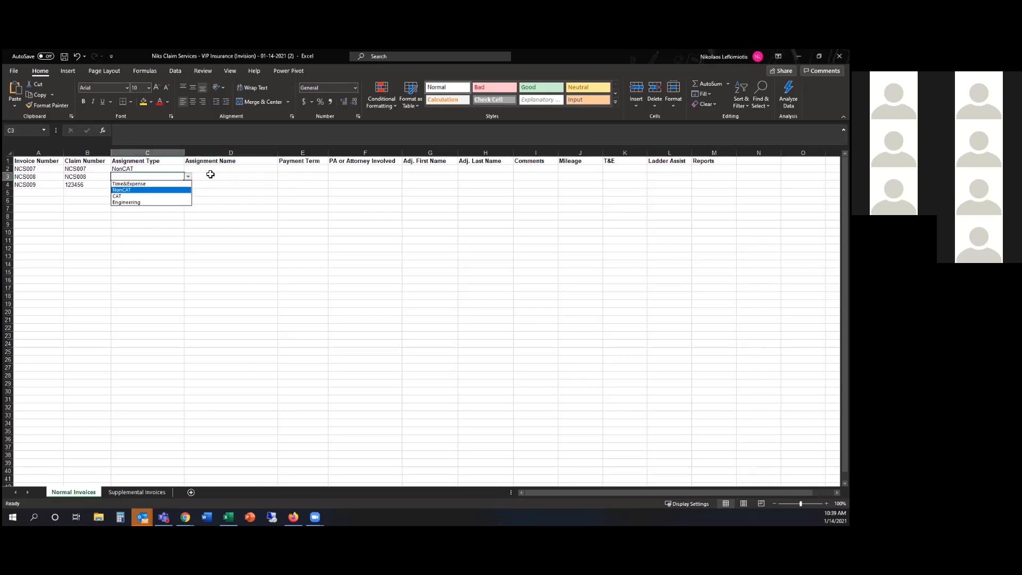
key(Escape)
text(CAT)
key(Tab)
click(281, 176)
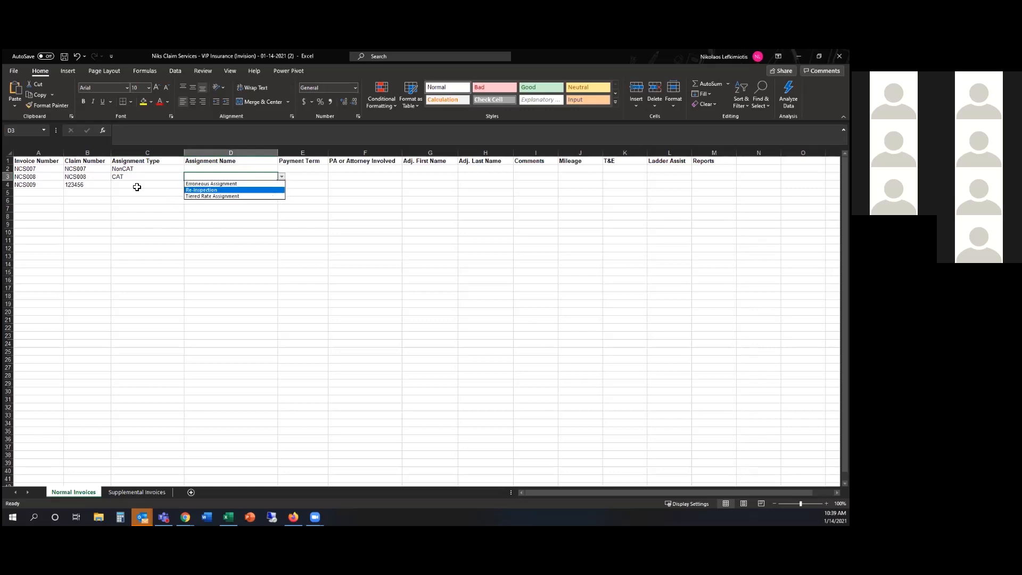
key(Escape)
key(Return)
click(187, 184)
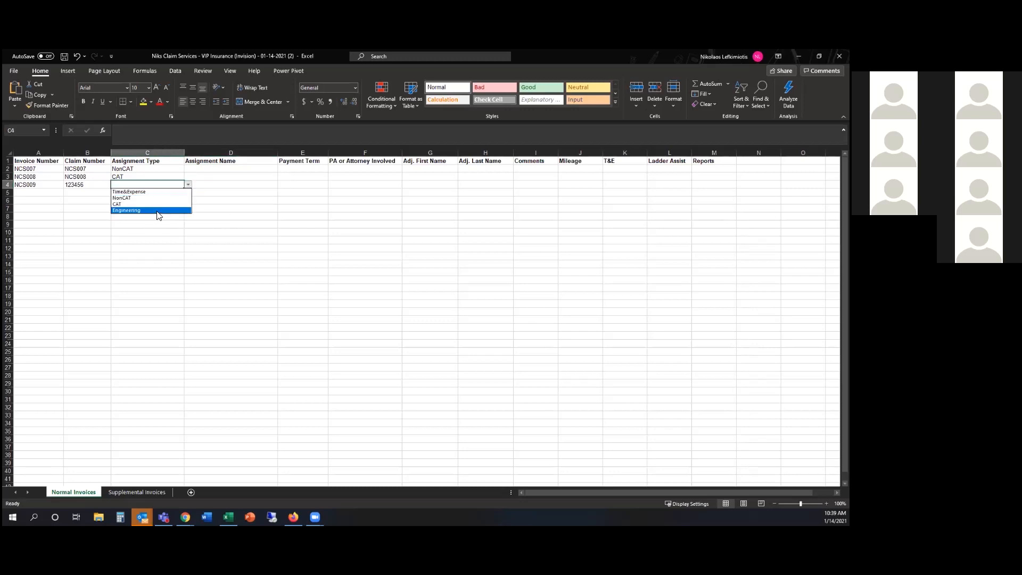
click(157, 213)
click(158, 217)
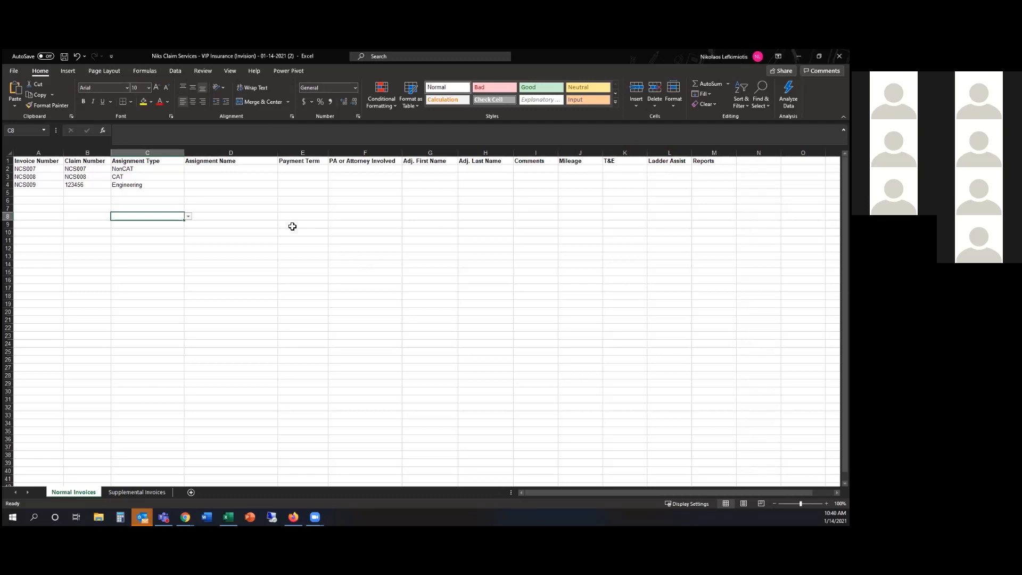
Choose Tiered Rate Assignment from the D3 dropdown for invoice NCS008
click(214, 177)
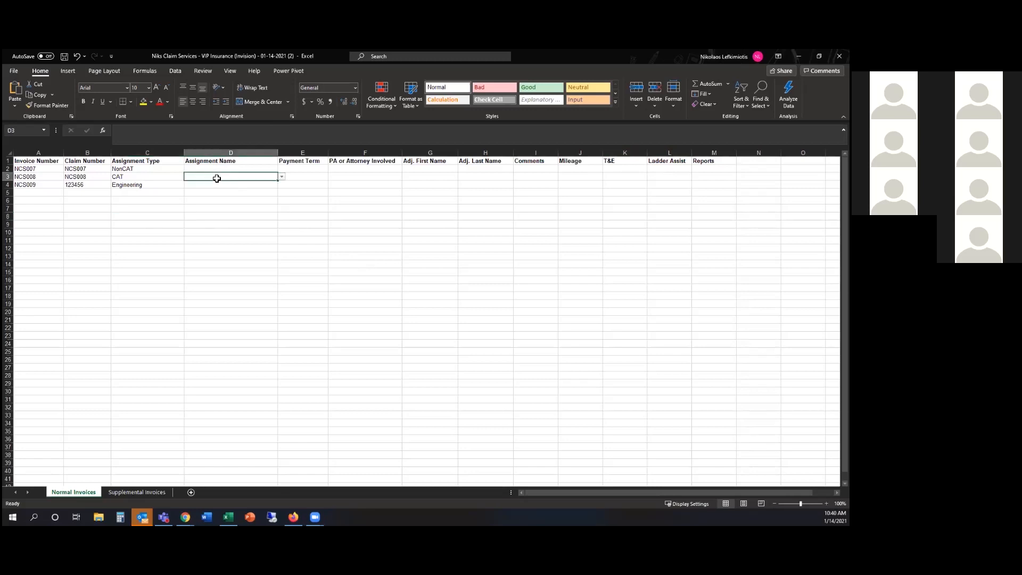
click(281, 178)
click(256, 196)
click(579, 160)
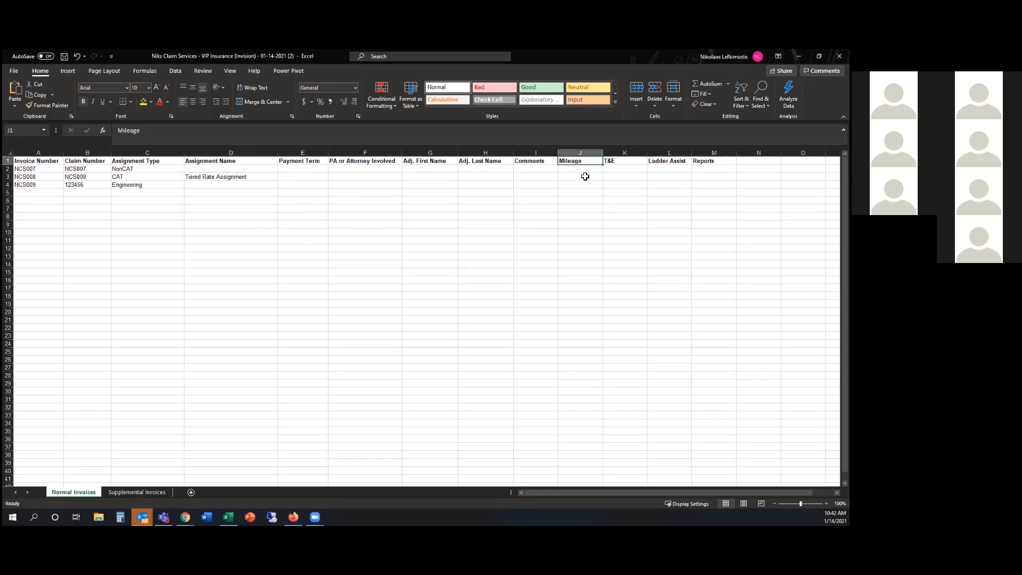
Enter mileage 75 in J3 and the comment 'Mileage Included' in I3 for NCS008
click(585, 176)
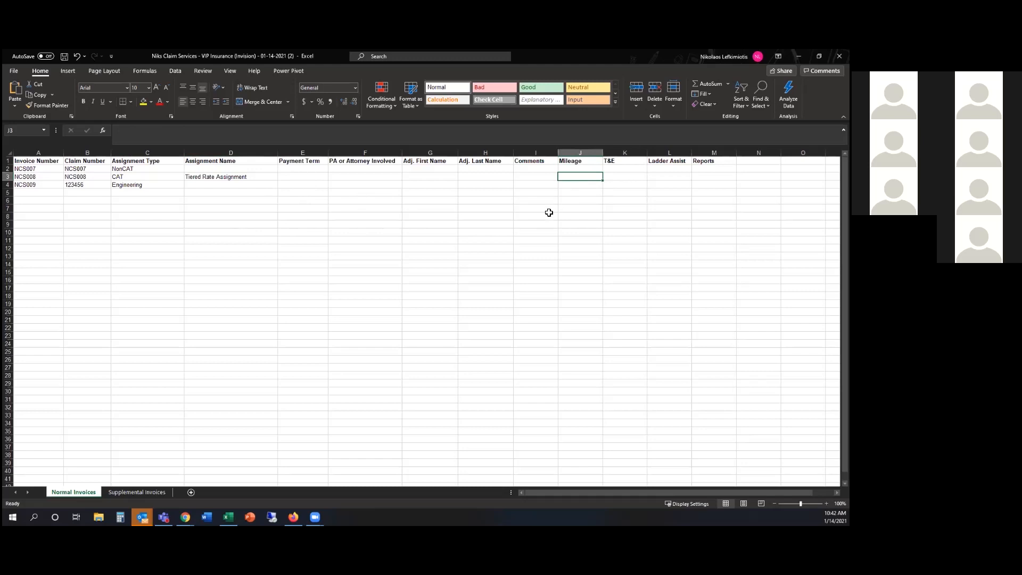
text(75)
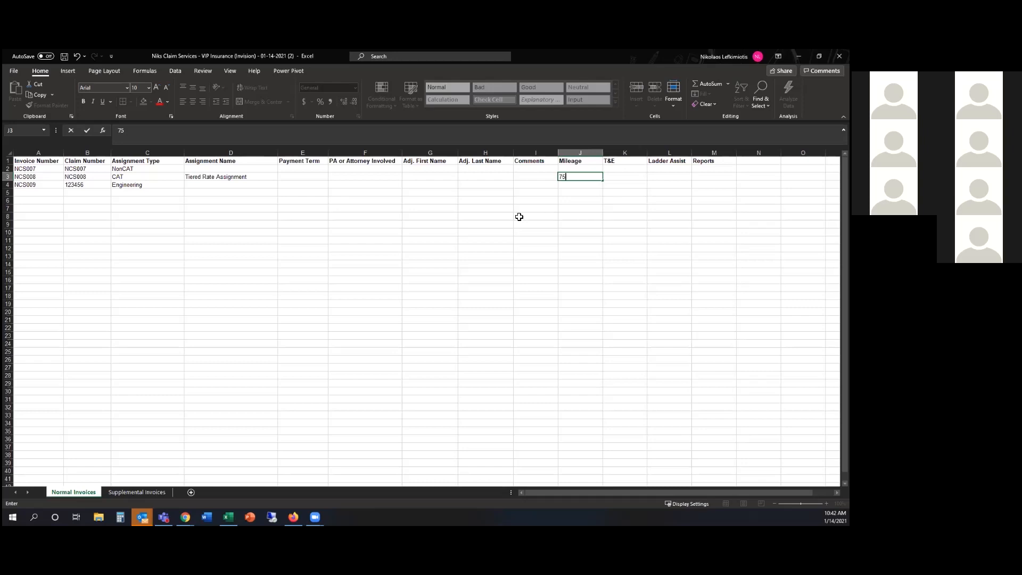
click(540, 177)
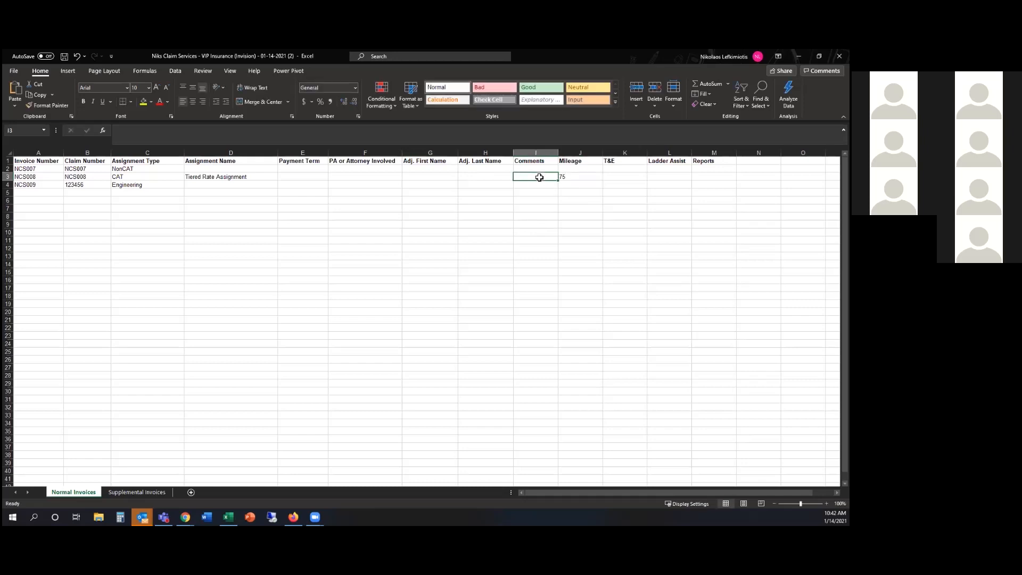
text(Mileage I)
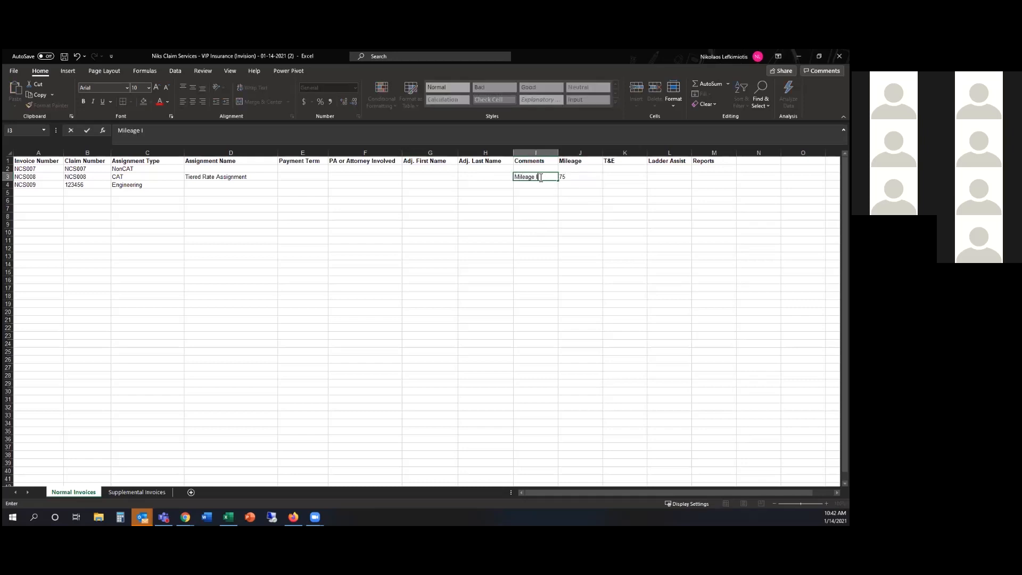
text(ncluded)
click(586, 274)
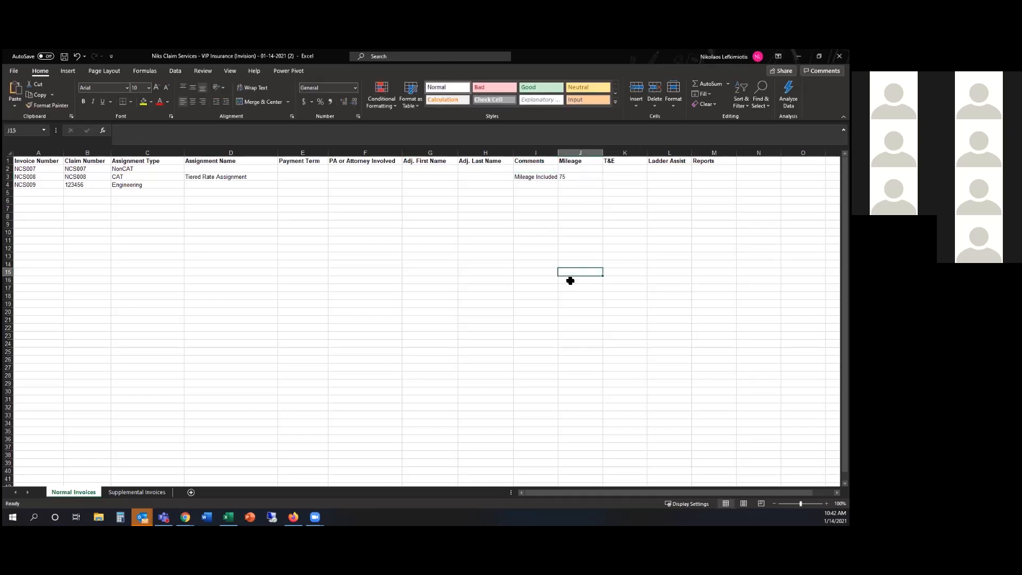
click(194, 171)
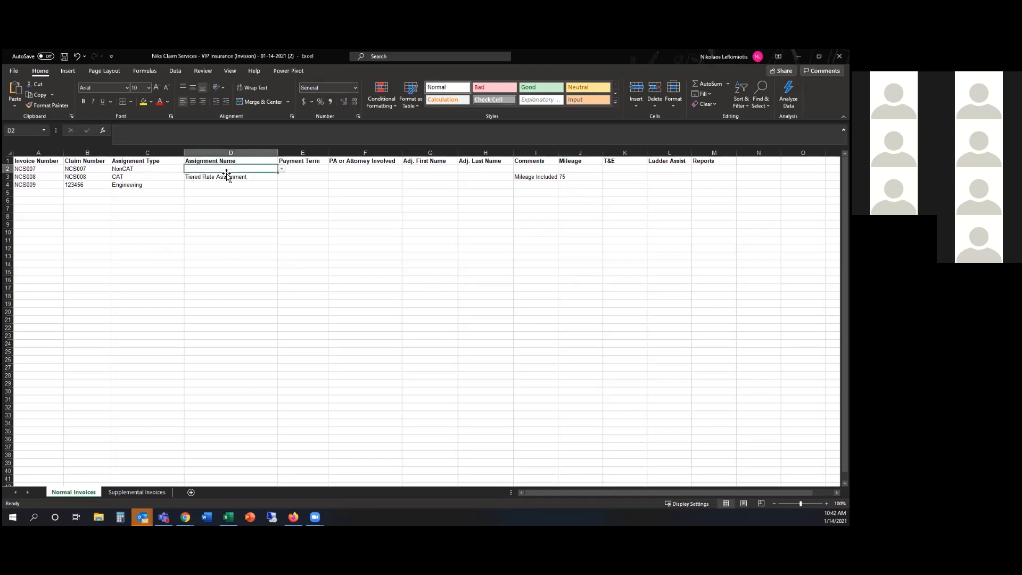
Pick Inspect Only in D2 for NCS007 and Standard Fee in D4 for NCS009
click(282, 168)
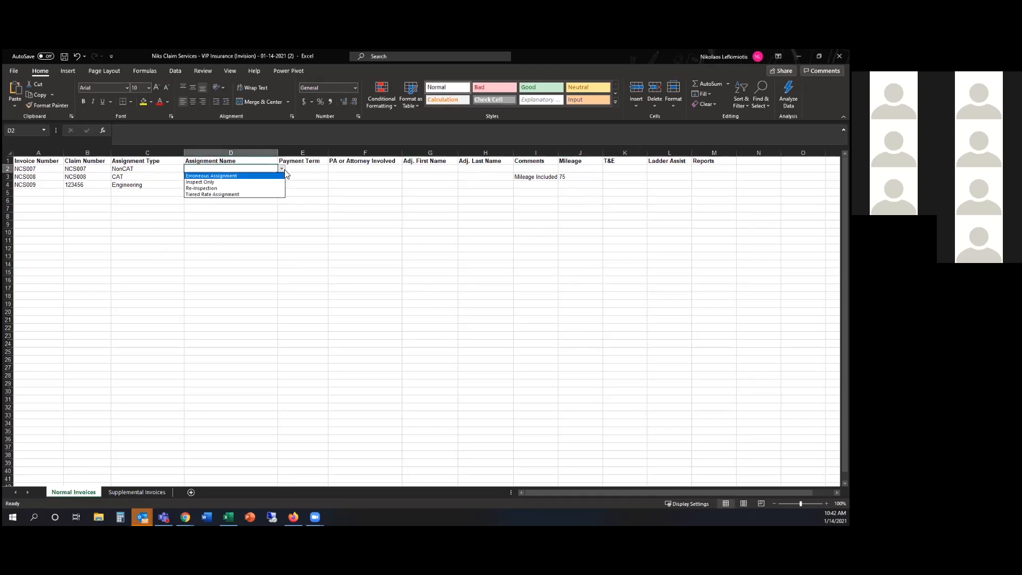
click(215, 183)
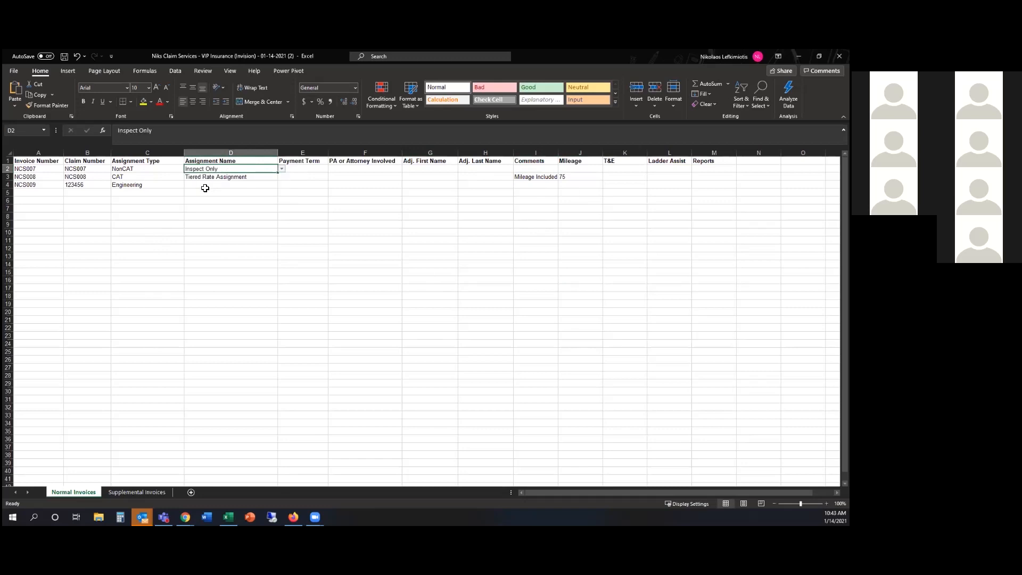
click(237, 185)
click(282, 184)
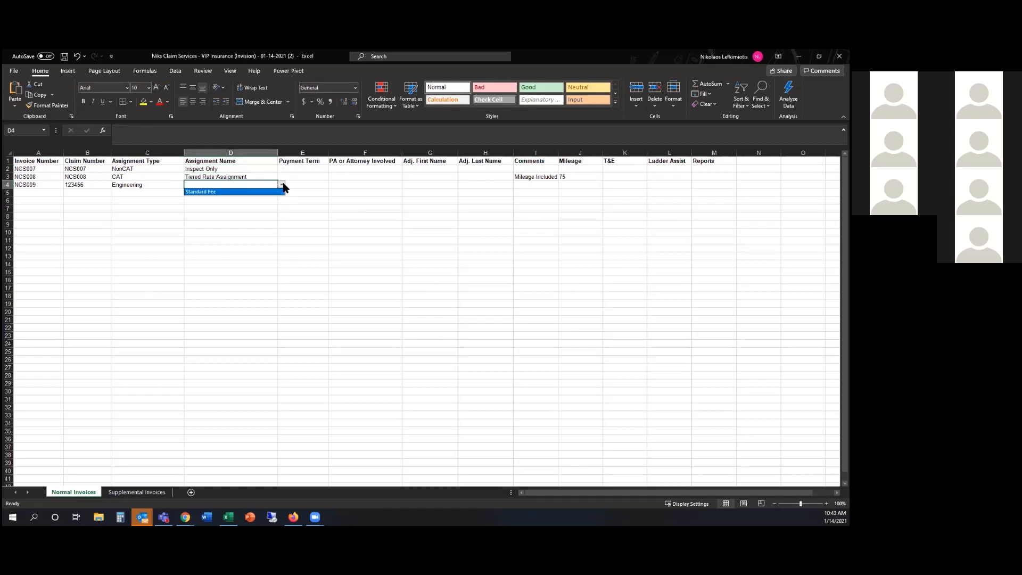
click(252, 193)
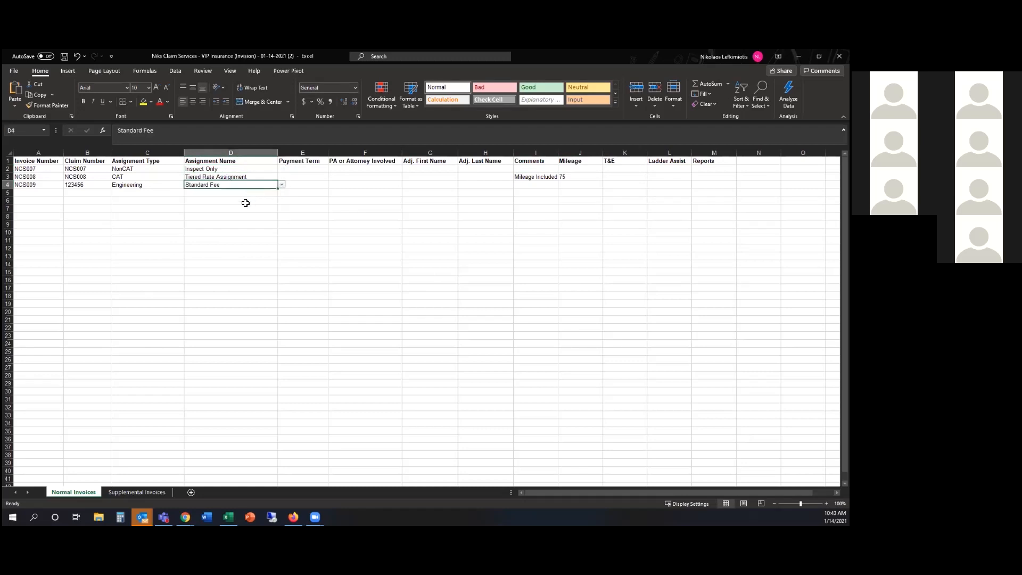
click(312, 169)
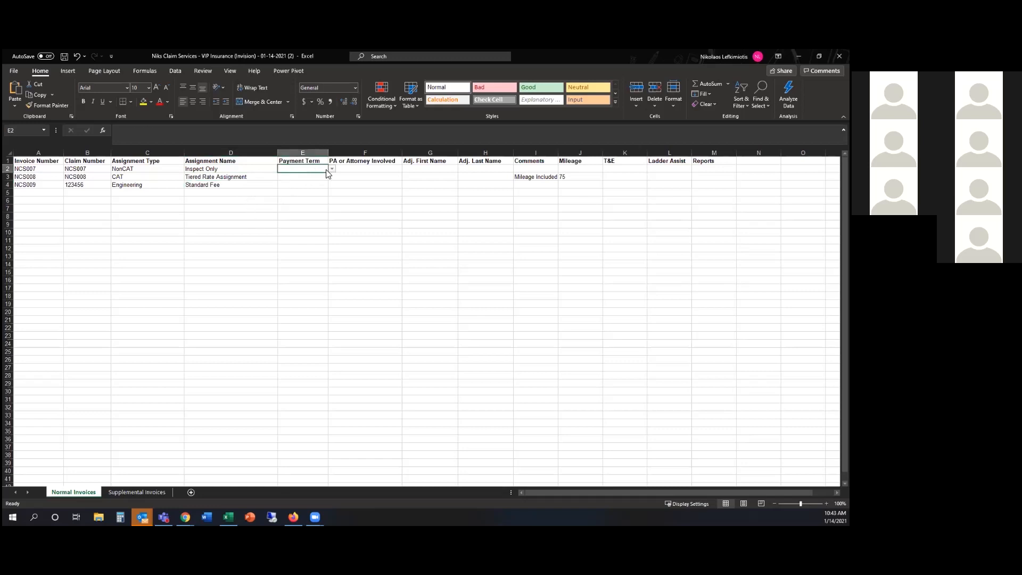
click(331, 169)
Set the payment term to 30 Days in E2 and copy it into E3 and E4
click(312, 177)
key(ctrl+c)
click(303, 187)
key(ctrl+v)
click(303, 177)
key(ctrl+v)
Set PA or Attorney Involved to Unknown for all three invoices in F2:F4
click(372, 161)
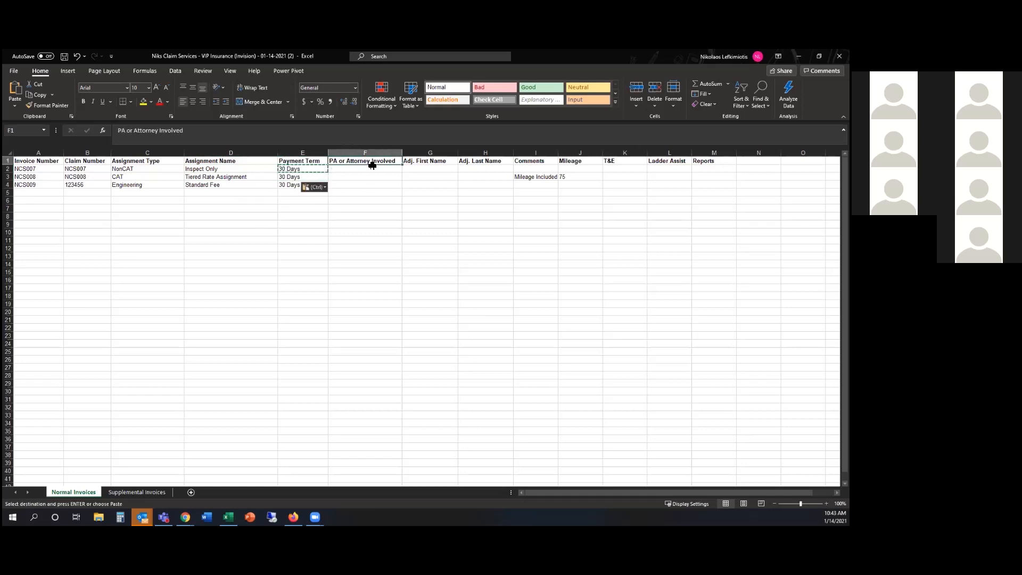
click(396, 170)
click(406, 168)
click(383, 192)
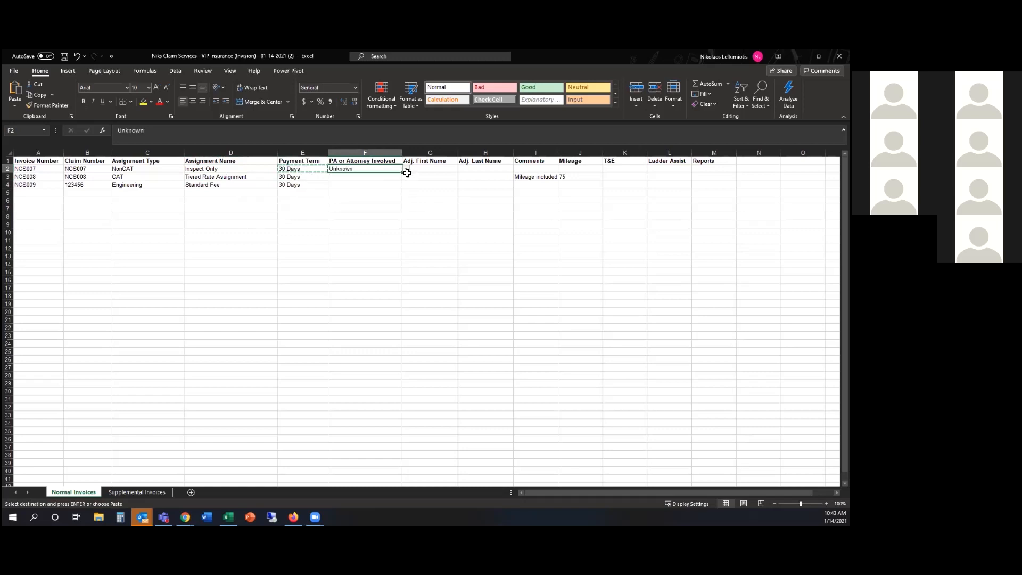
drag(402, 178, 402, 188)
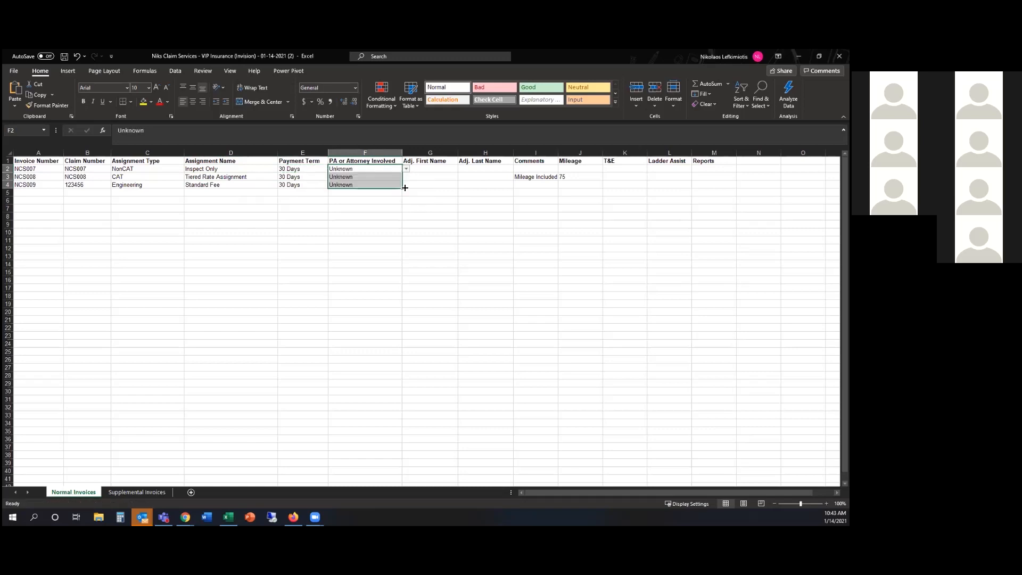
Enter adjuster first and last names for invoices NCS007 and NCS008
click(428, 170)
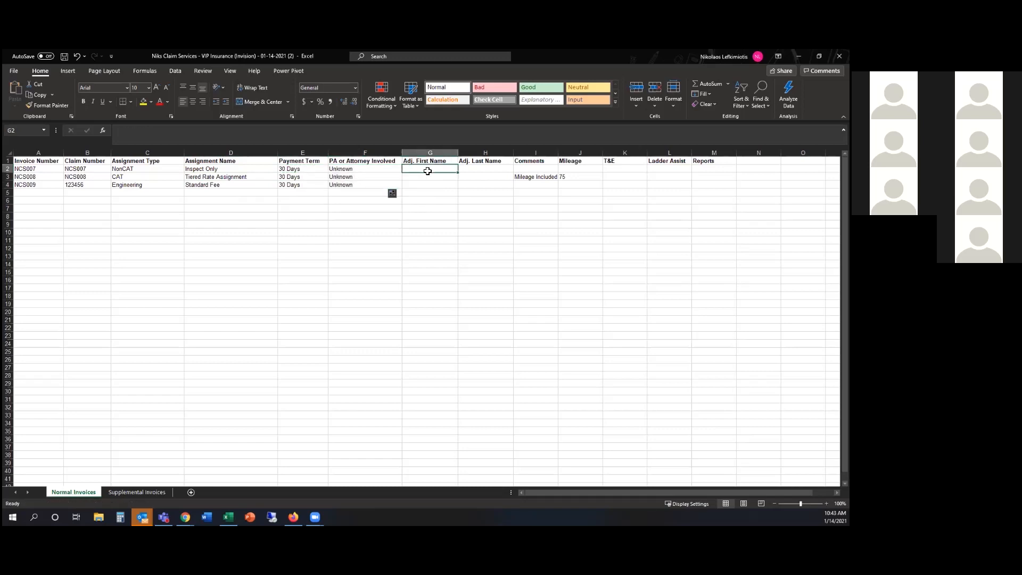
text(J)
key(Tab)
text(Smith)
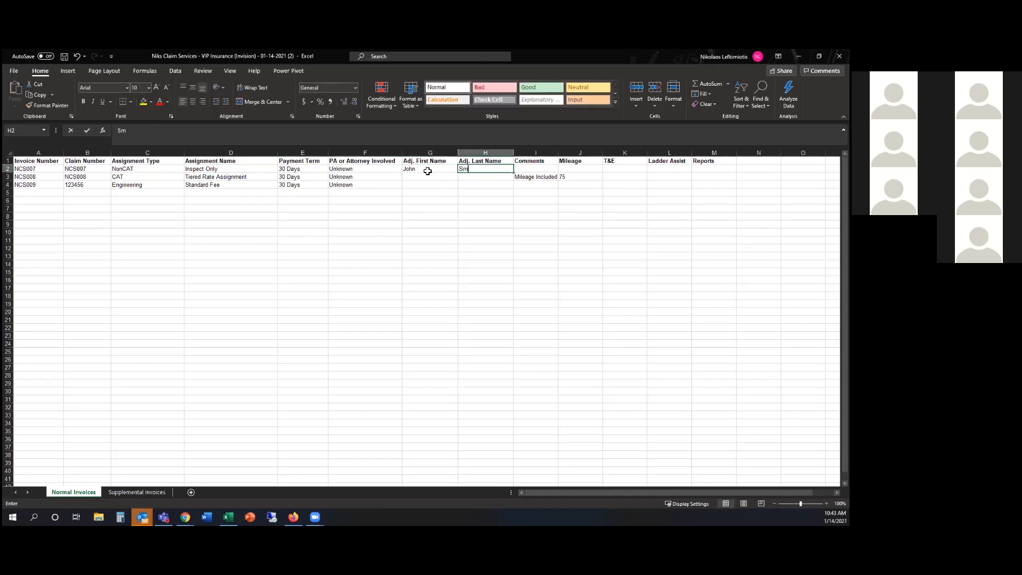
key(Tab)
key(Down)
key(Left)
key(Left)
key(Left)
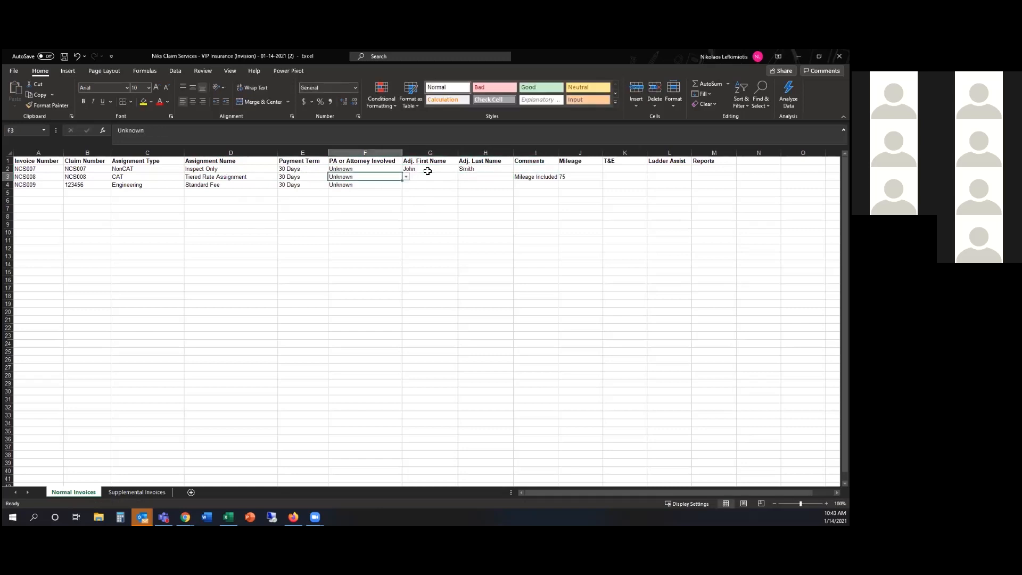
key(Right)
text(Jane)
key(Tab)
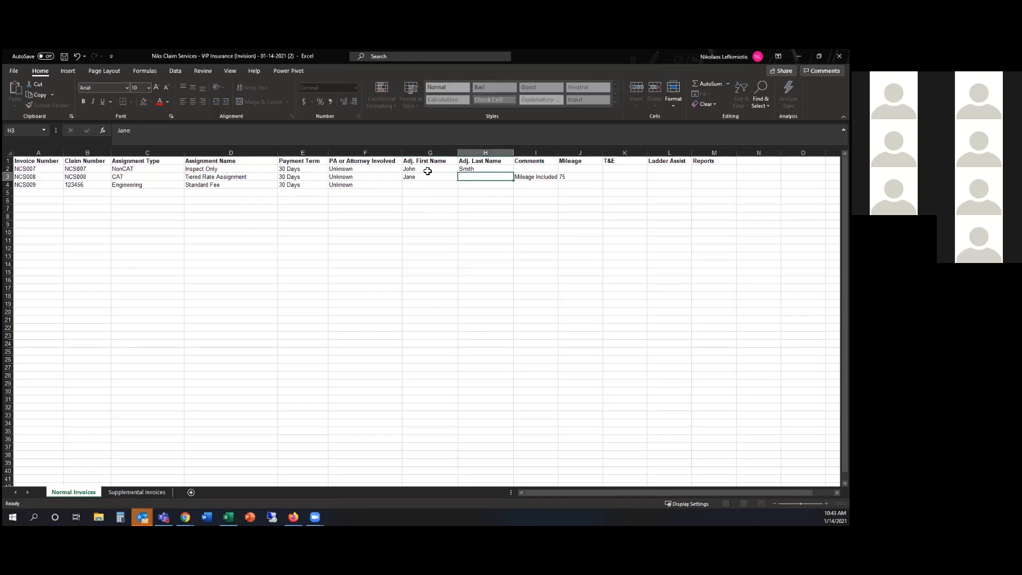
text(Doe)
key(Return)
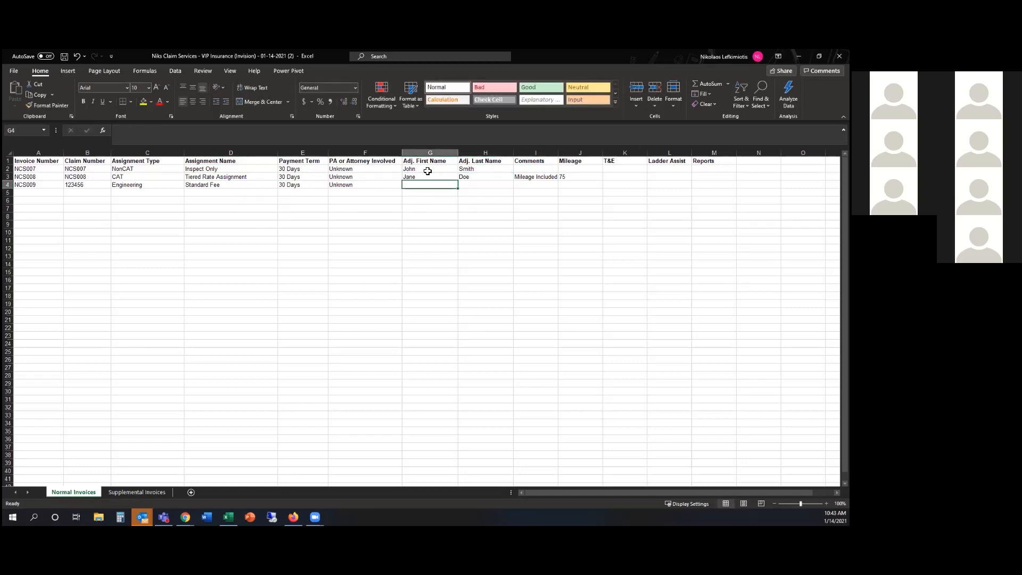
Enter the adjuster's first and last name for invoice NCS009
key(Tab)
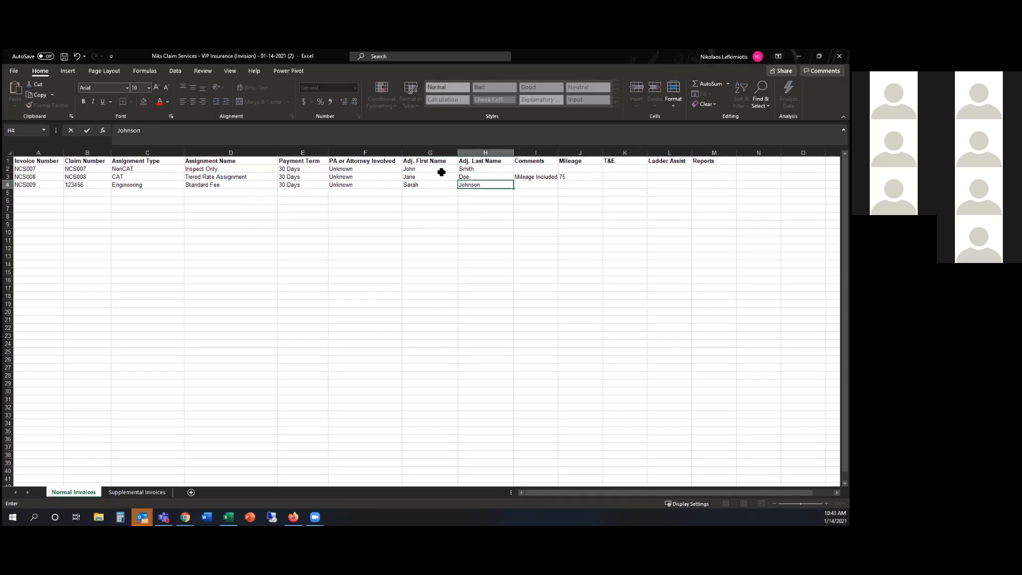
click(564, 201)
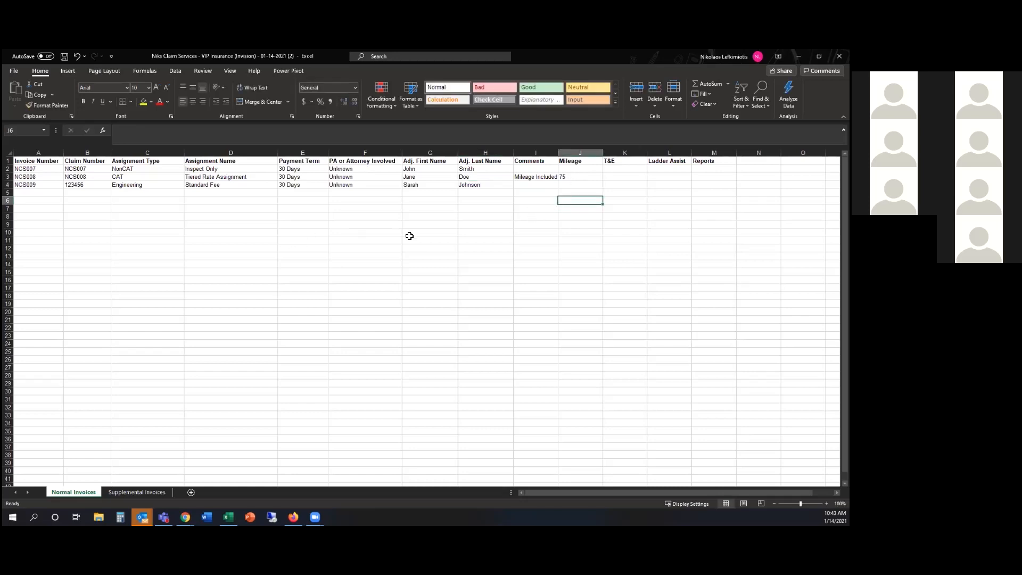
Save As an Excel Workbook in Downloads: 'Niks Claim Services - VIP Insurance (Invision) - 01-14-2021 (3)'
click(25, 73)
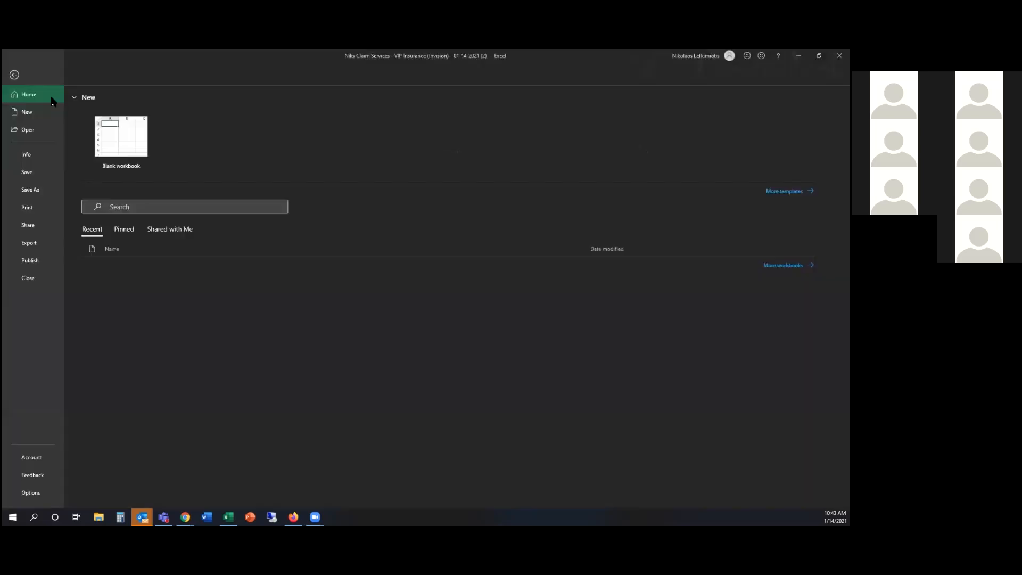
click(35, 190)
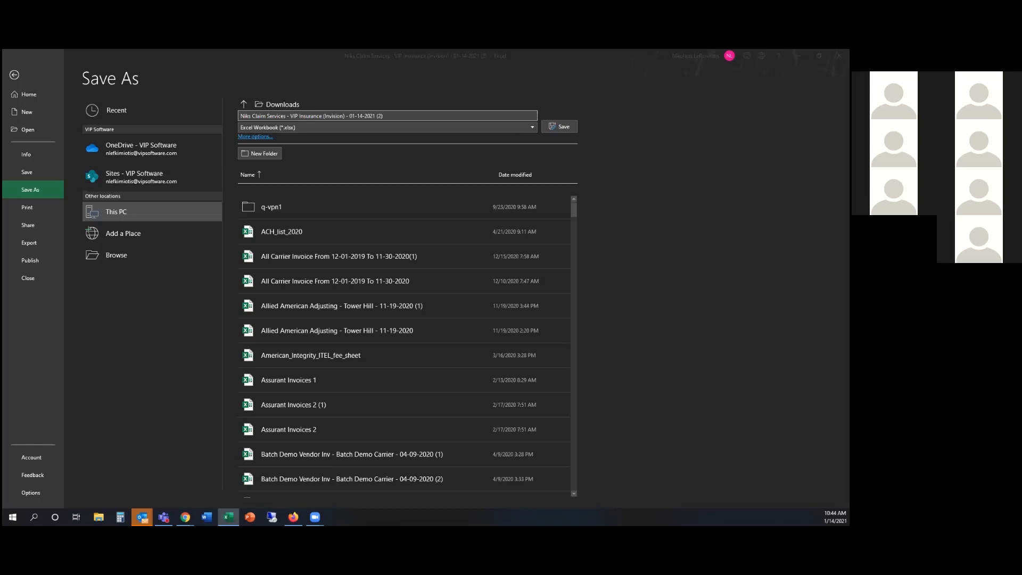
key(Return)
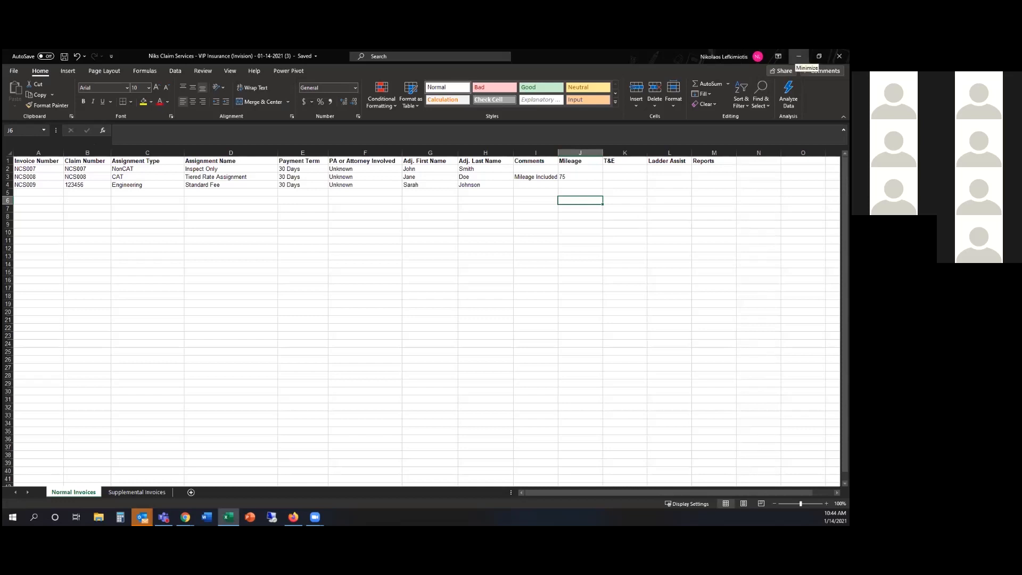
click(798, 56)
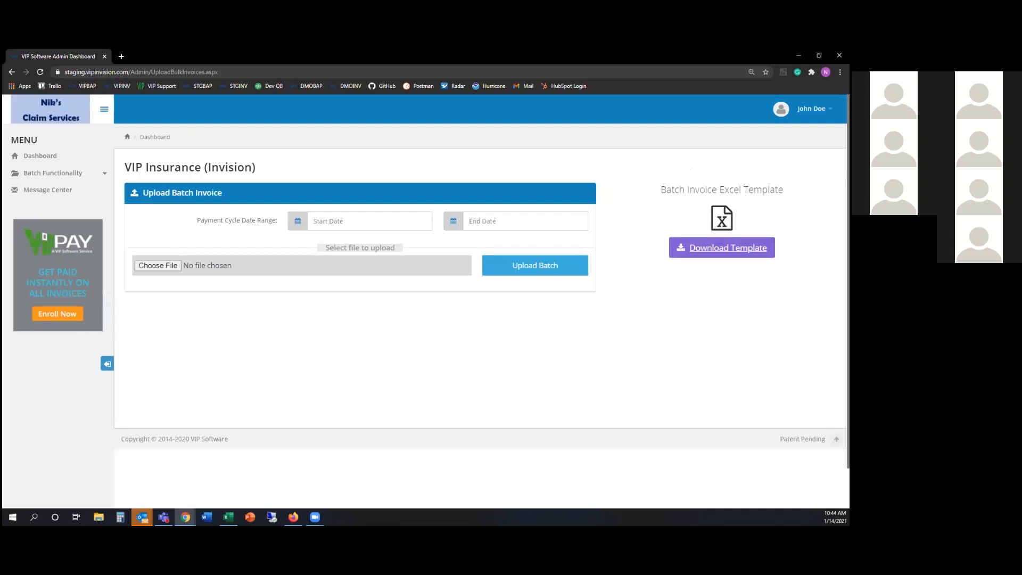
click(722, 248)
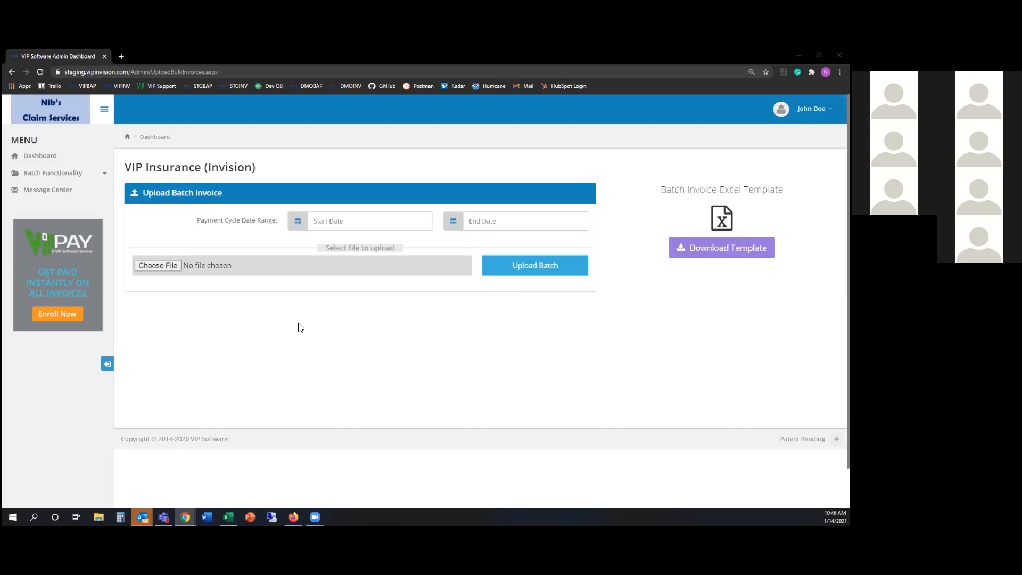
Pick 01/01/2021 as the Start Date and 01/14/2021 as the End Date in the calendar pickers
click(298, 223)
click(453, 221)
click(445, 408)
click(297, 221)
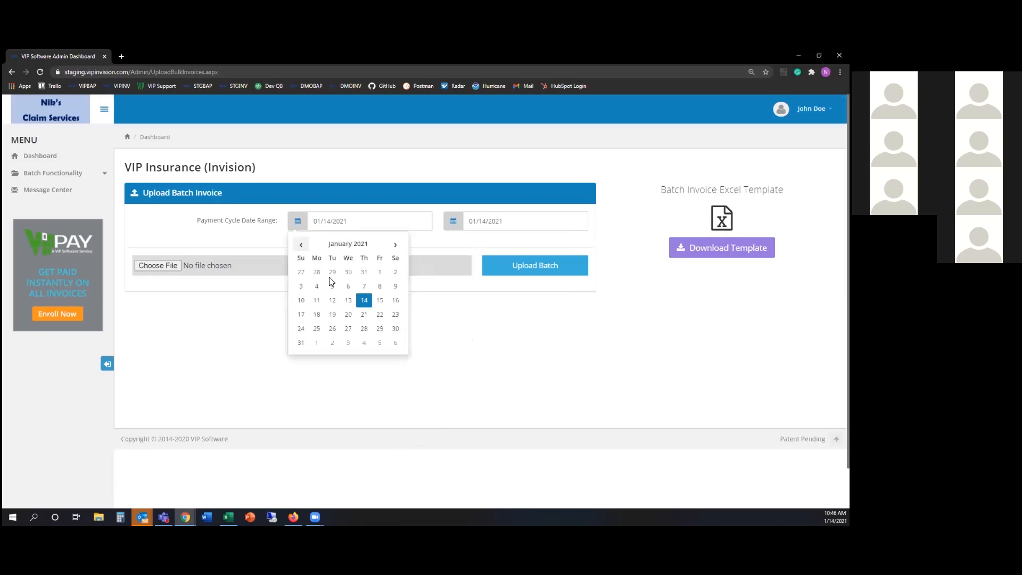
click(378, 276)
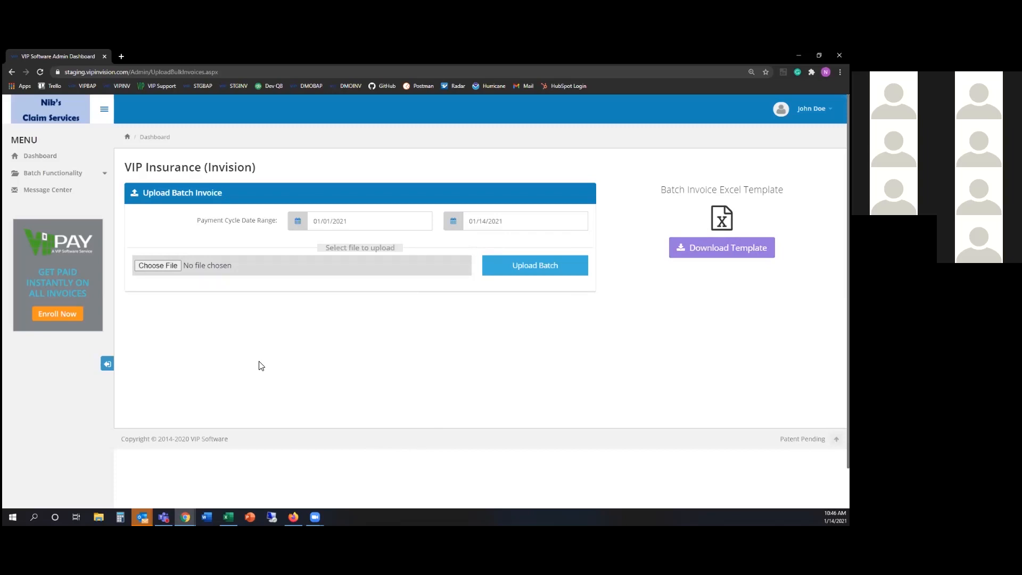
Attach 'Niks Claim Services - VIP Insurance (Invision) - 01-14-2021 (3).xlsx' to the upload form
click(167, 265)
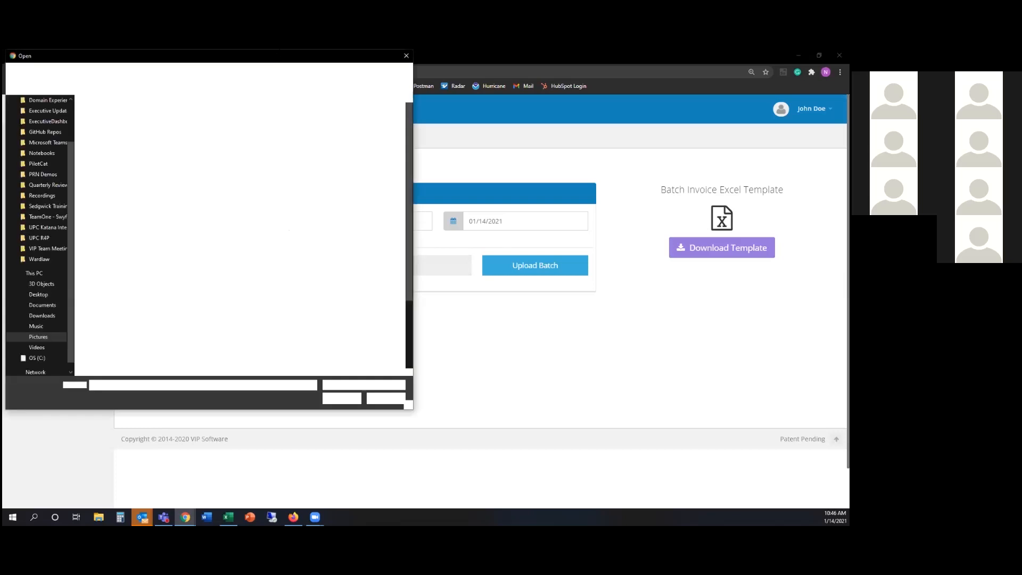
drag(178, 50, 2, 259)
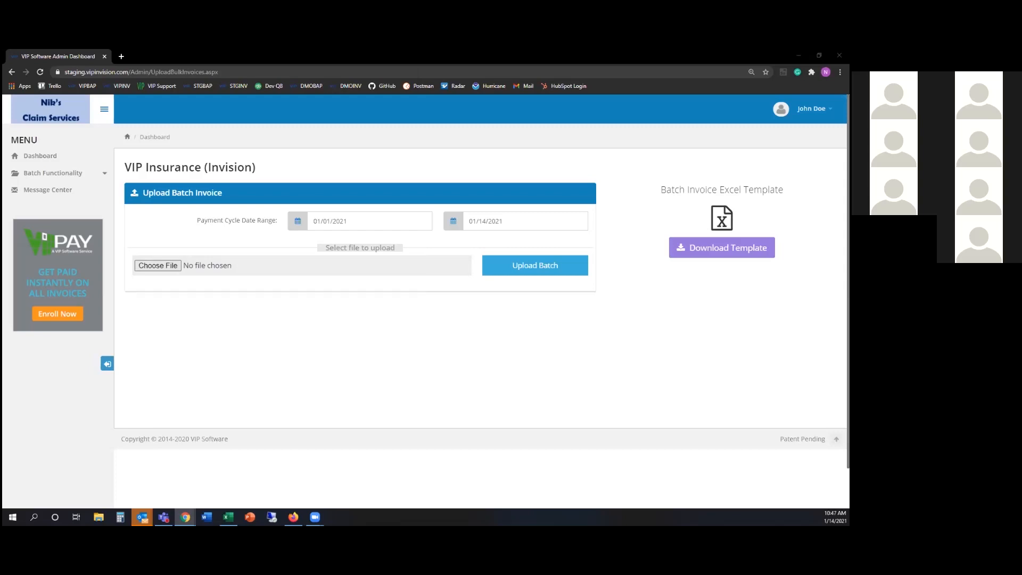
click(81, 445)
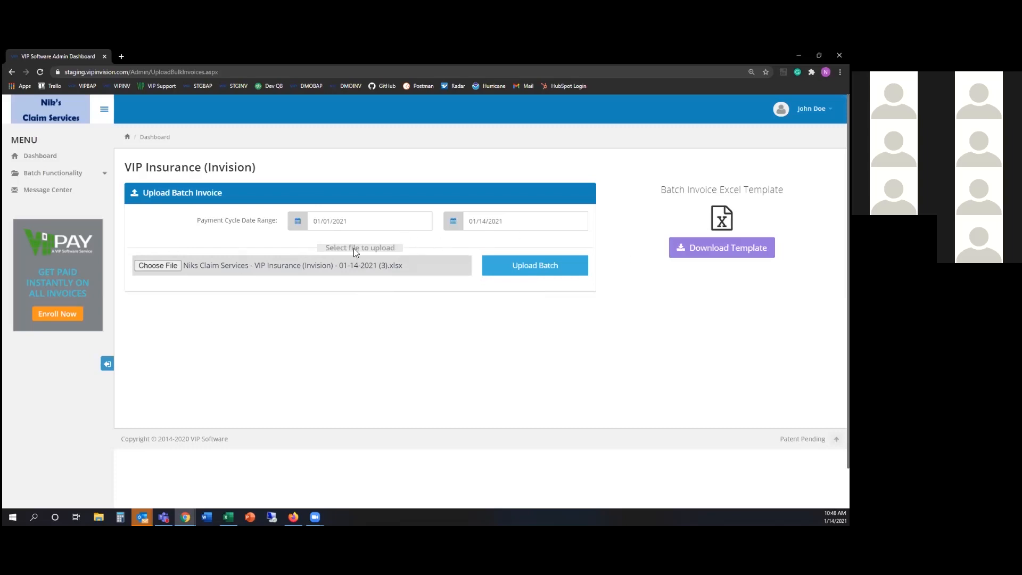
Upload the 01-14-2021 (3) batch file so it appears in the batch list as Processing
click(550, 271)
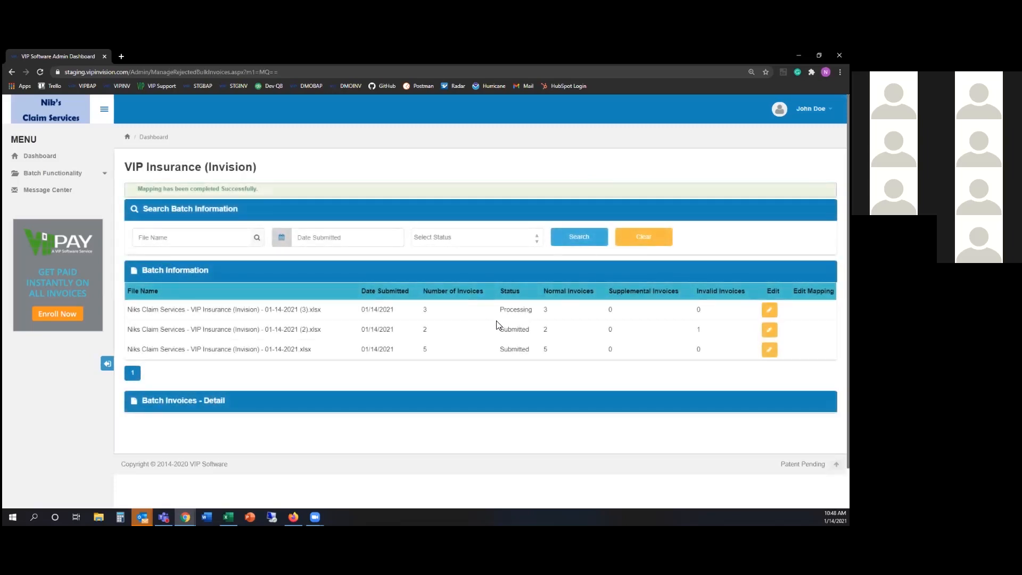
click(88, 173)
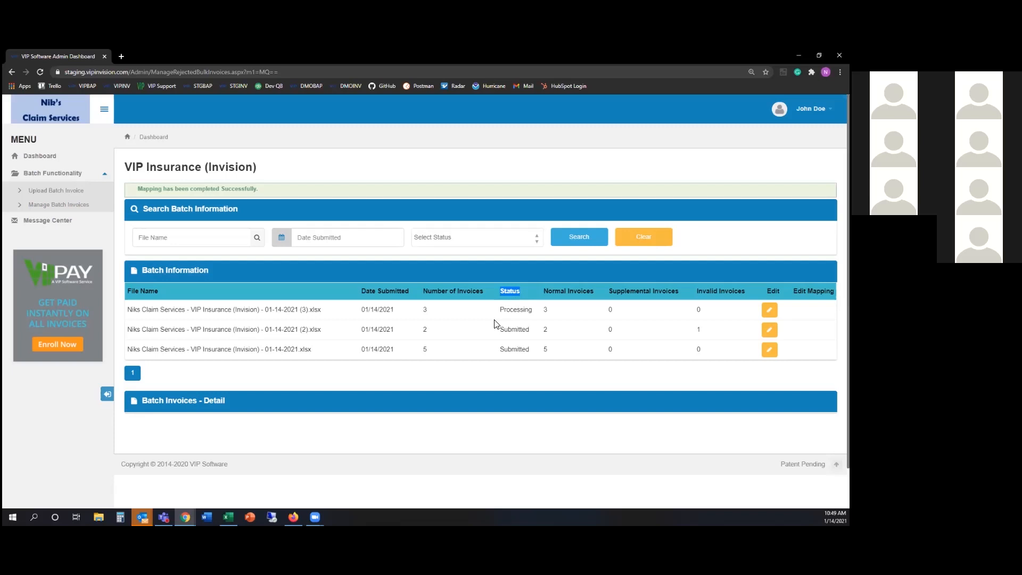
Go back to the Dashboard invoice list showing NCS008 and NCS007 as Submitted - Awaiting
click(47, 158)
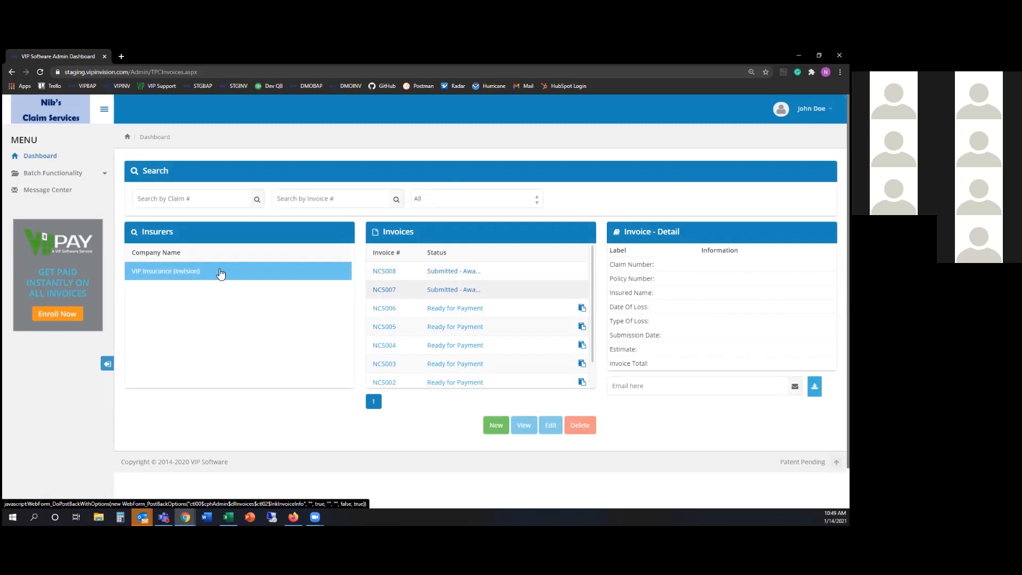
Open Manage Batch Invoices and highlight the newest batch's Not Processed status
click(100, 180)
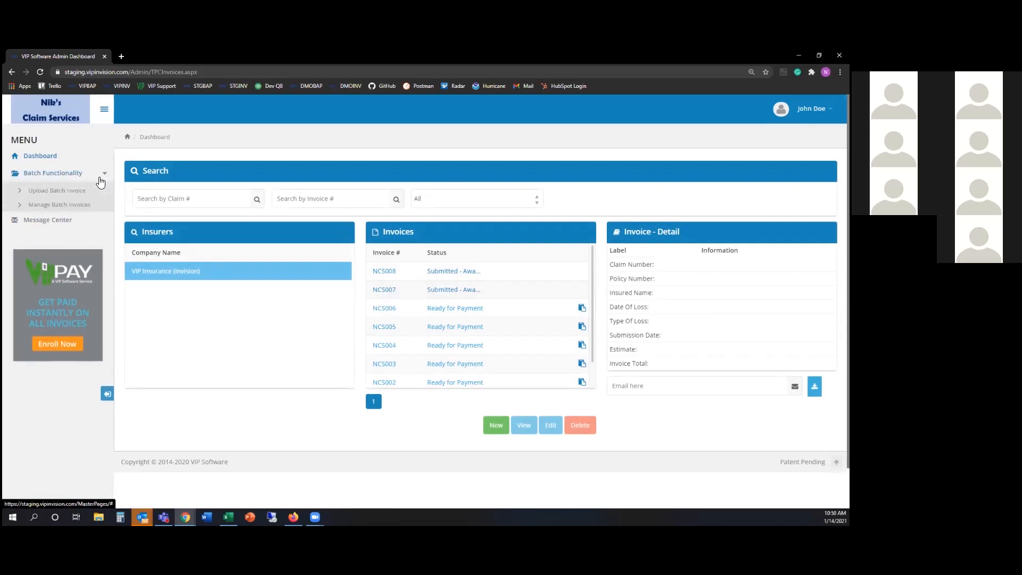
click(73, 209)
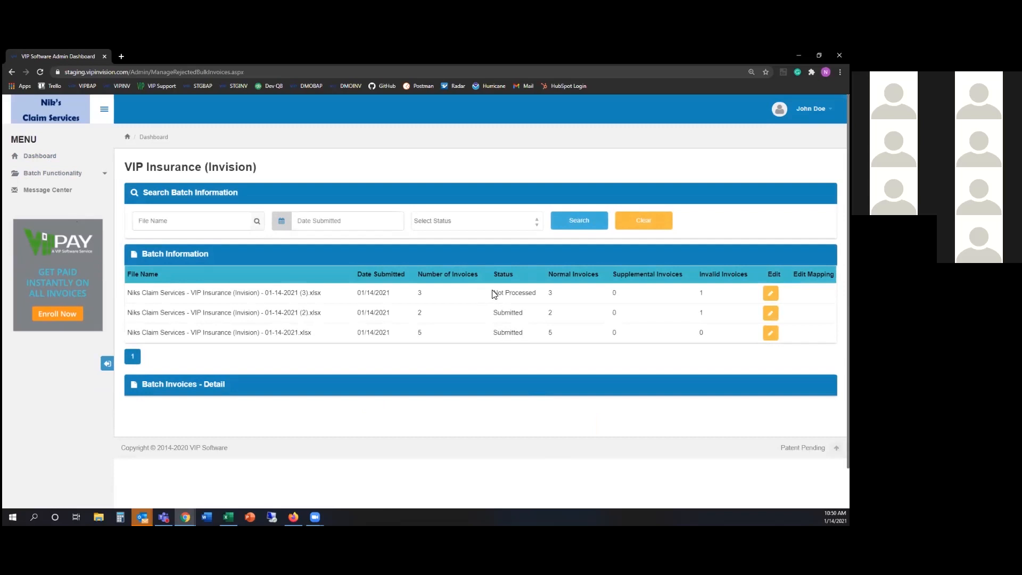
drag(495, 294, 539, 301)
Open the 01-14-2021 (3) batch's invoice details, highlighting NCS007 and NCS008 as No Exceptions
double_click(701, 293)
click(770, 293)
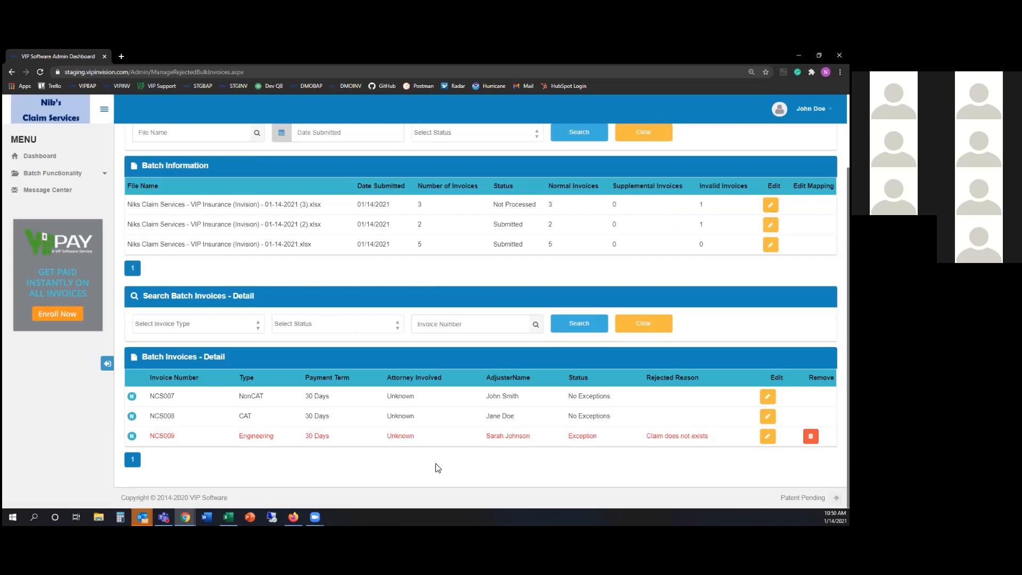
double_click(496, 226)
drag(557, 395, 631, 395)
drag(566, 416, 624, 419)
click(339, 331)
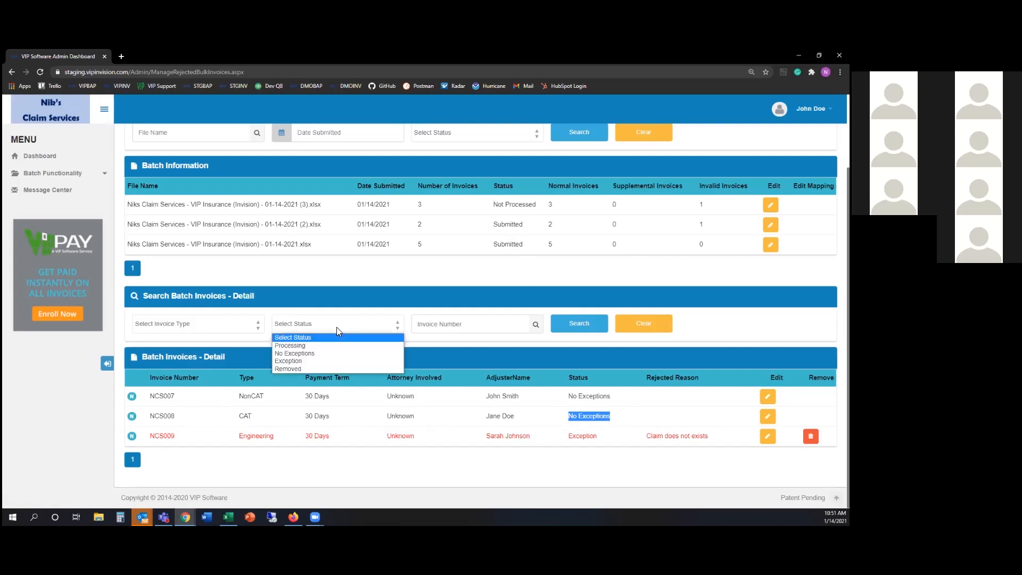
click(329, 362)
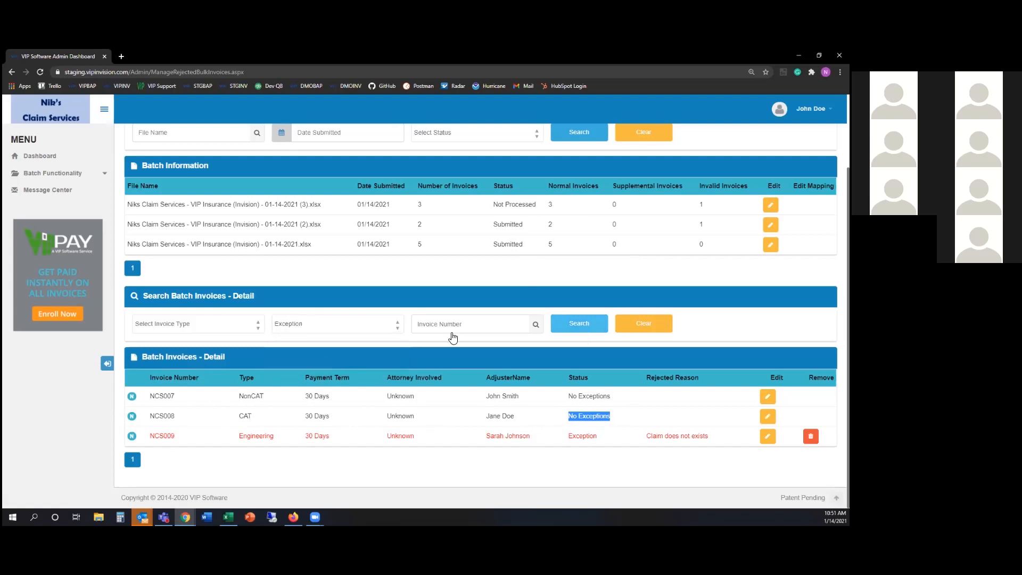
click(344, 329)
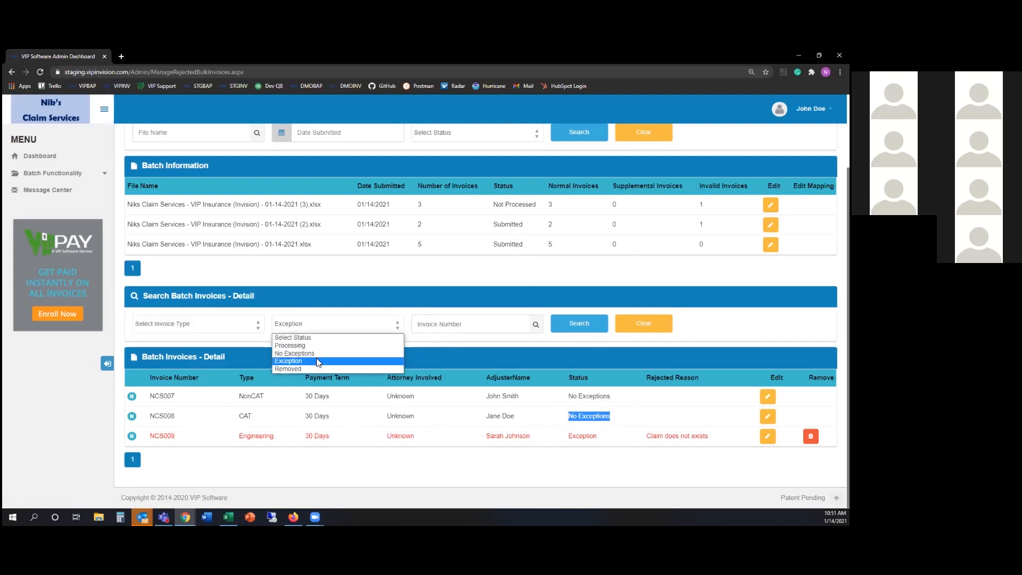
click(318, 338)
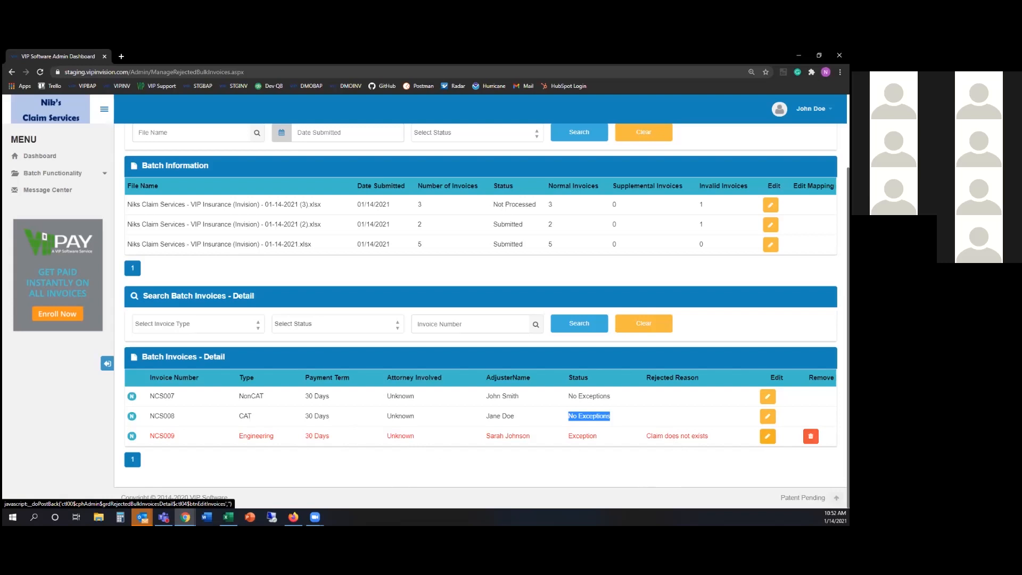
Edit invoice NCS009: change its Claim Number to NCS009 and Attorney Involved to None
click(767, 436)
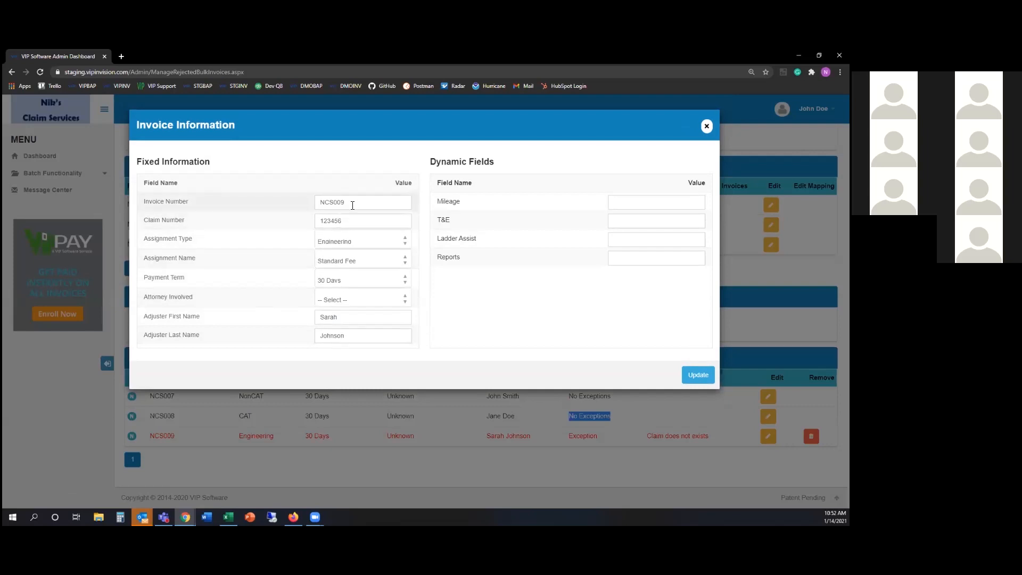
click(348, 221)
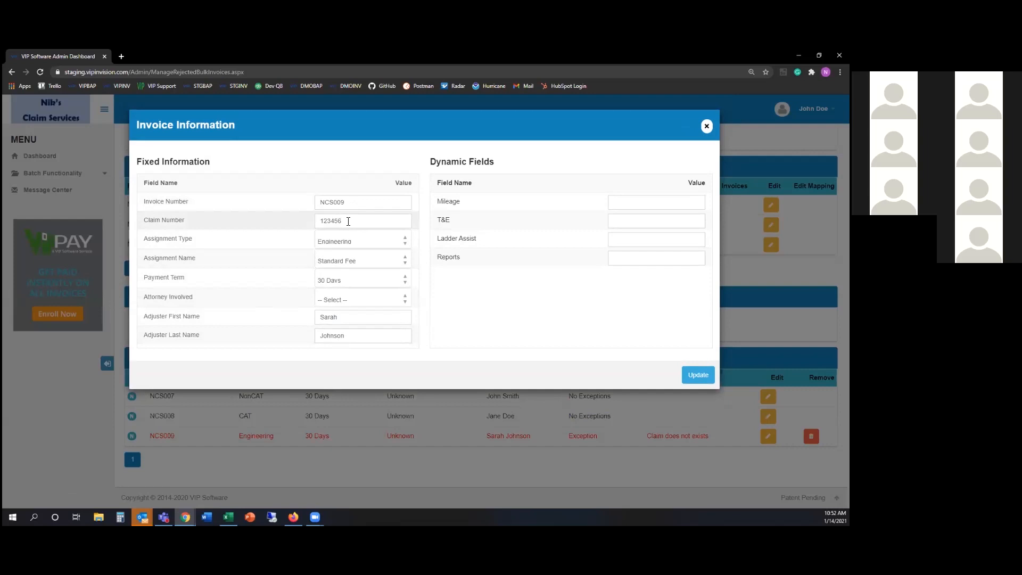
key(BackSpace)
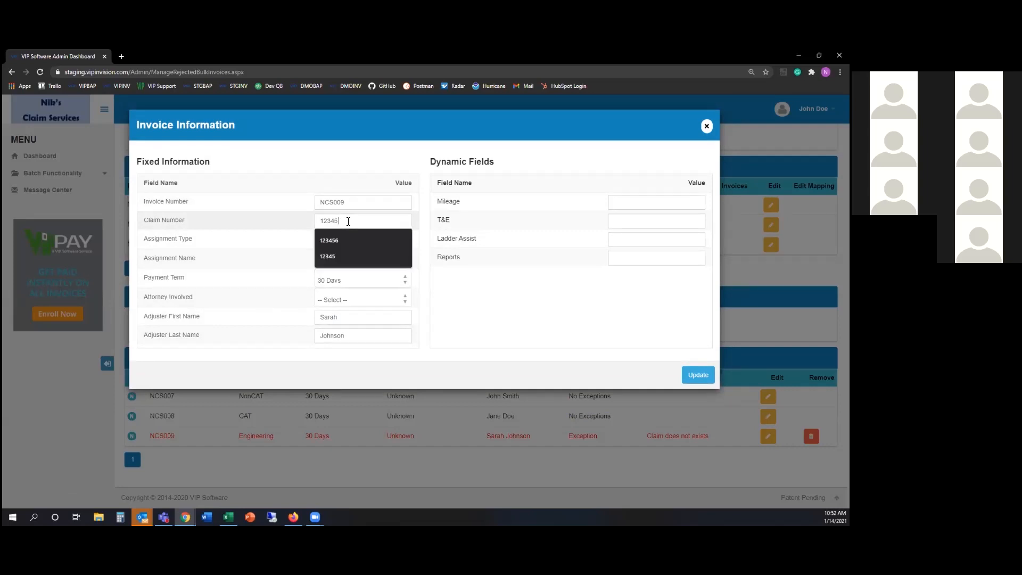
text(7)
drag(361, 218, 291, 227)
text(NC)
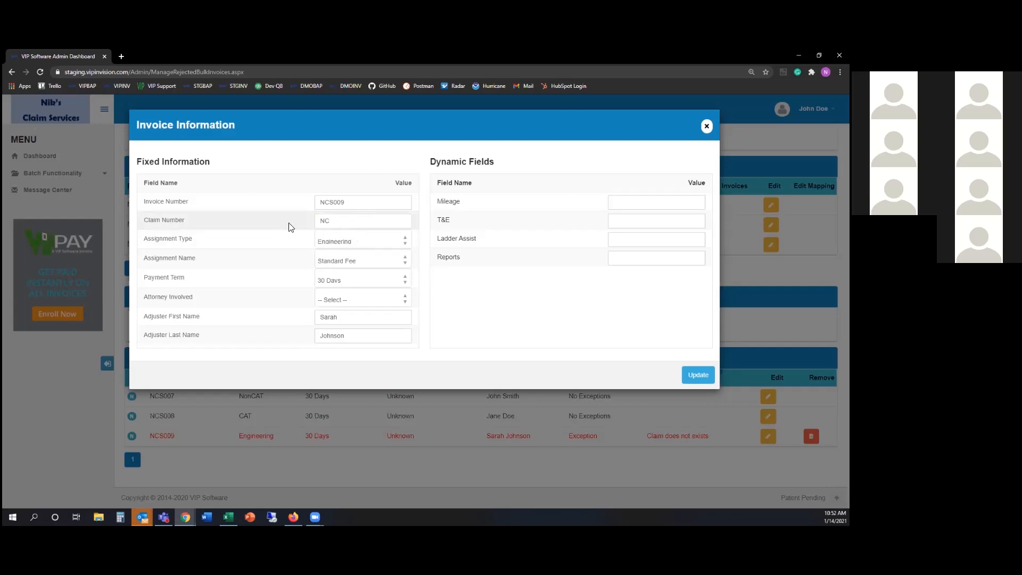
text(S009)
click(354, 297)
click(336, 334)
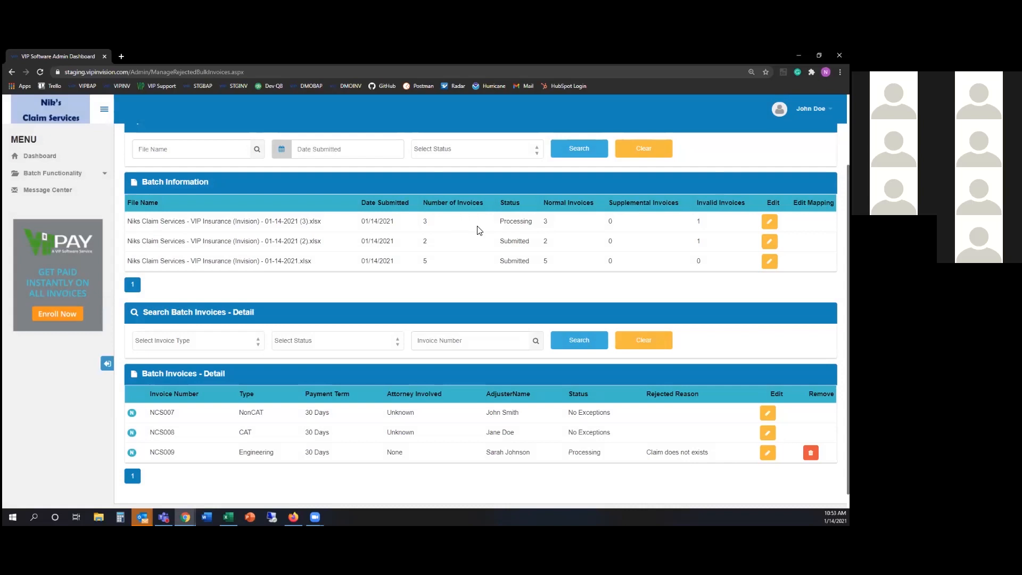
drag(500, 224, 532, 223)
Navigate via Dashboard and Manage Batch Invoices to the Upload Batch Invoice page
click(68, 160)
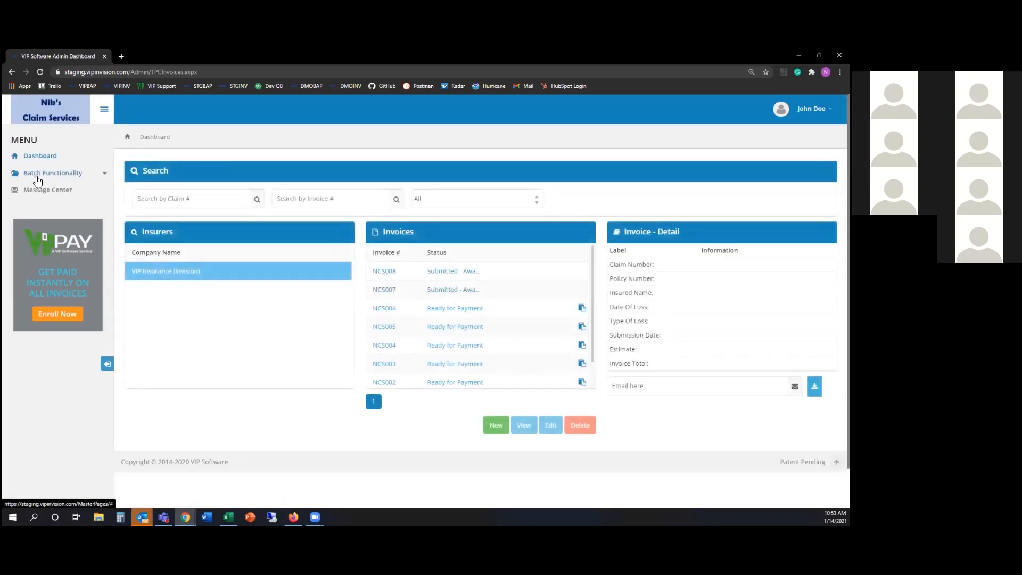
click(37, 174)
click(41, 207)
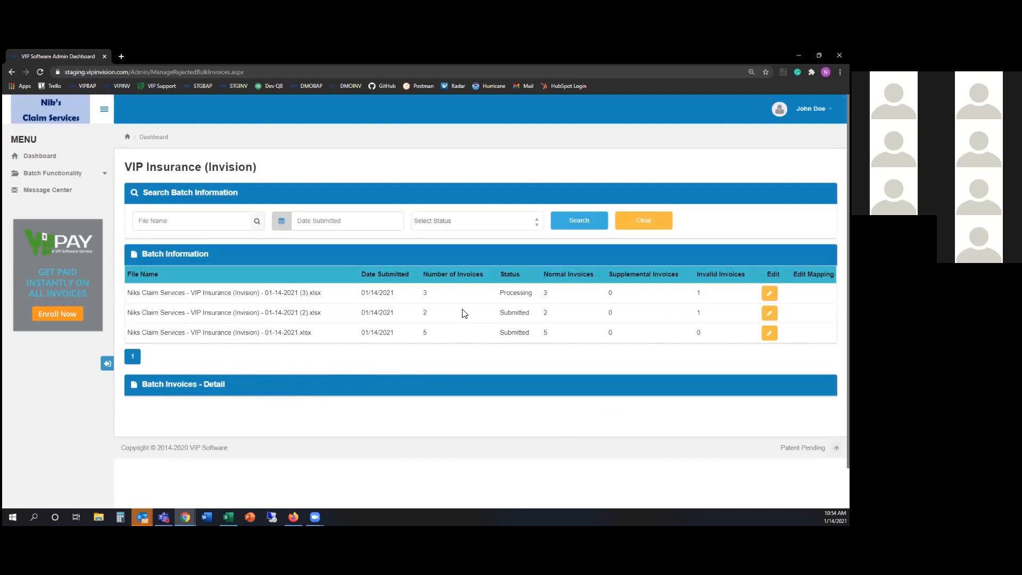
click(75, 173)
click(71, 191)
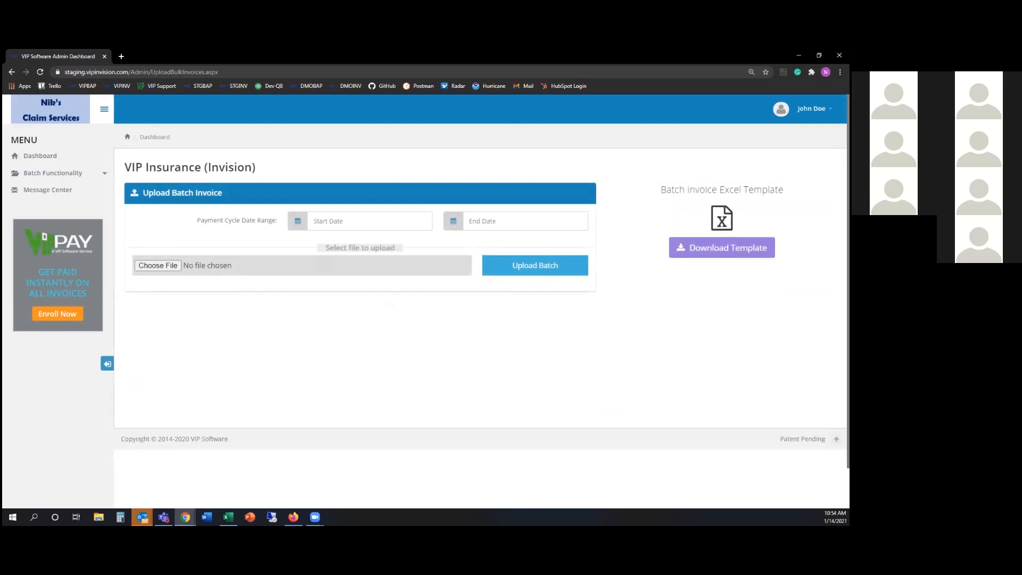
Download the batch invoice template and dismiss the same-name warning so 01-14-2021 (4) opens
click(722, 249)
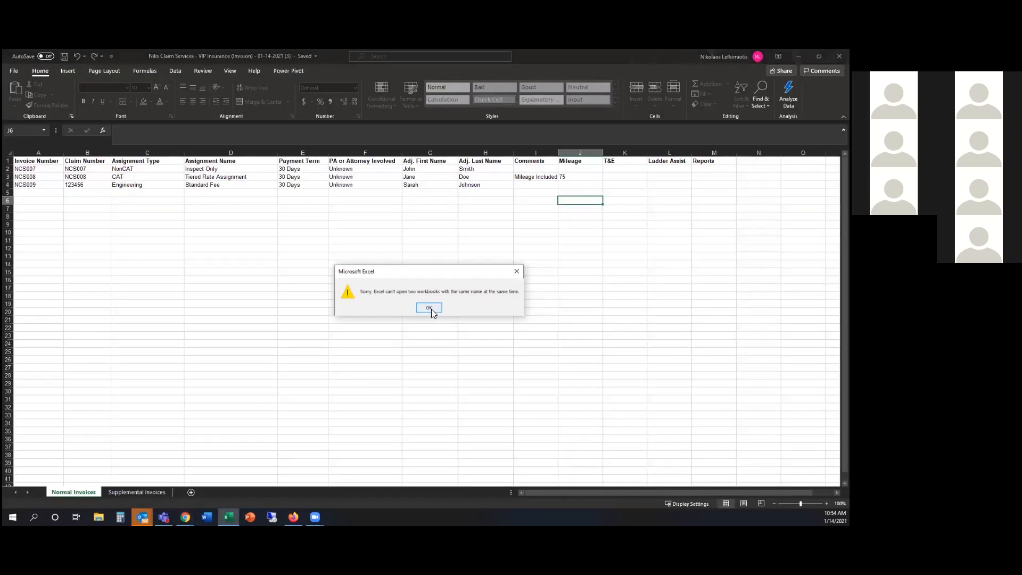
click(430, 308)
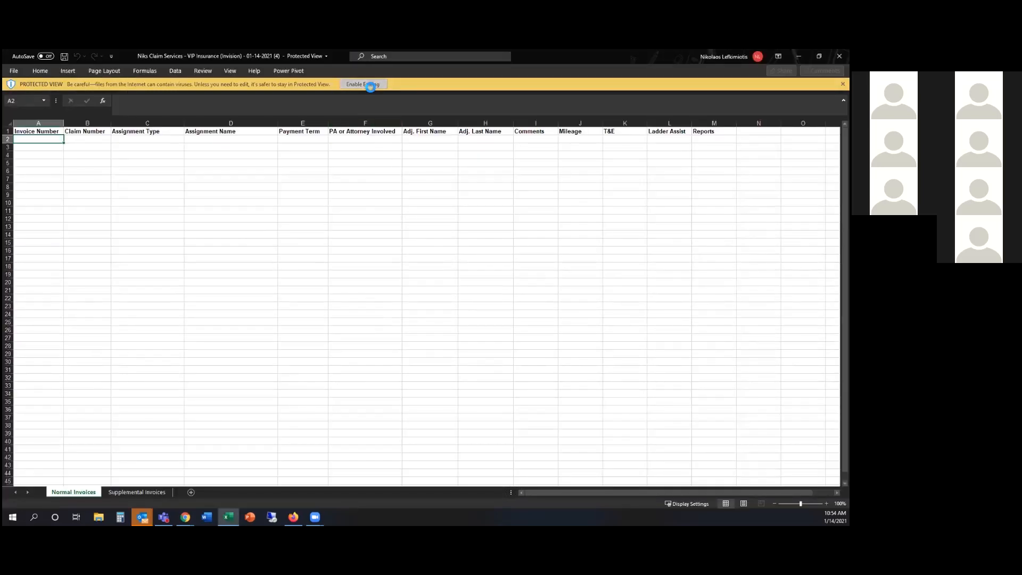
Enable editing and fill NCS010–NCS012 as invoice numbers in A2:A4 and claim numbers in B2:B4
click(369, 86)
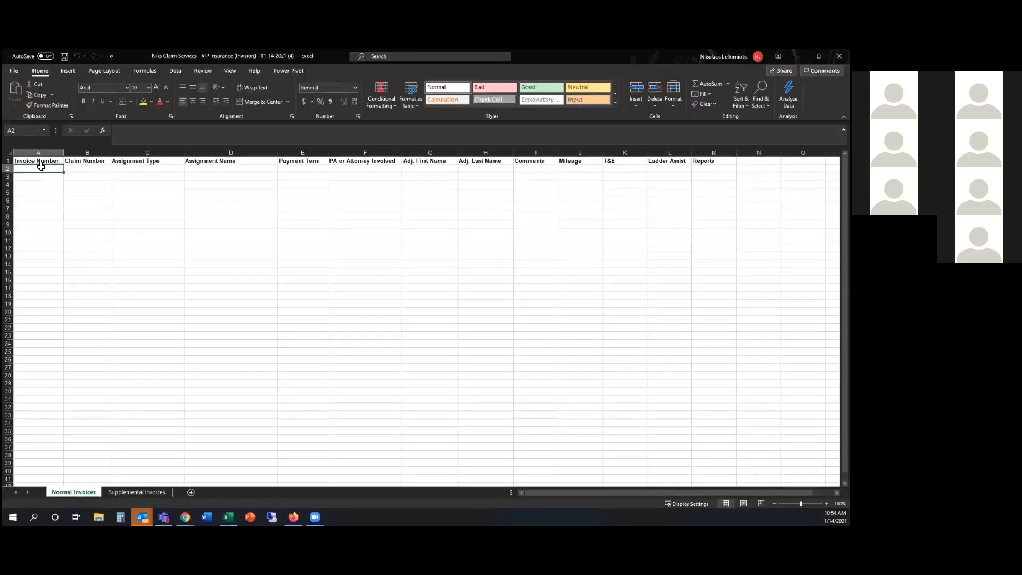
text(N)
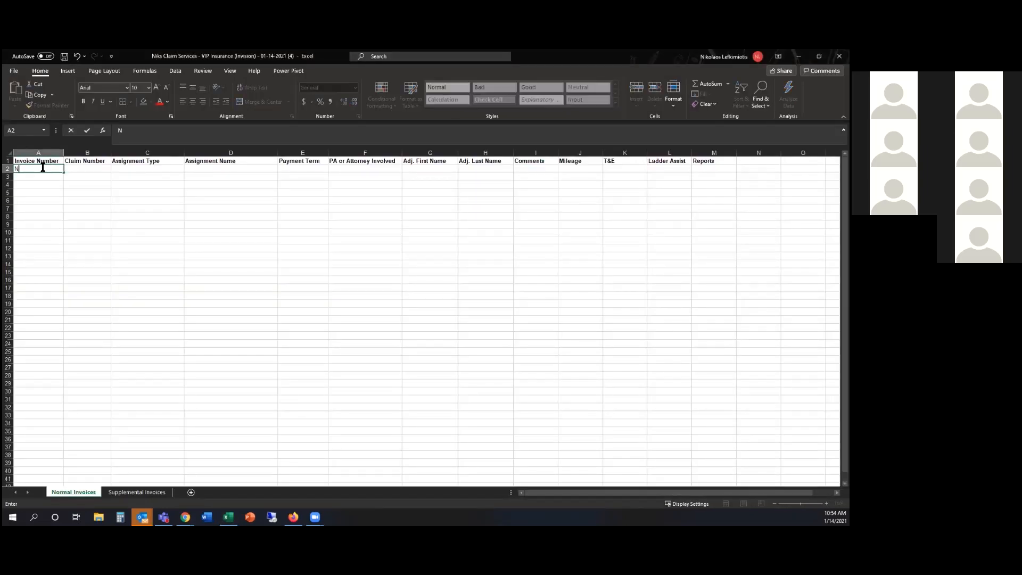
text(CS010)
drag(64, 172, 56, 189)
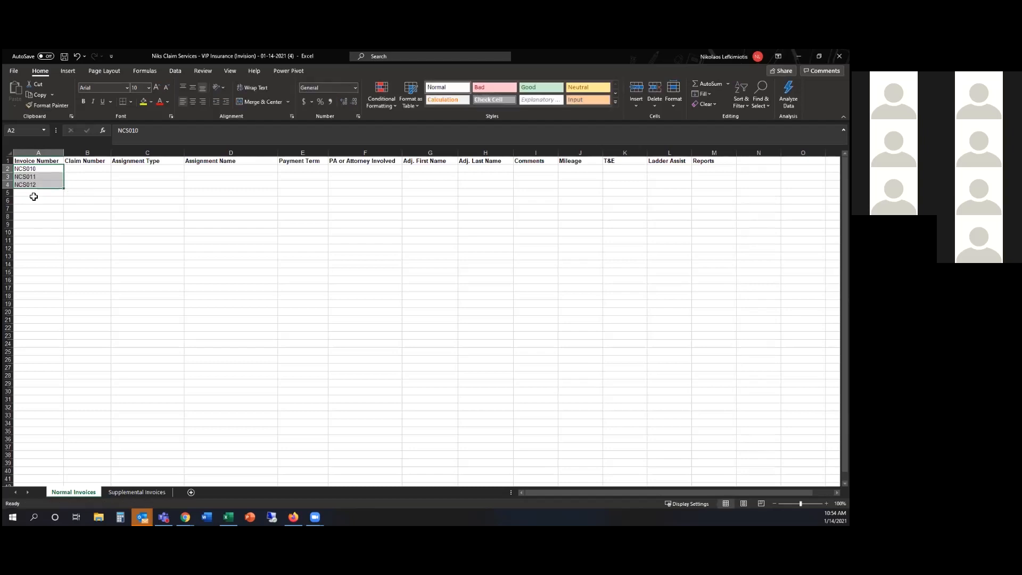
click(90, 169)
text(NCS)
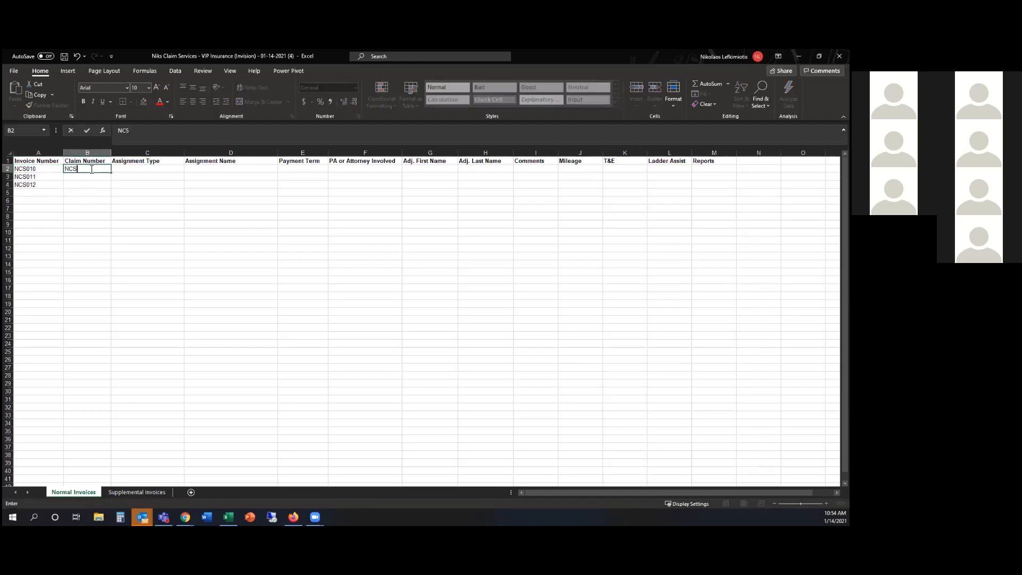
text(010)
drag(111, 173, 107, 187)
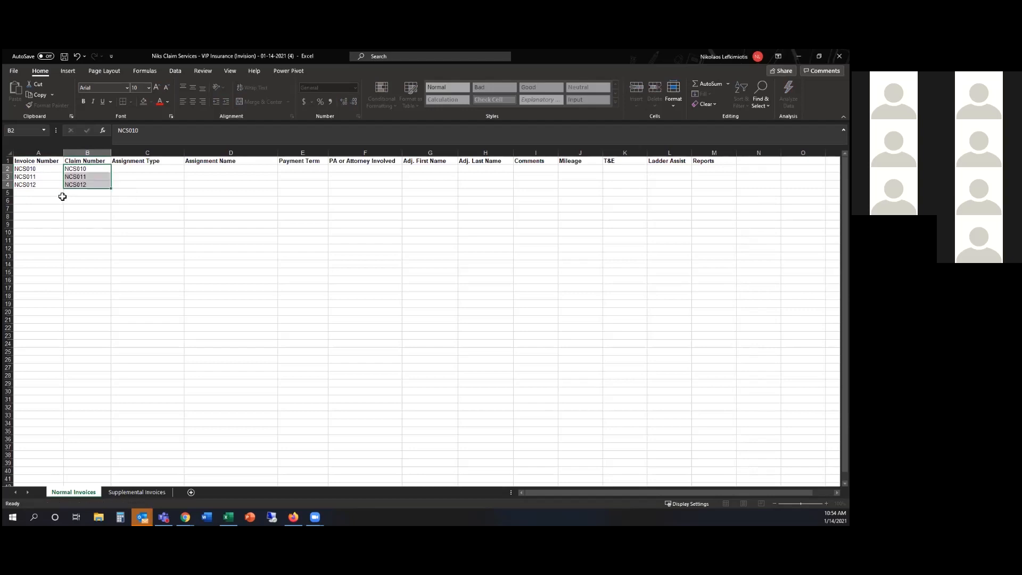
Add a fourth row with invoice number NCS013 and claim number 234567
click(52, 193)
text(NCS)
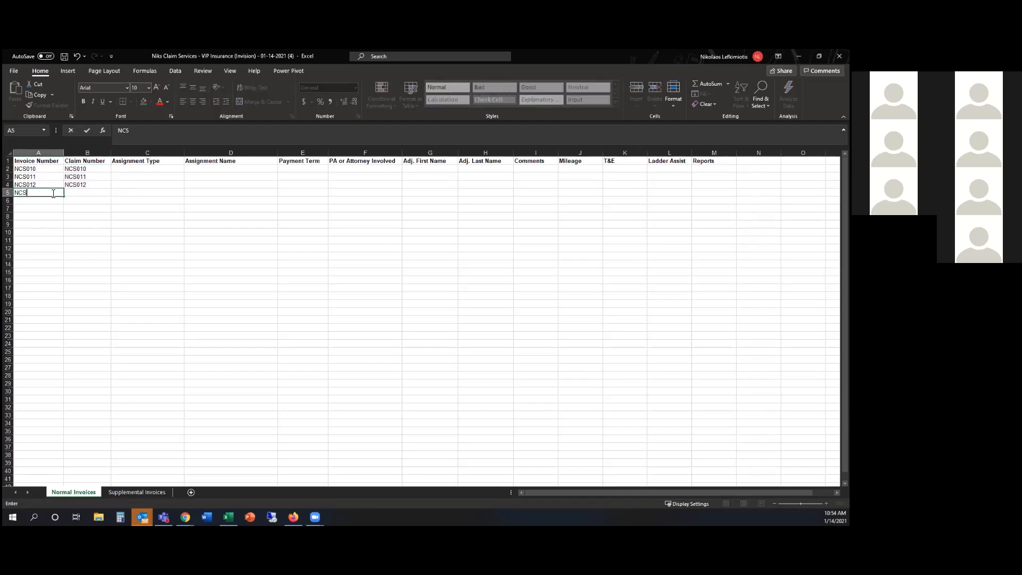
key(Tab)
text(12)
key(BackSpace)
key(BackSpace)
key(BackSpace)
text(234567)
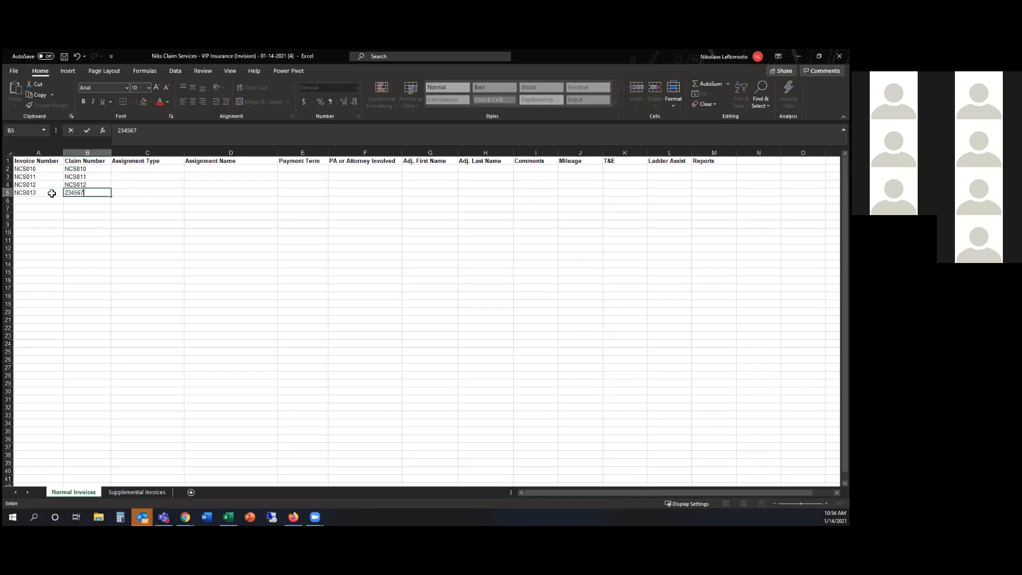
Set the assignment types in C2:C5 to NonCAT, NonCAT, CAT and Engineering
click(170, 171)
click(188, 169)
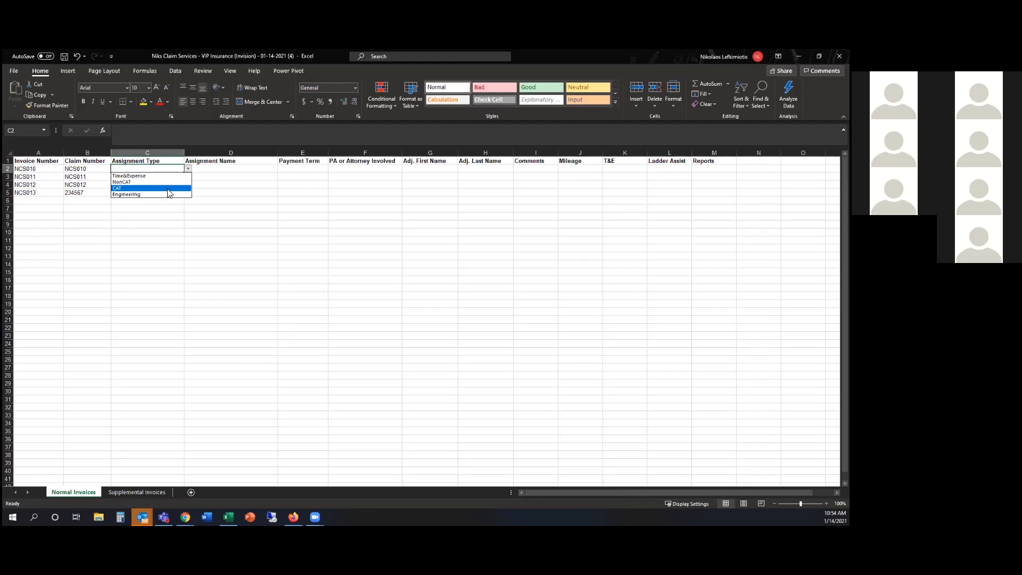
click(165, 176)
click(188, 168)
click(165, 181)
click(181, 177)
click(188, 176)
click(157, 190)
click(155, 183)
click(187, 184)
click(145, 204)
click(147, 192)
click(188, 192)
click(145, 218)
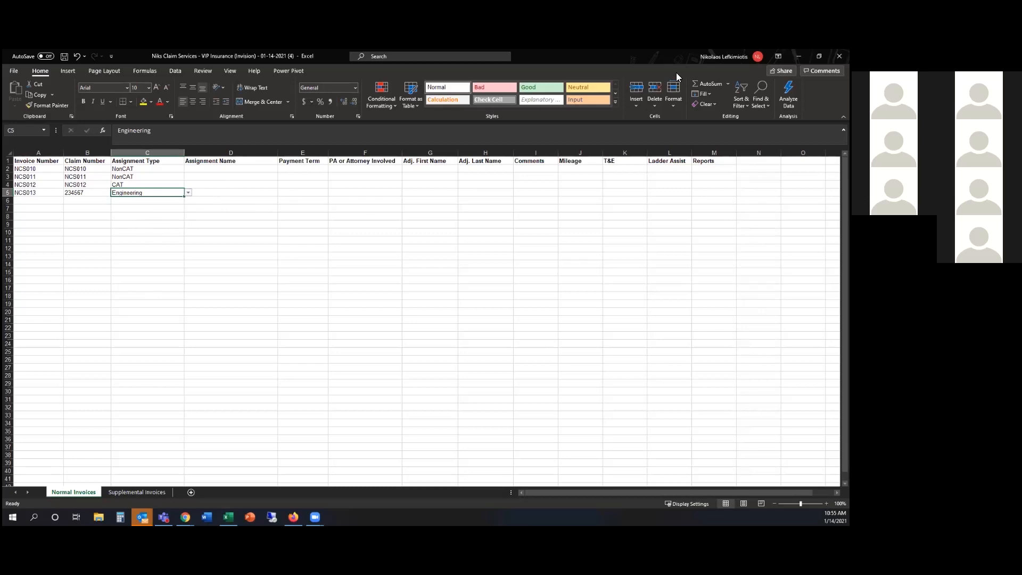
key(alt+Tab)
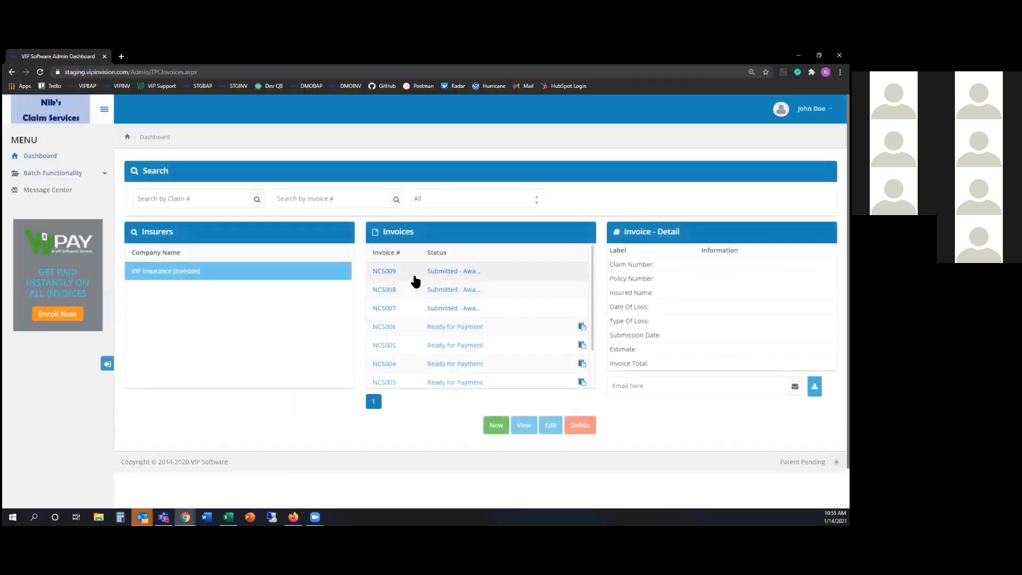
Open Manage Batch Invoices and check the first batch's Submitted status
click(74, 173)
click(59, 208)
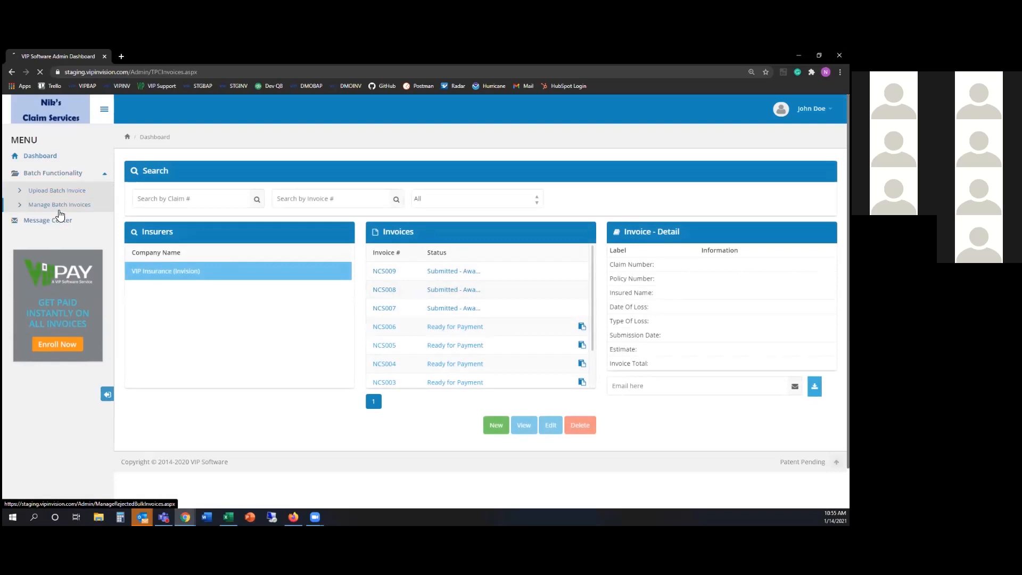
drag(501, 293, 540, 300)
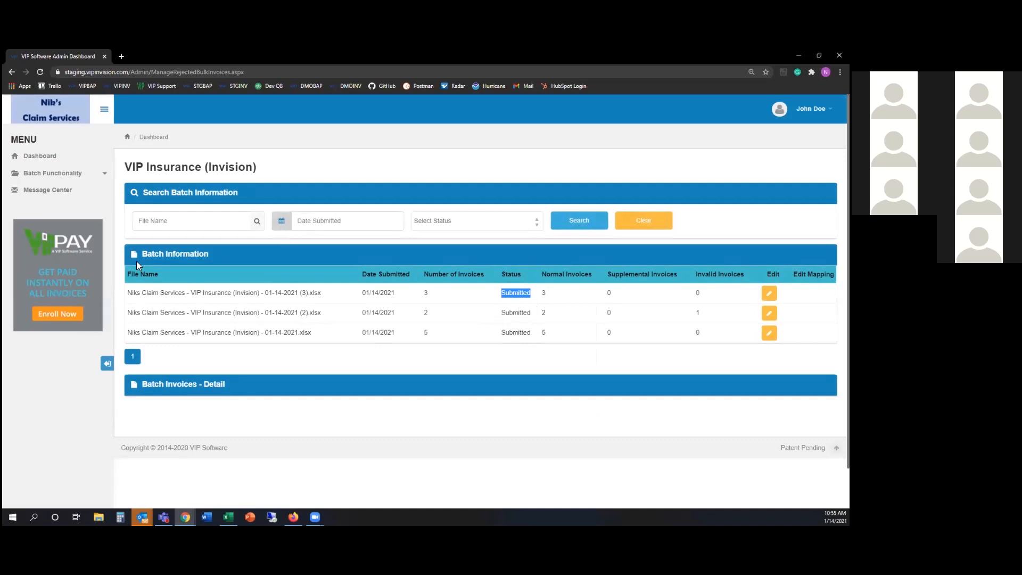
Back on the Dashboard, view invoices NCS007, NCS008 and NCS009, then NCS008 again
click(28, 160)
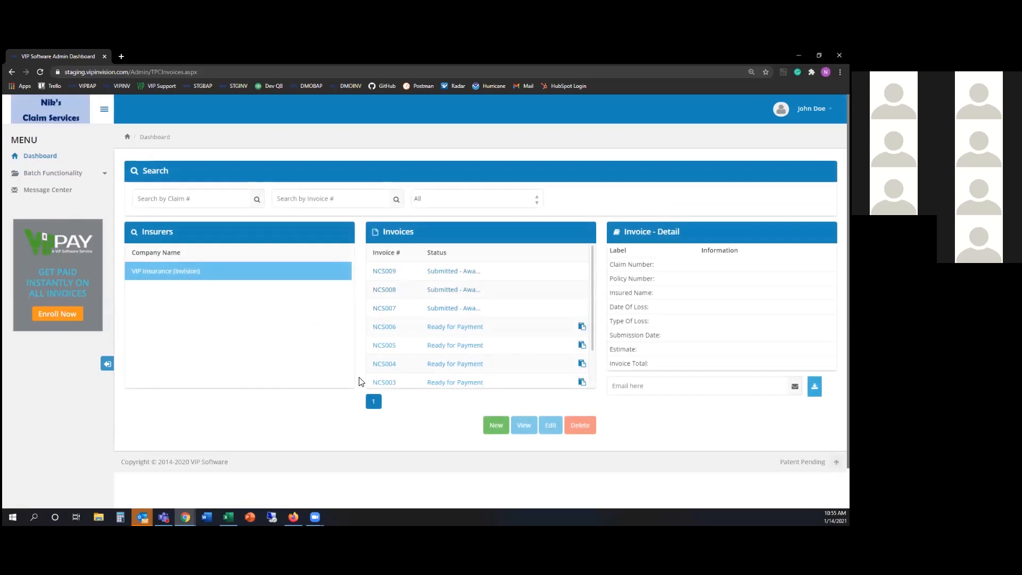
click(431, 314)
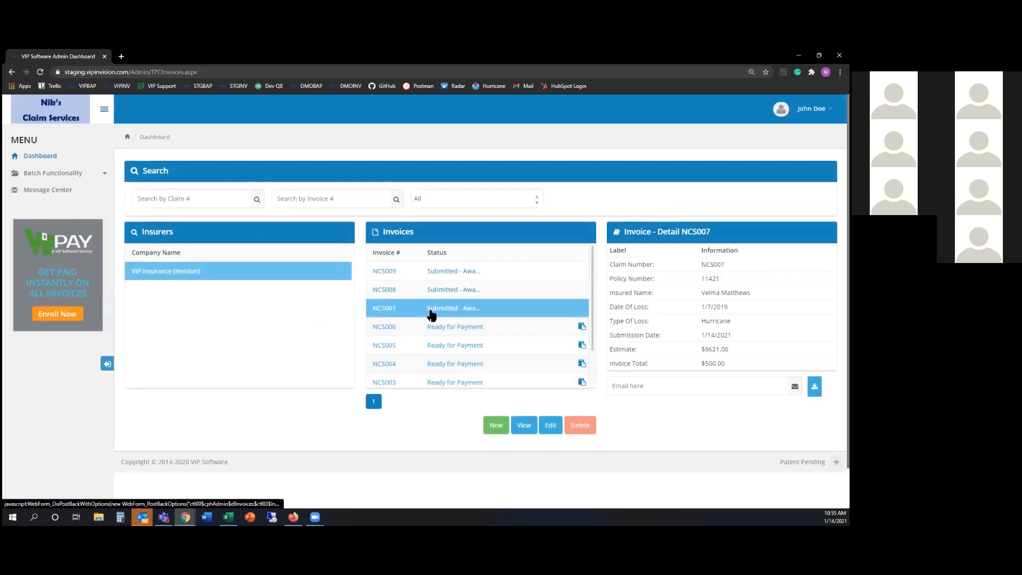
click(471, 293)
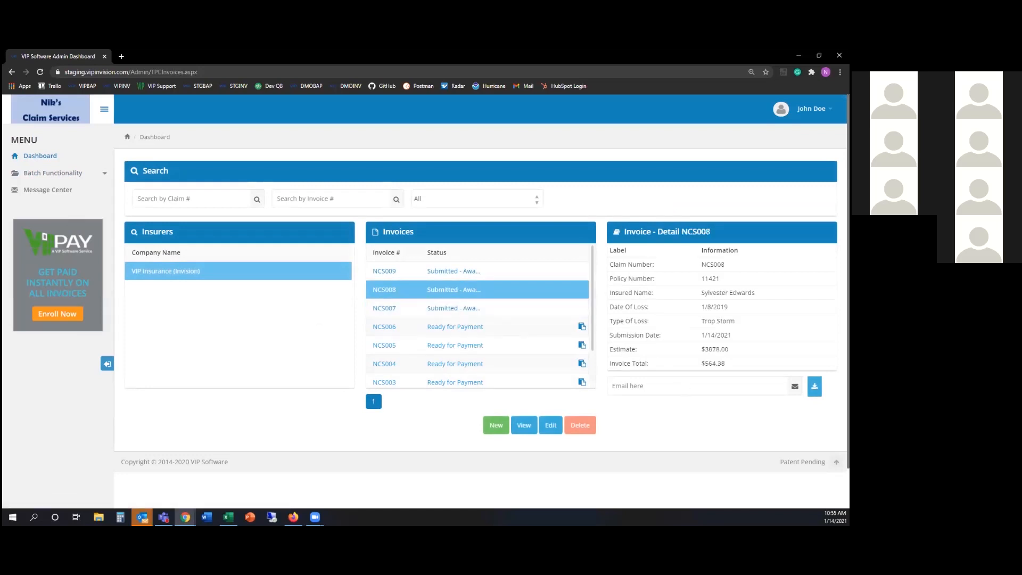
click(465, 275)
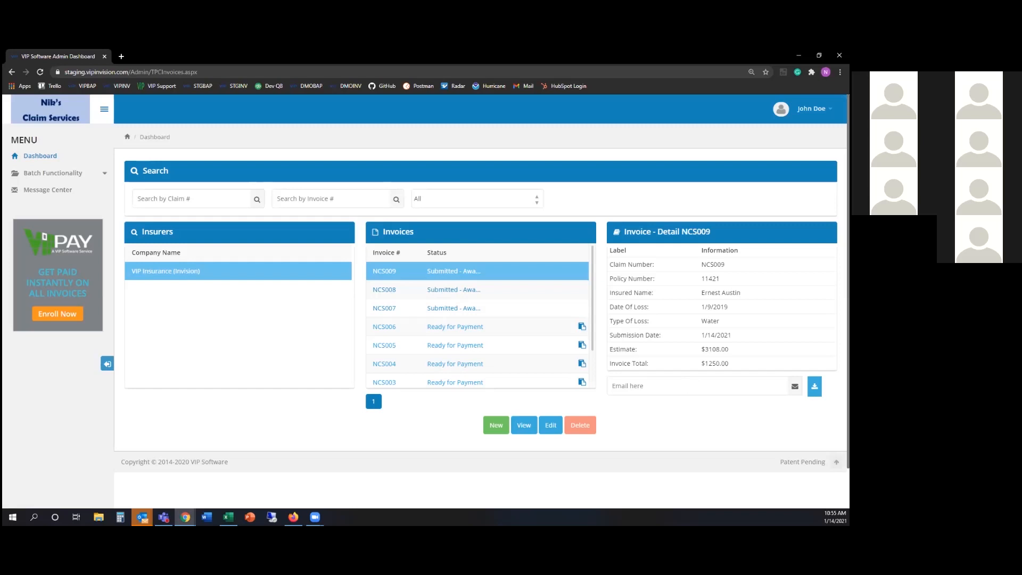
click(410, 290)
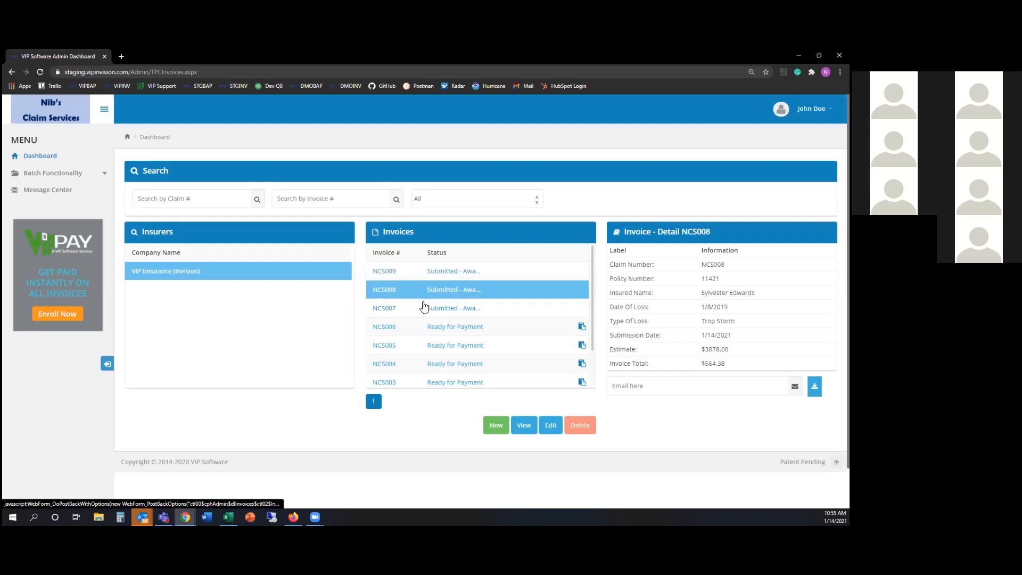
Open invoice NCS008 and review the adjuster, the Mileage Included comment and the 564.38 total
click(527, 425)
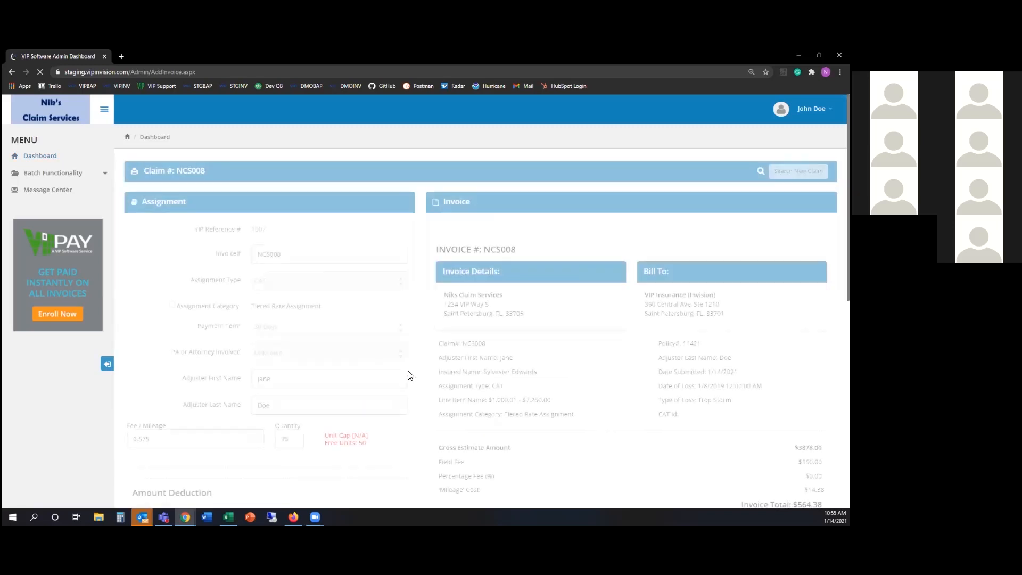
scroll(133, 431, down, 8)
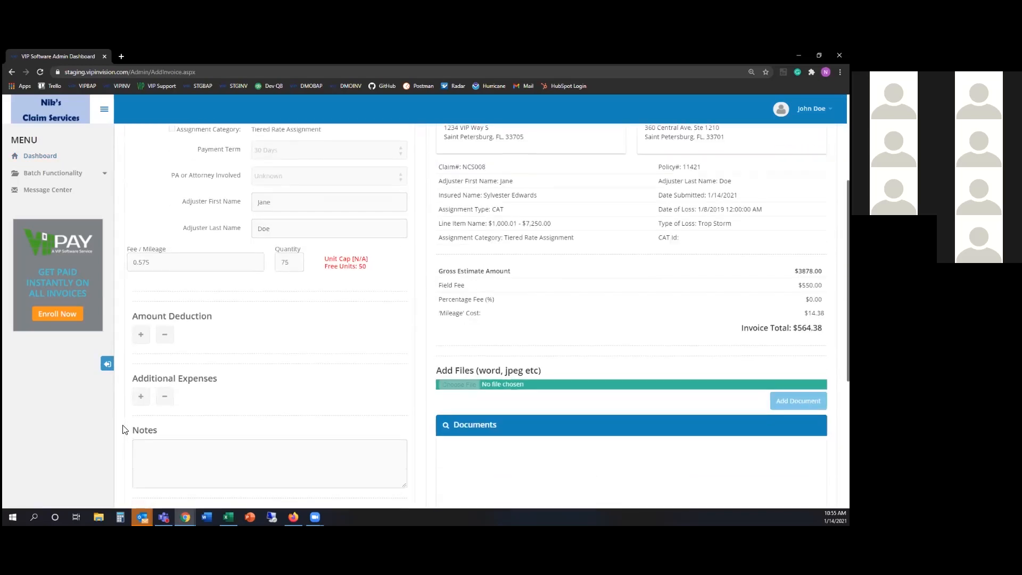
drag(128, 466, 160, 468)
drag(246, 466, 310, 471)
scroll(261, 468, up, 5)
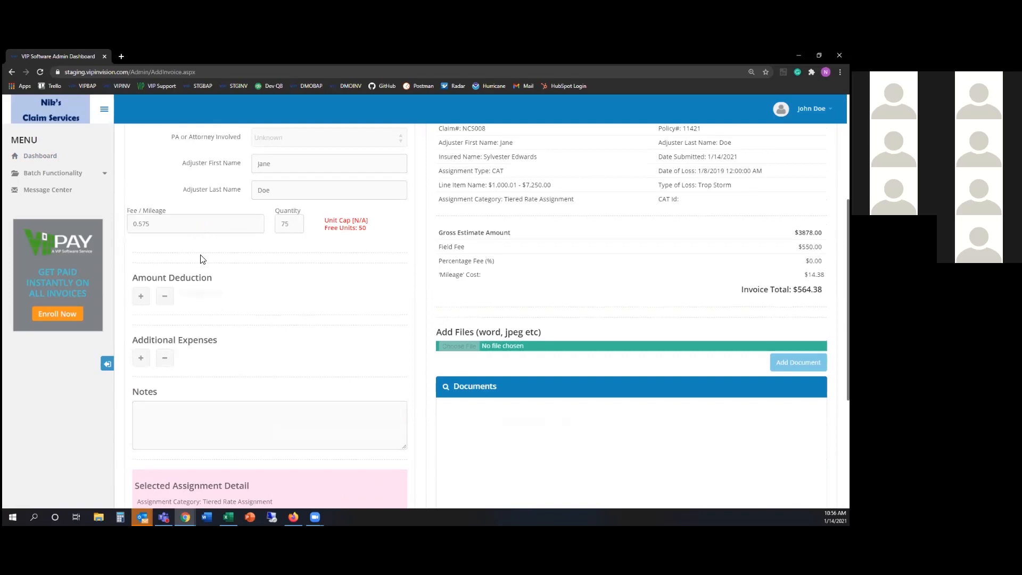
double_click(809, 289)
scroll(100, 441, up, 2)
scroll(100, 444, up, 1)
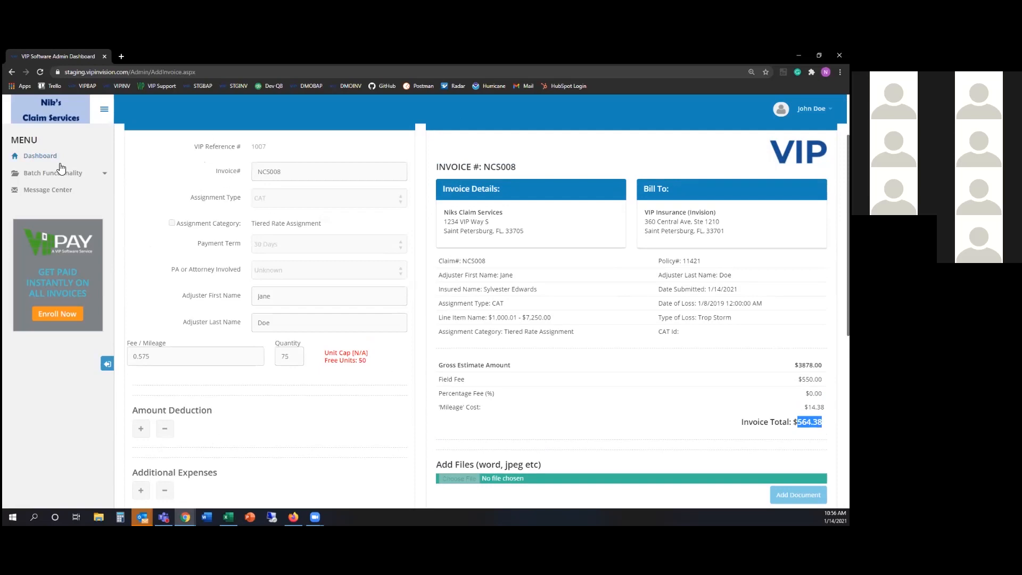
Go to the Upload Batch Invoice page, then switch back to the Excel workbook
click(77, 174)
click(58, 194)
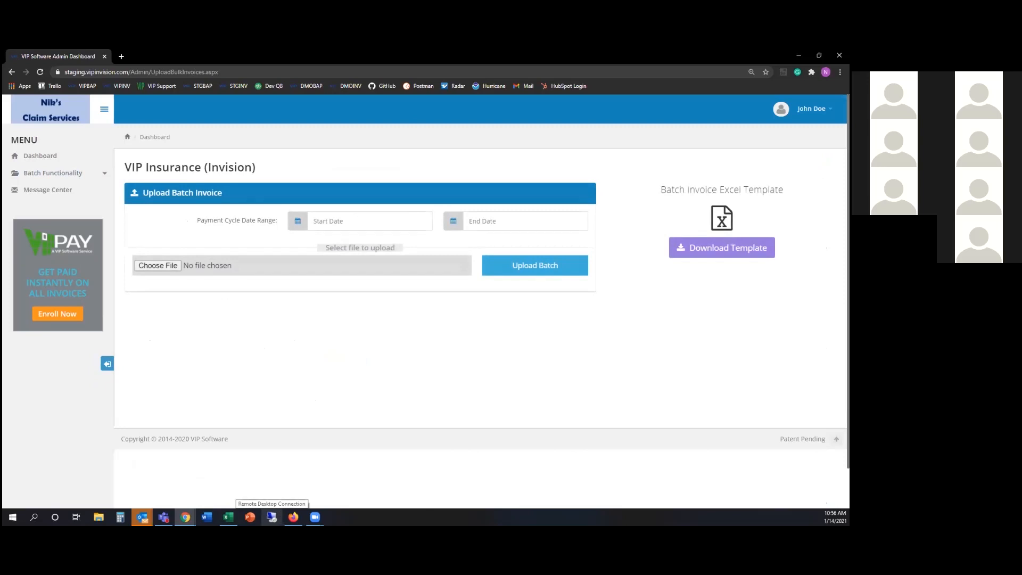
click(228, 517)
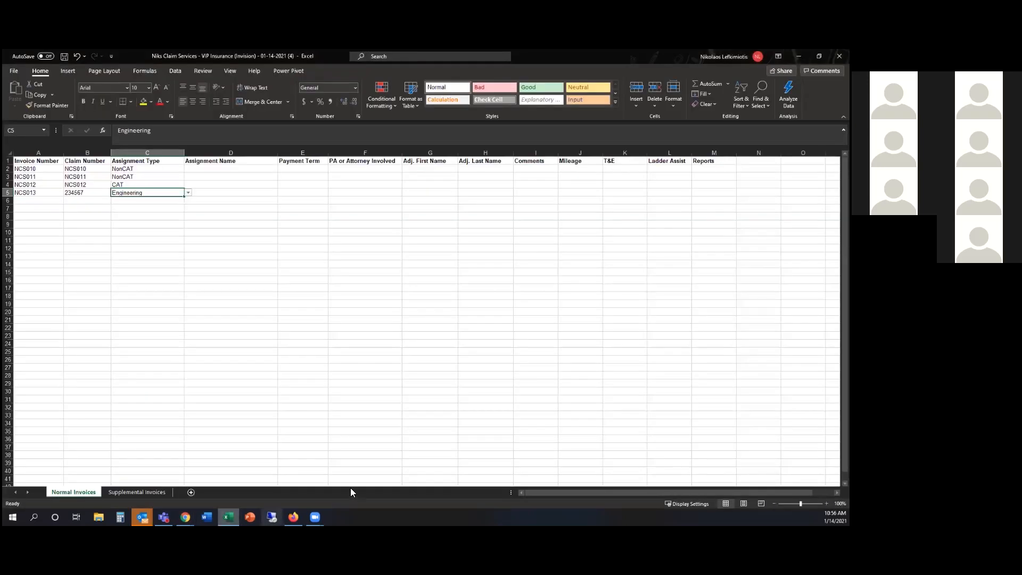
Set assignment names D2 to Re-Inspection and D3 to Erroneous Assignment
click(238, 217)
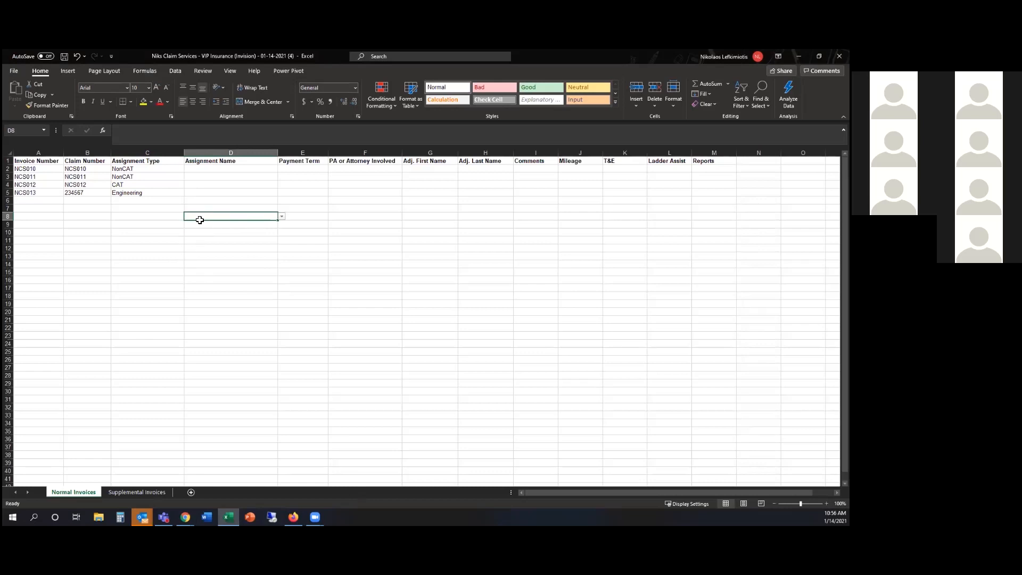
click(210, 168)
click(281, 170)
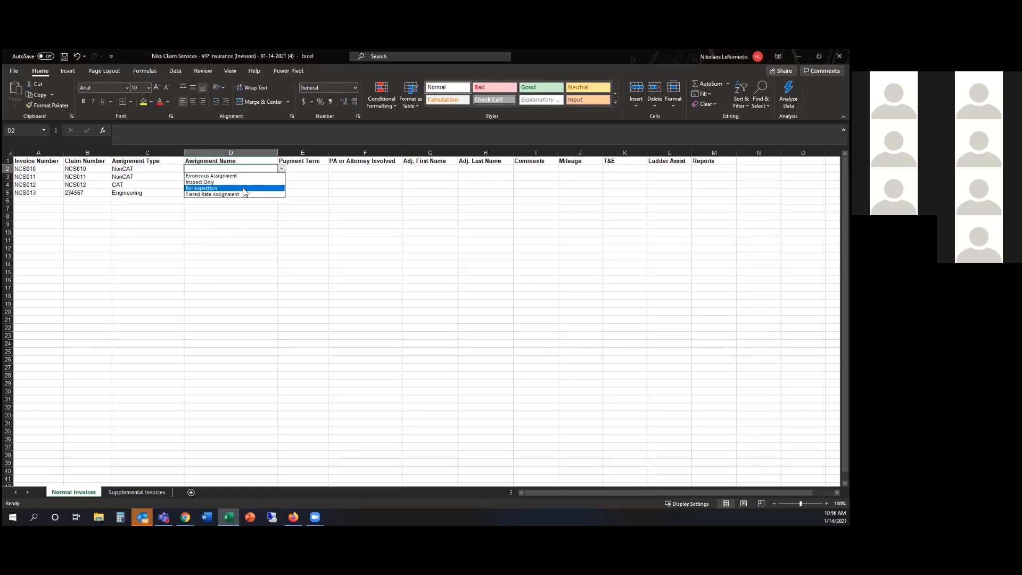
click(244, 188)
click(251, 178)
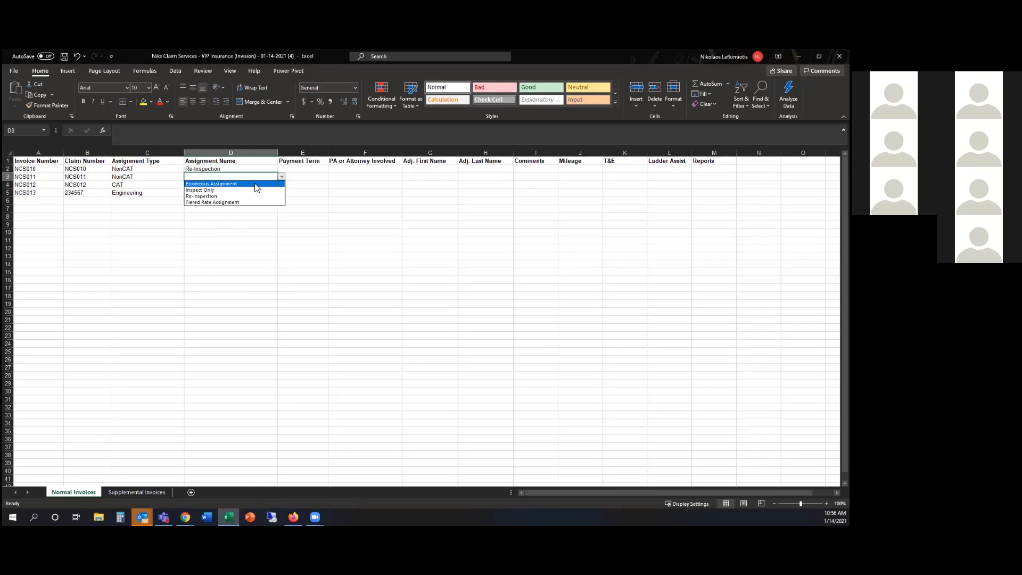
click(238, 188)
Set assignment names D4 to Re-Inspection and D5 to Standard Fee
click(237, 186)
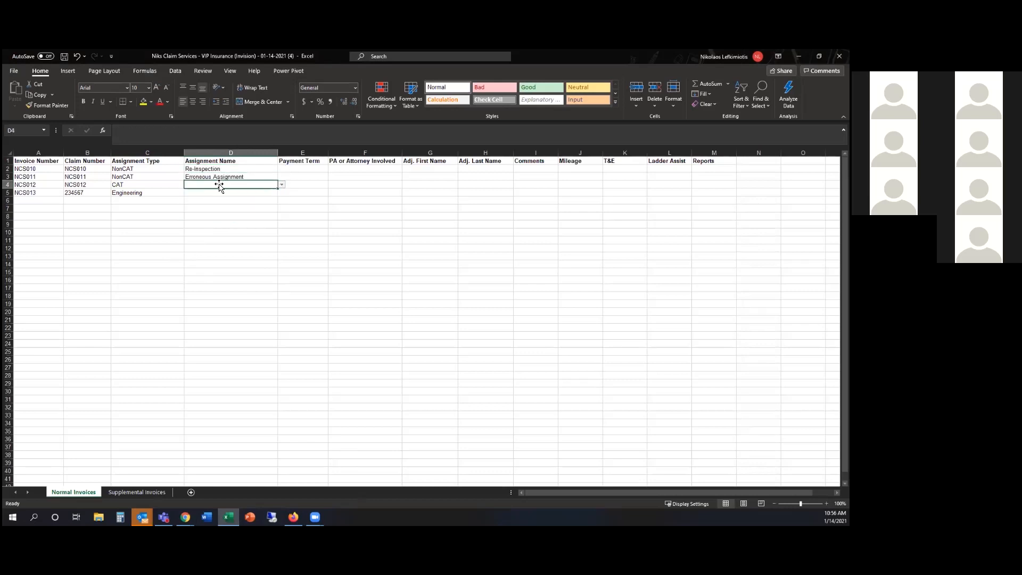
click(282, 184)
click(250, 198)
click(236, 193)
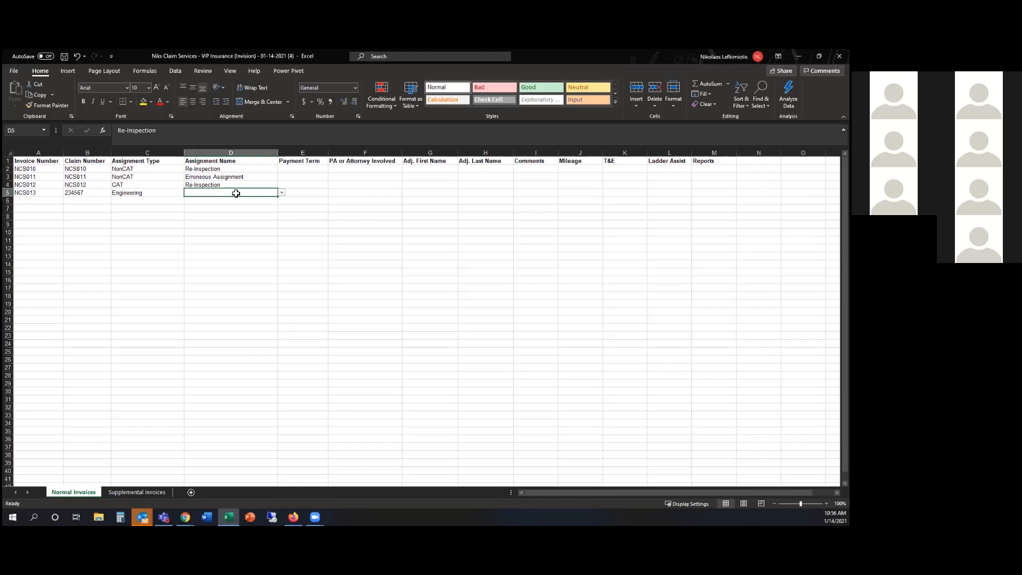
click(286, 193)
click(266, 193)
click(282, 193)
click(253, 200)
drag(296, 194, 618, 194)
click(618, 193)
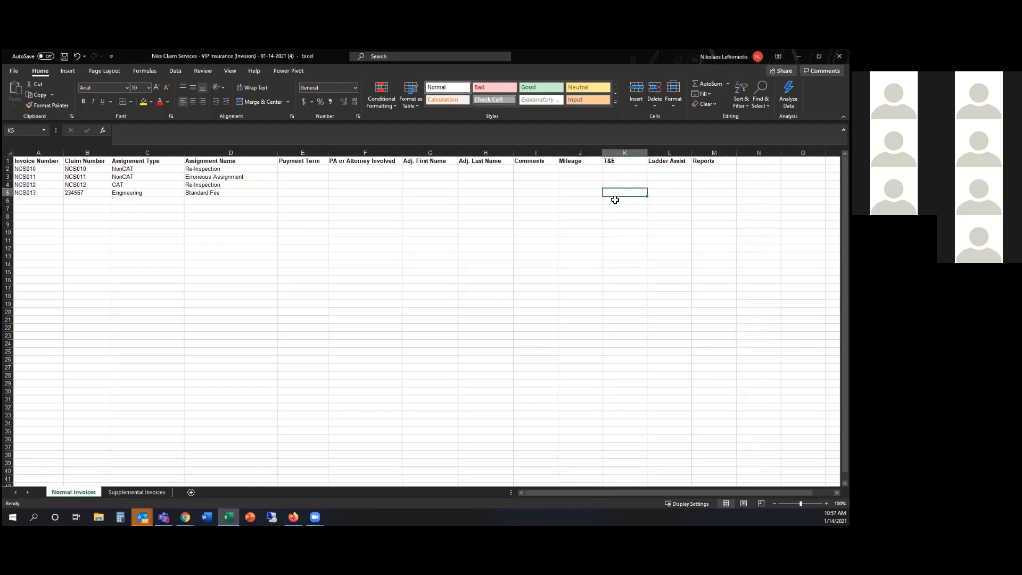
Enter T&E 2.5 in K5 and the comment 'T&E Included' in I5
text(2.5)
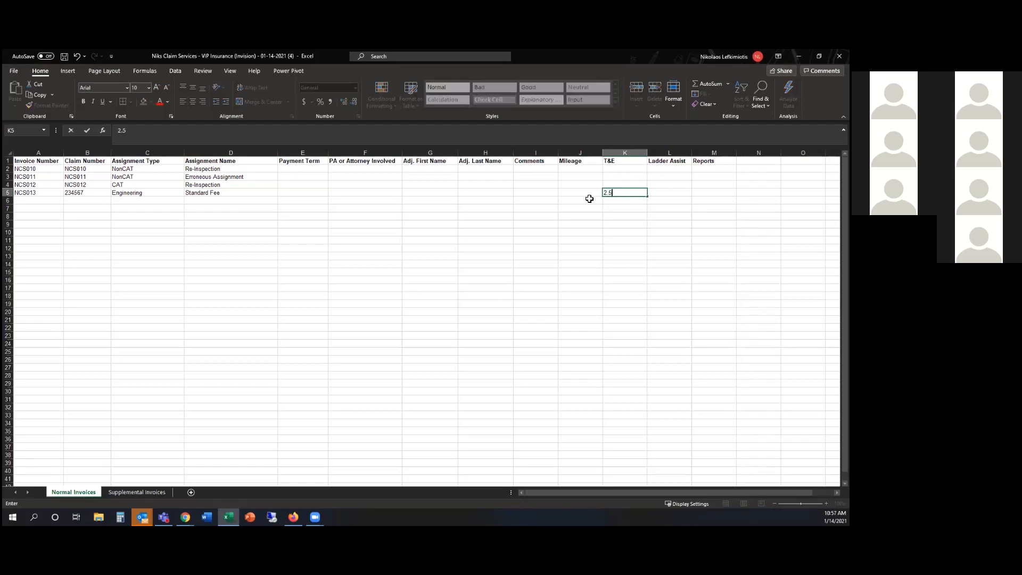
click(530, 195)
text(T)
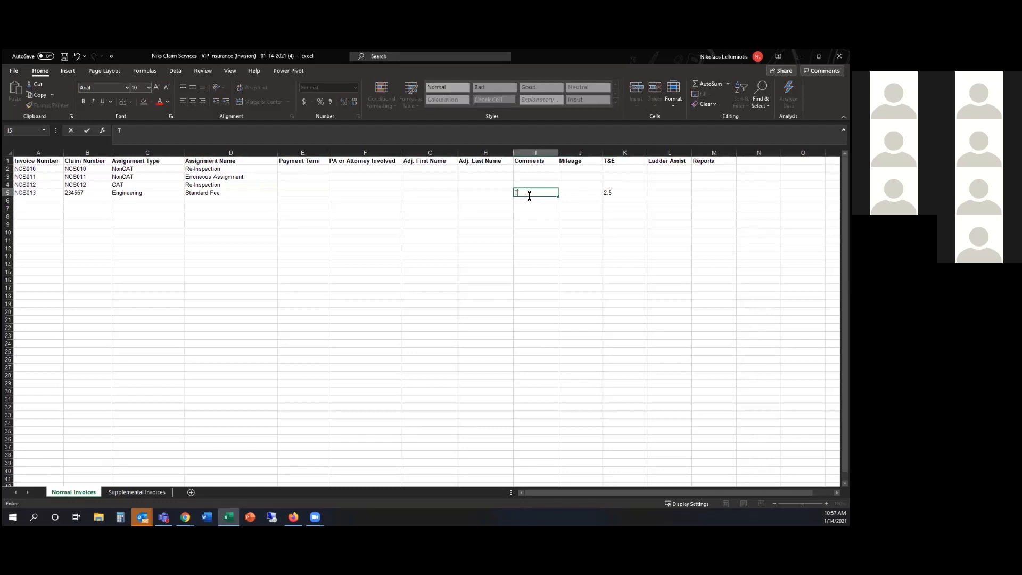
text(&E Included)
drag(780, 492, 801, 492)
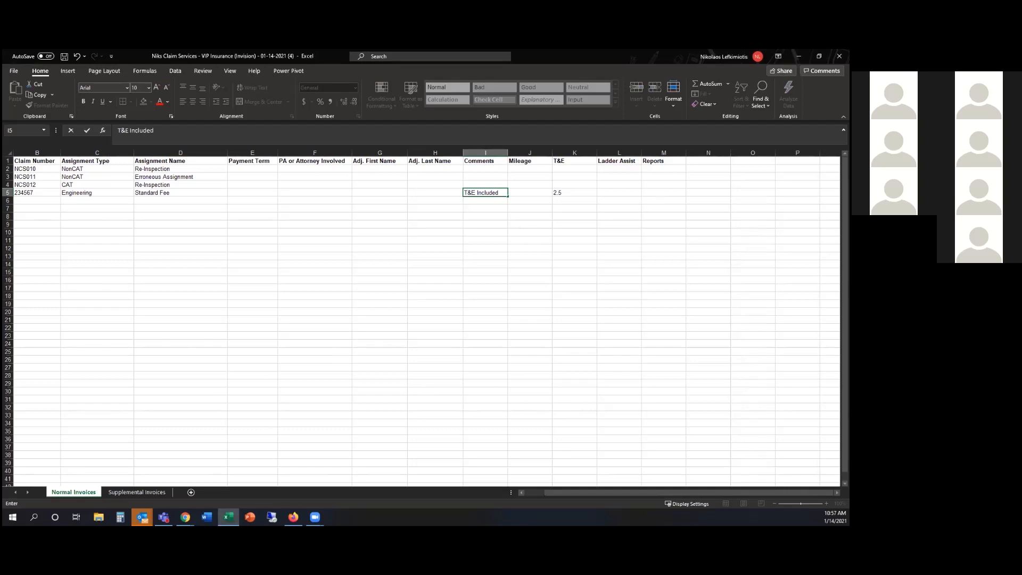
drag(708, 160, 752, 161)
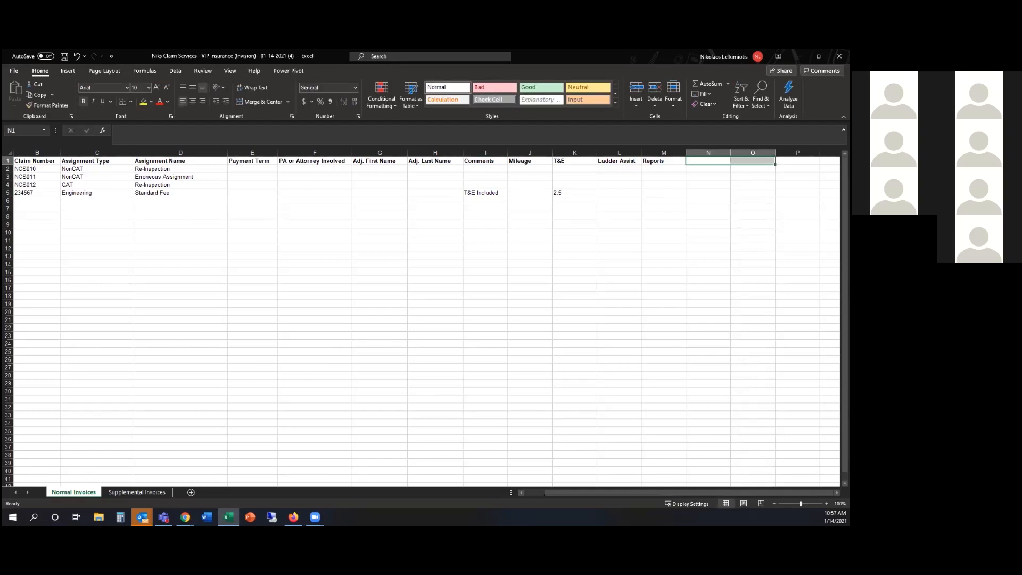
Type provisional headers 'Amt Ded Name' in N1 and 'Amt Ded Am' in O1
click(708, 160)
text(Amt Ded)
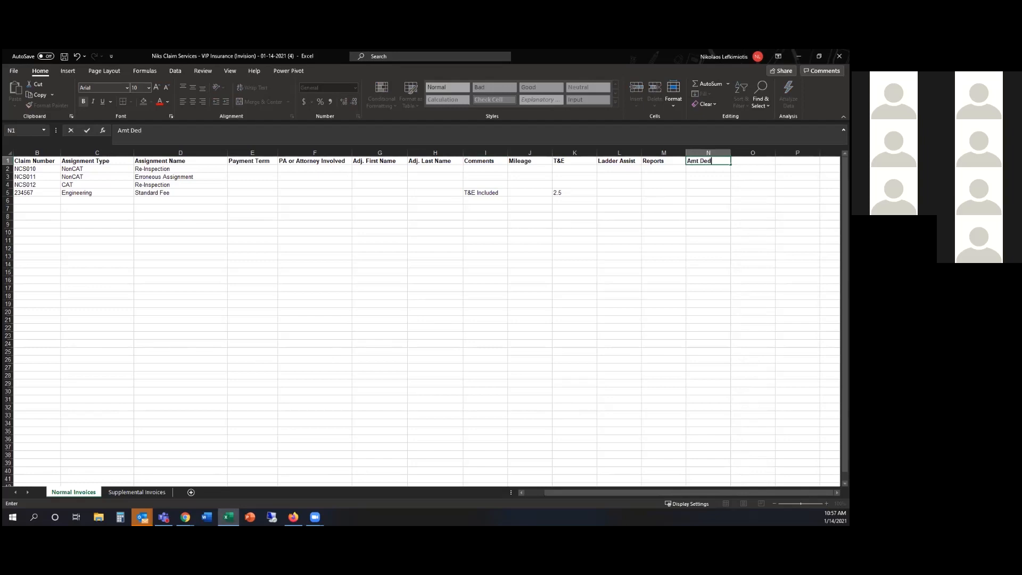
key(Tab)
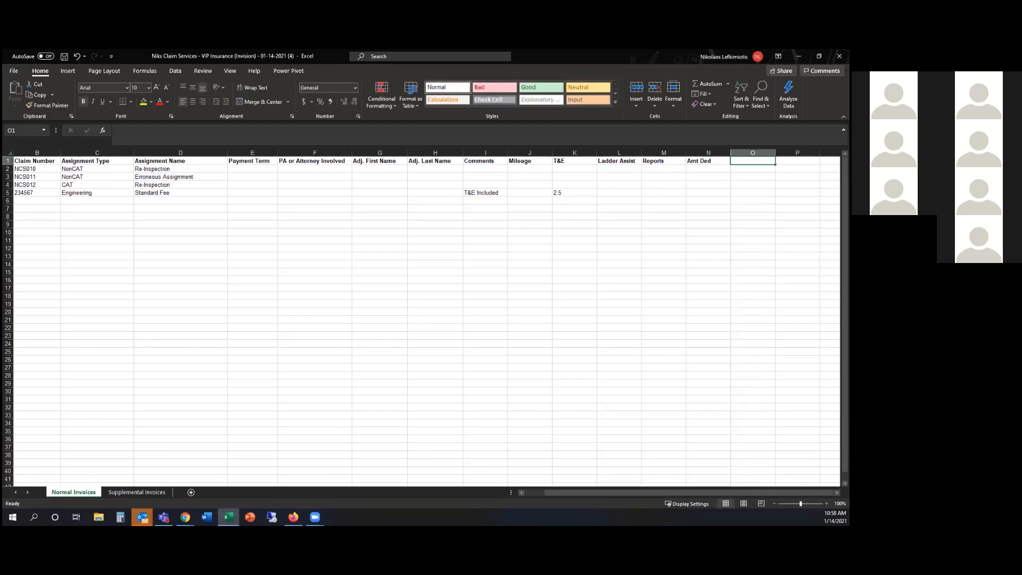
key(Left)
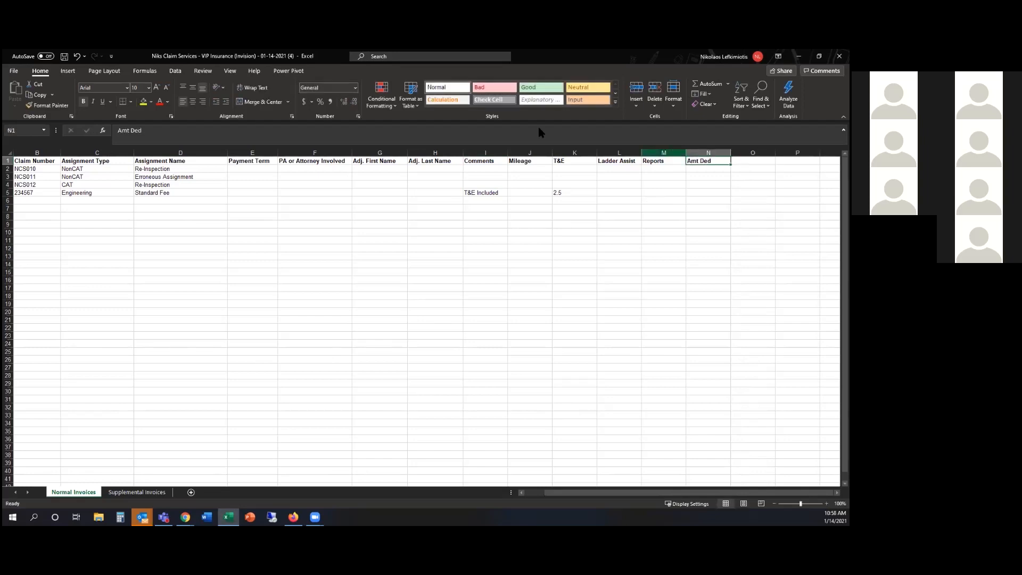
click(372, 128)
text(Name)
key(Tab)
text(Amt Ded Am)
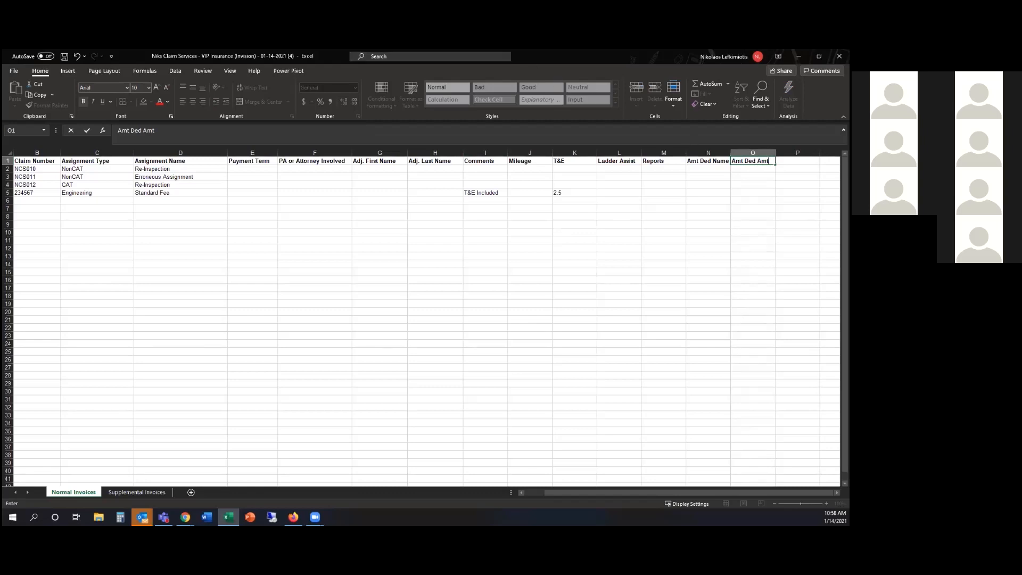
Retype the headers as 'Add Exp Name' in N1 and 'Add Exp Amt' in O1
key(shift+Tab)
text(Add Exp Nma)
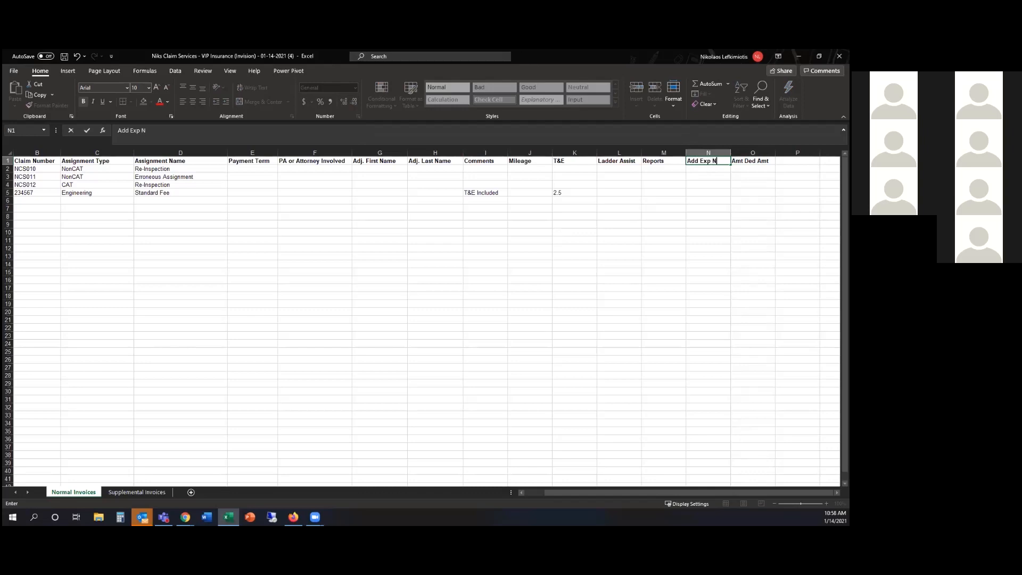
key(BackSpace)
key(BackSpace)
text(ame)
key(Tab)
text(Add E)
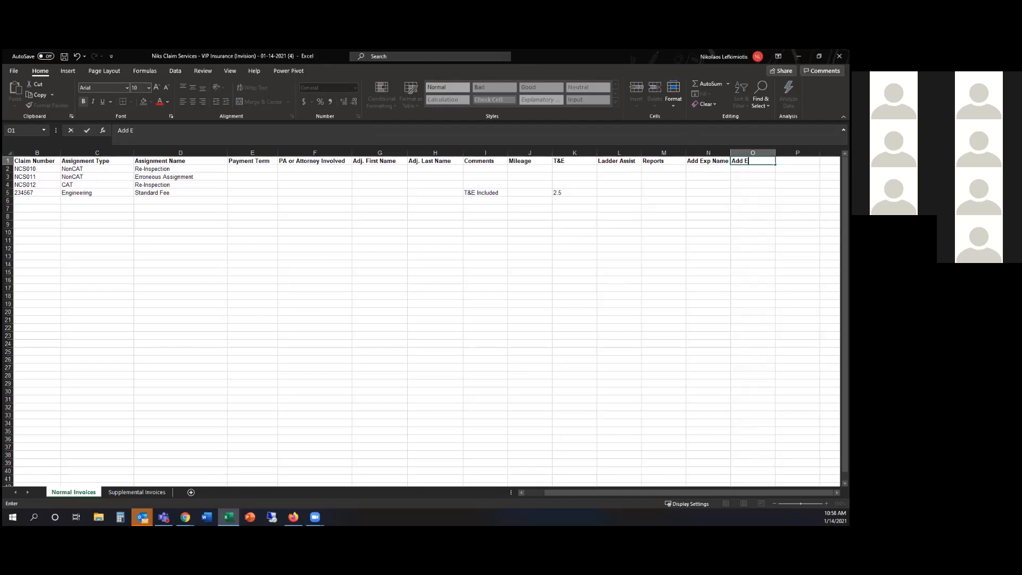
text(xp Amt)
Confirm the Add Exp Amt header, then enter expenses Tolls 12.50 and Cancellation Fee 55.00
key(Return)
text(Tolls)
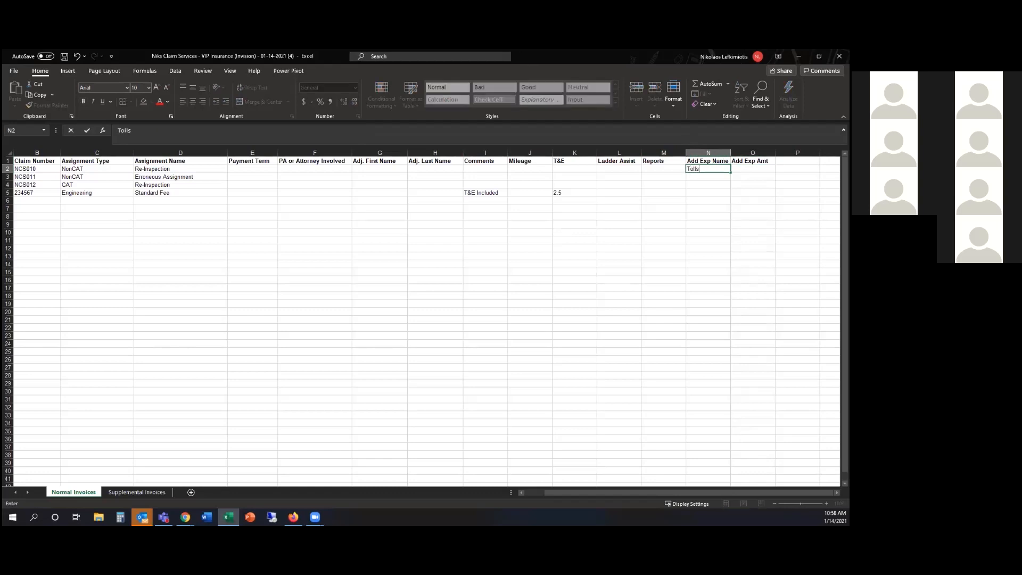
key(Tab)
text(12.50)
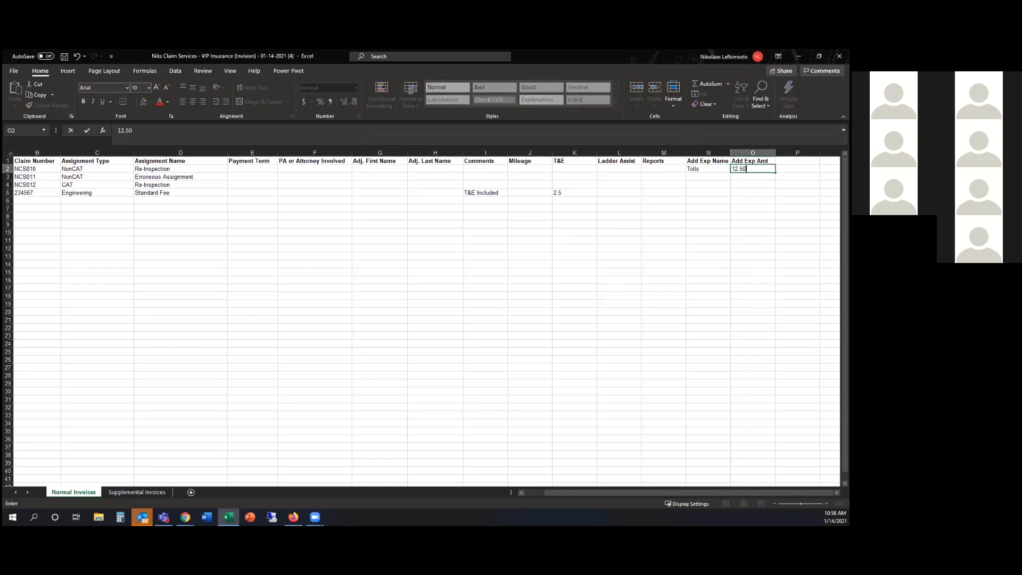
key(Return)
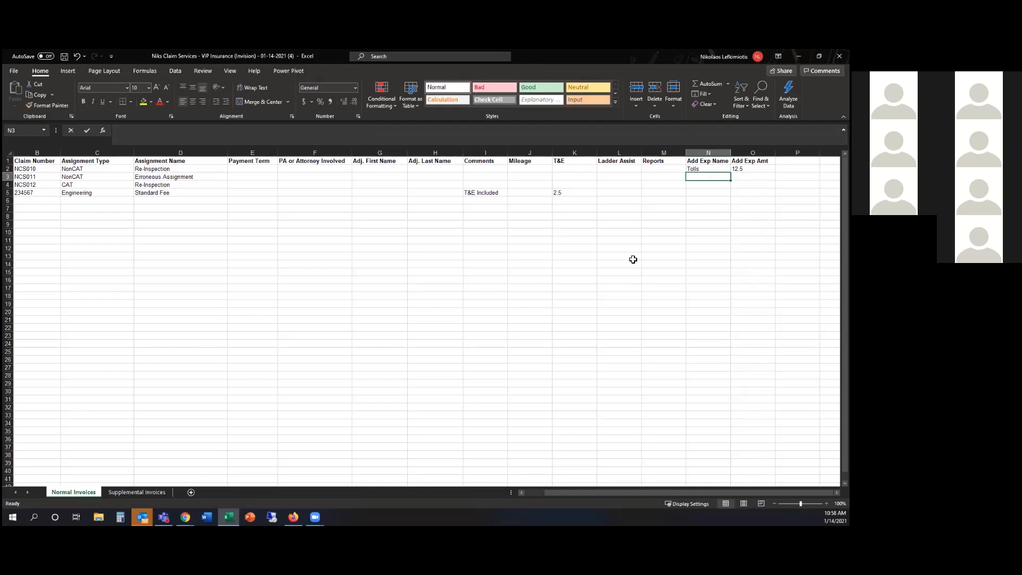
text(Cancellation Fee)
key(Tab)
text(55.00)
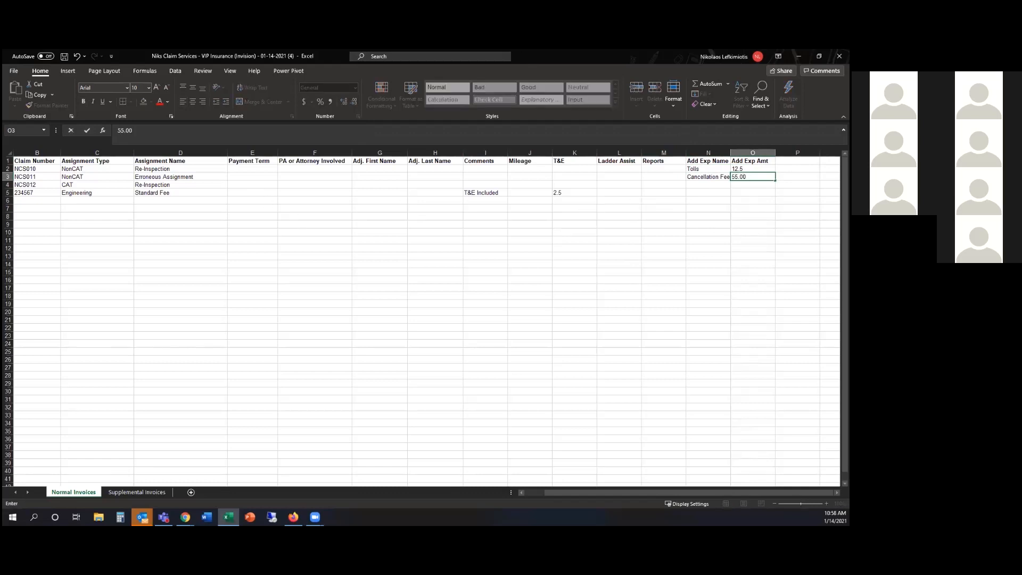
key(Return)
Enter Lodging Fee 150.00 in row 4 and check the expense headers and values
text(Lodg)
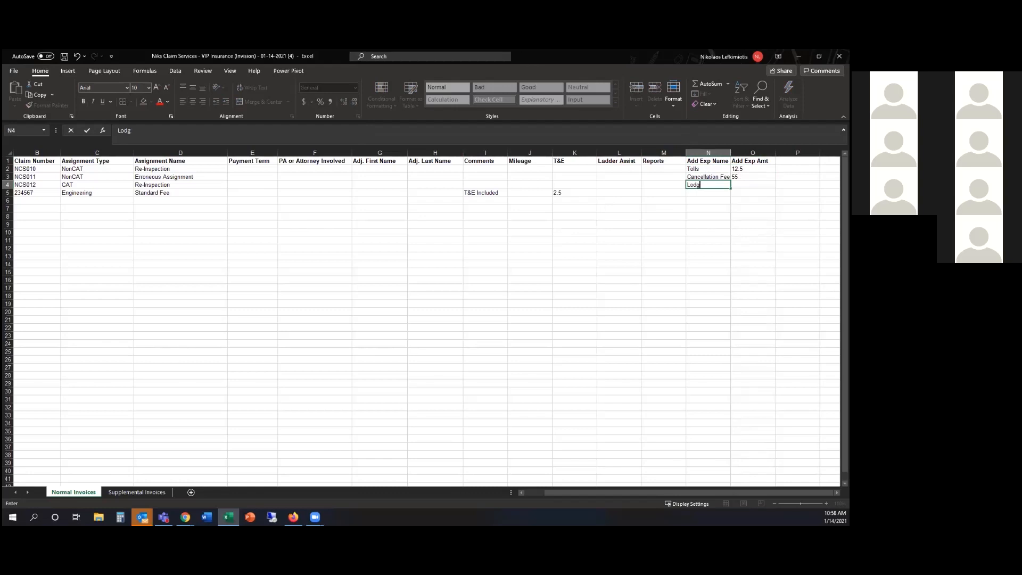
text(ing Fee)
key(Tab)
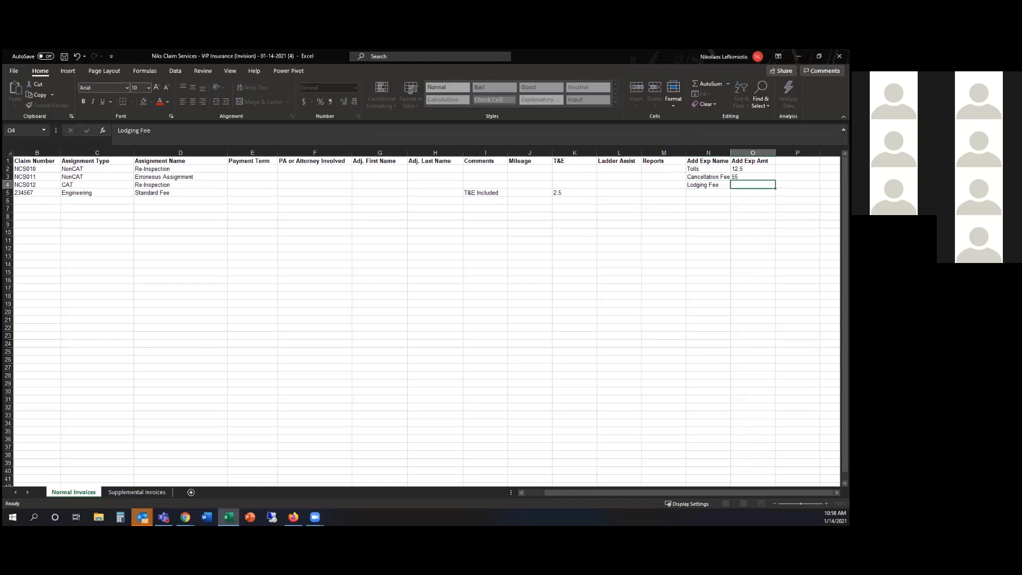
text(150.00)
click(708, 232)
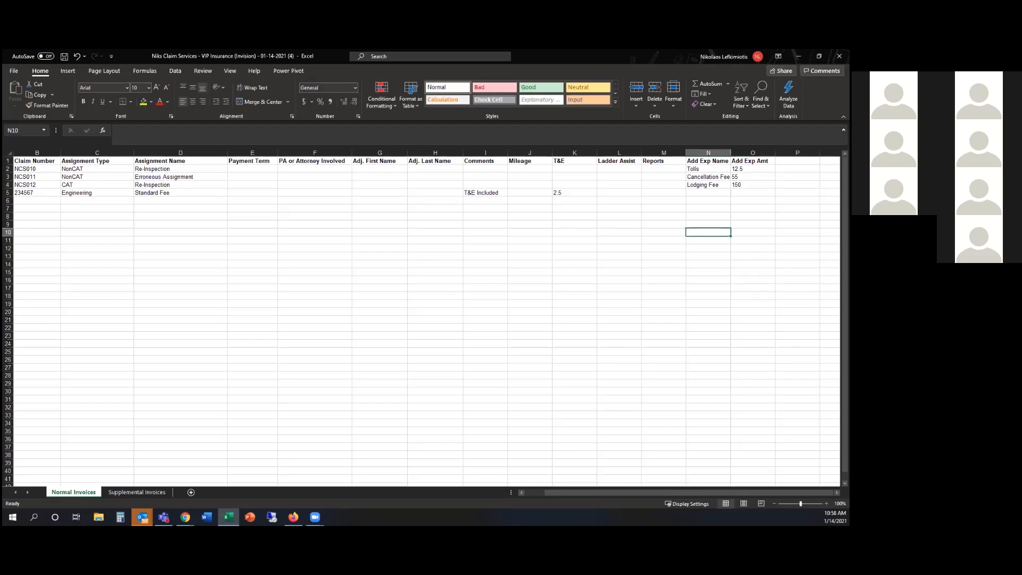
click(708, 160)
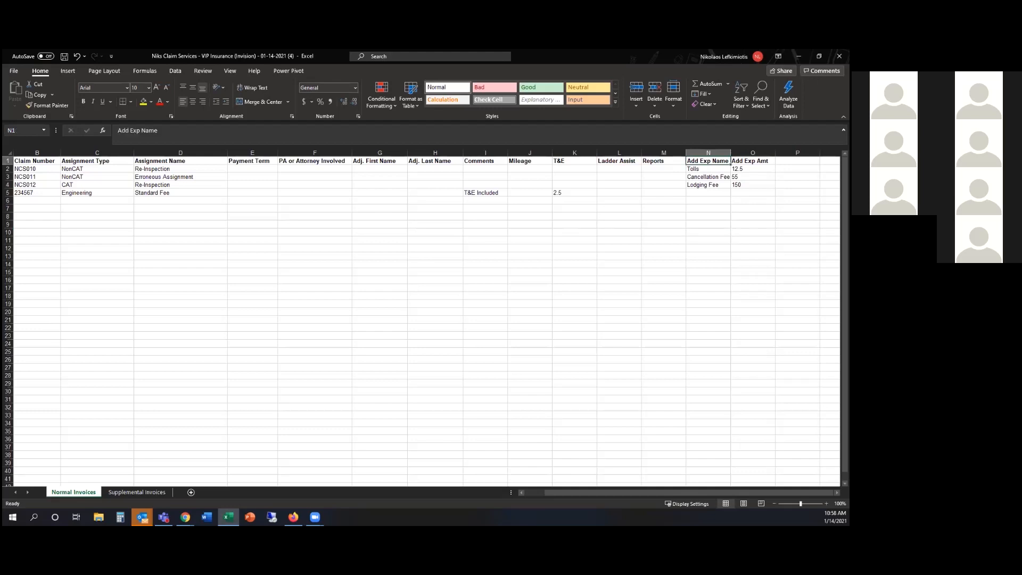
click(752, 161)
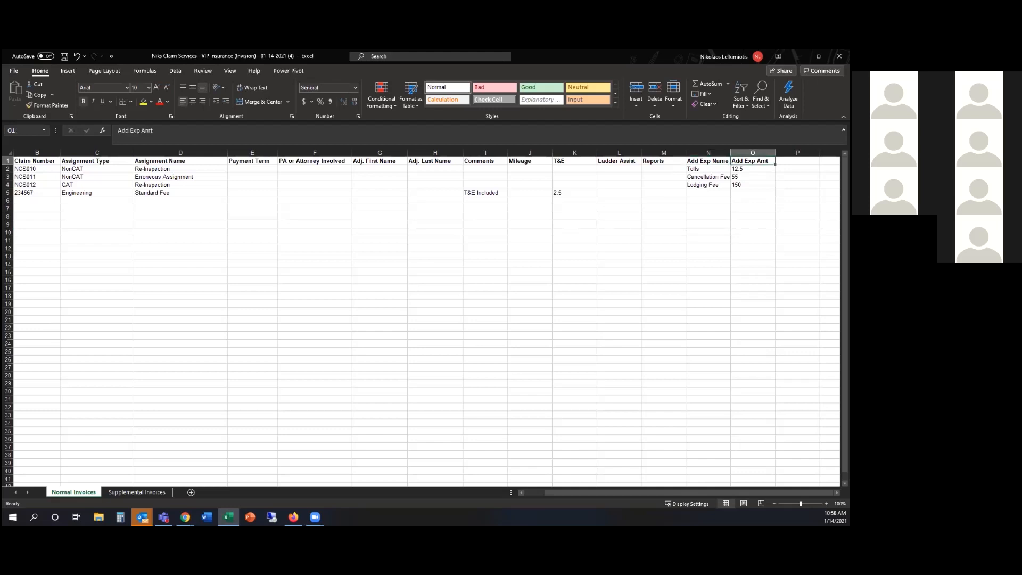
drag(706, 169, 750, 185)
click(749, 169)
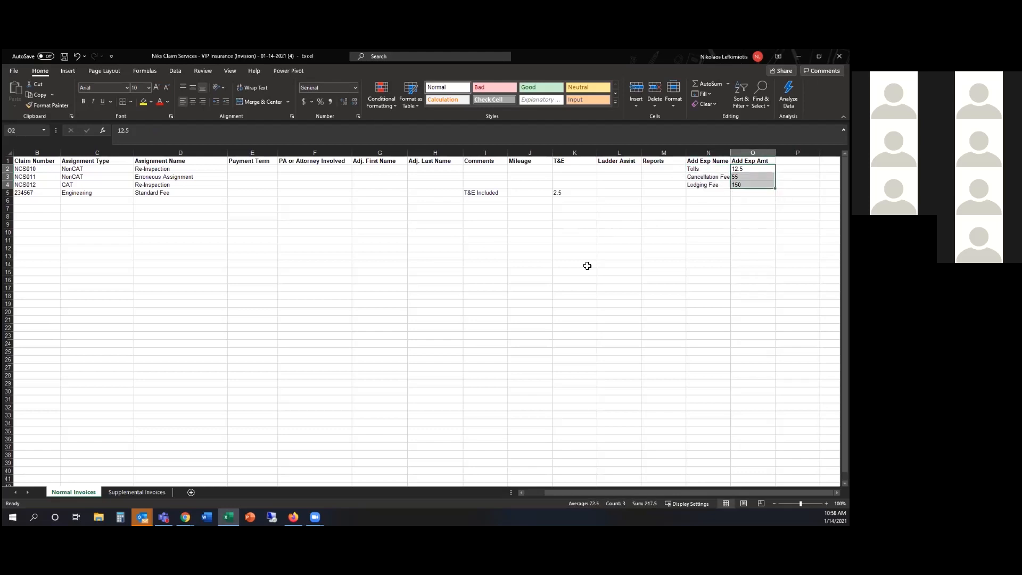
drag(576, 493, 534, 495)
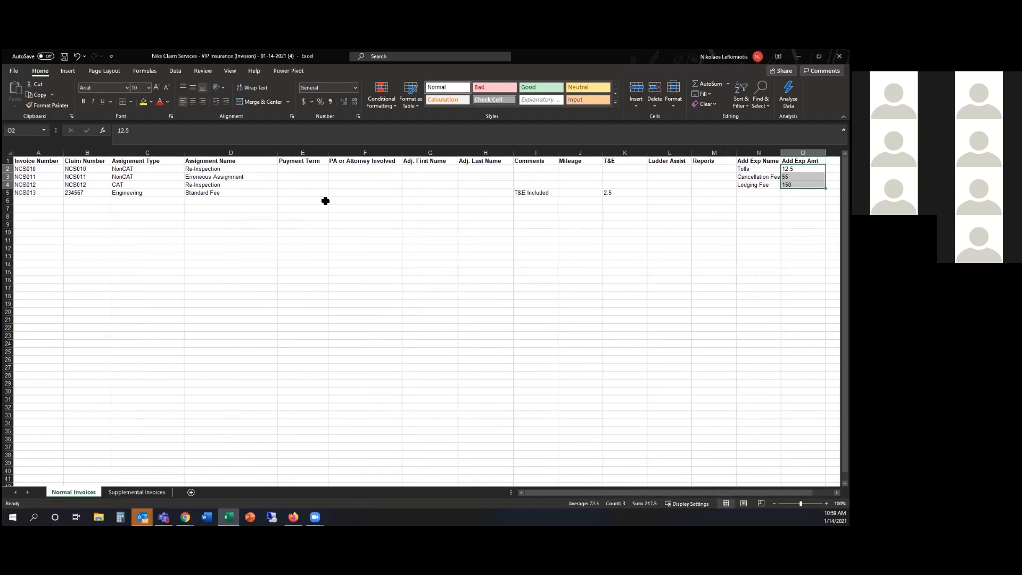
Set the payment term to 20 Days for all four invoices in E2:E5
click(304, 172)
click(332, 169)
click(314, 182)
key(ctrl+c)
shift+click(298, 193)
key(ctrl+v)
Set PA or Attorney Involved to None in F2
click(348, 168)
click(406, 168)
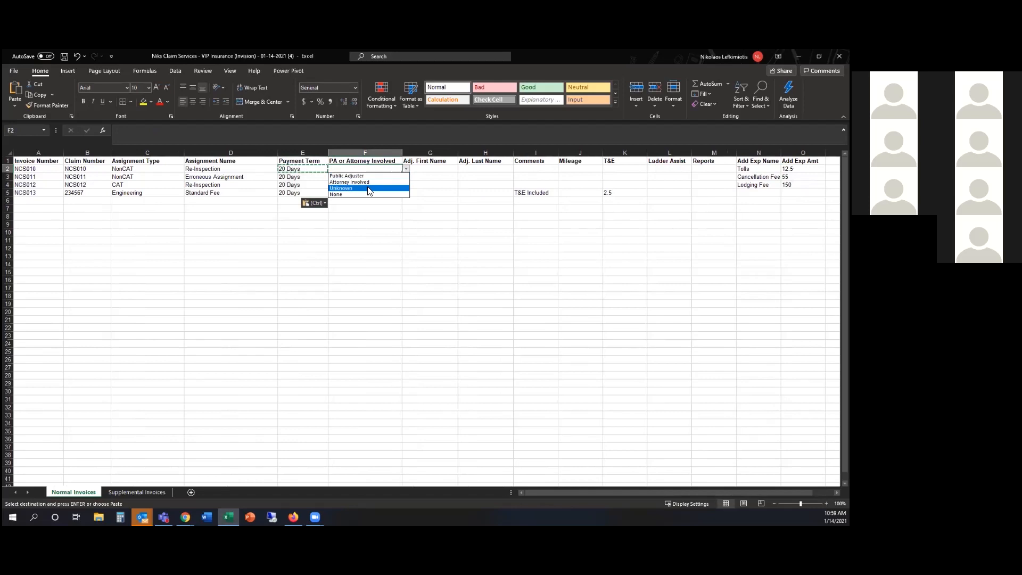
click(381, 191)
drag(400, 176, 393, 195)
Enter the adjuster's first and last name in G2:H2 and fill them down to row 5
click(435, 169)
text(John)
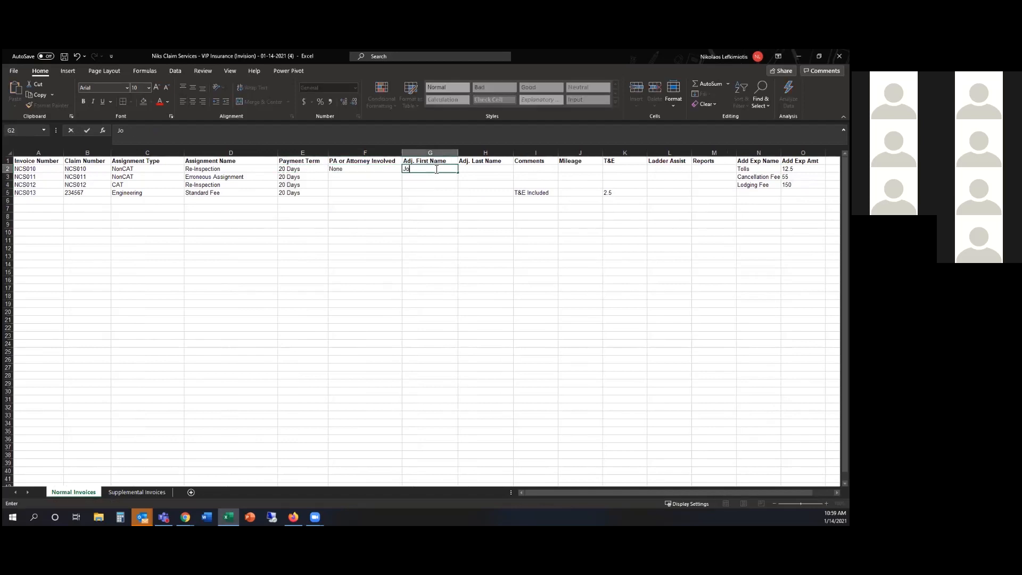
key(Tab)
text(Smith)
drag(434, 169, 511, 195)
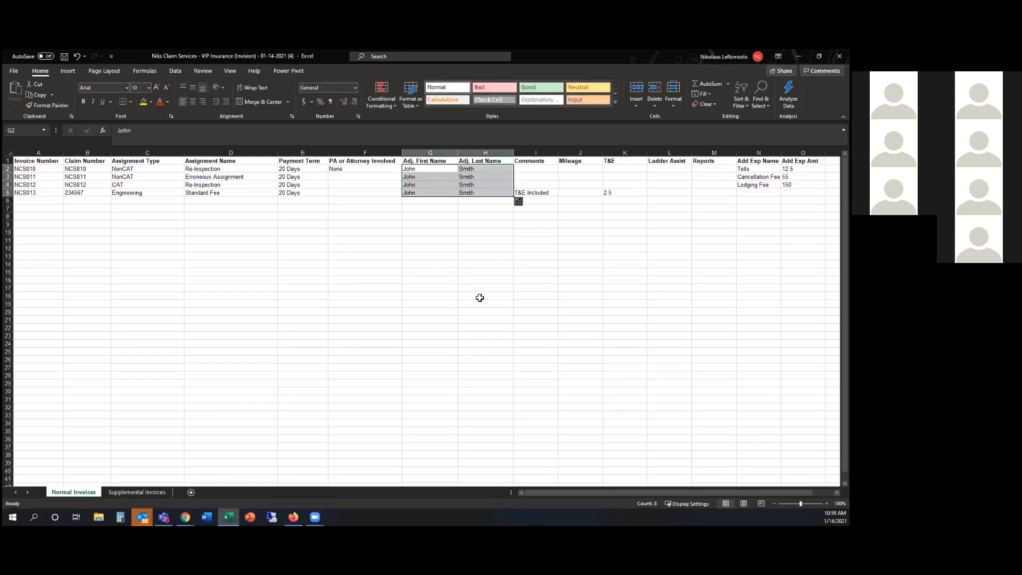
click(527, 305)
drag(55, 161, 492, 196)
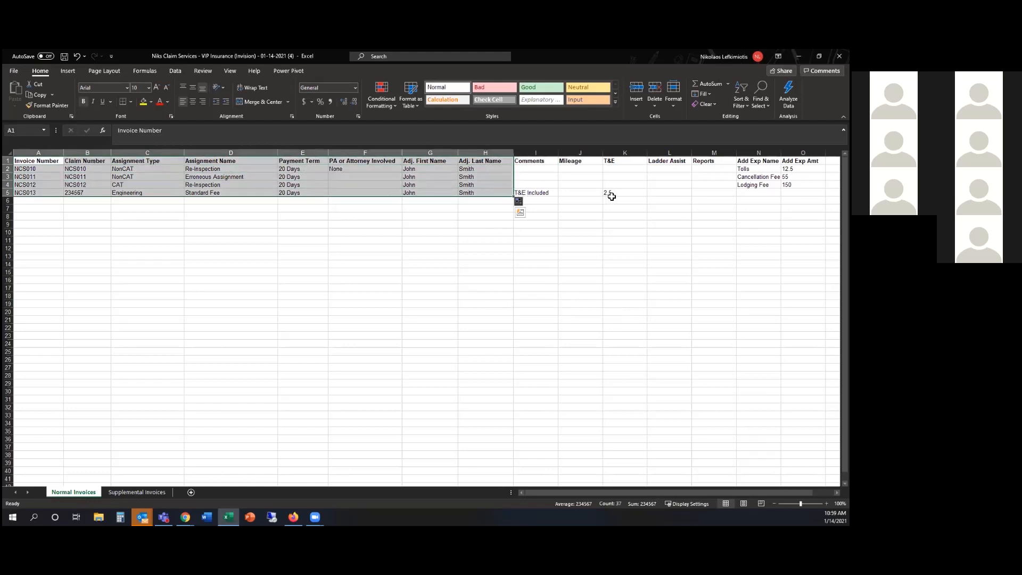
drag(758, 168, 803, 184)
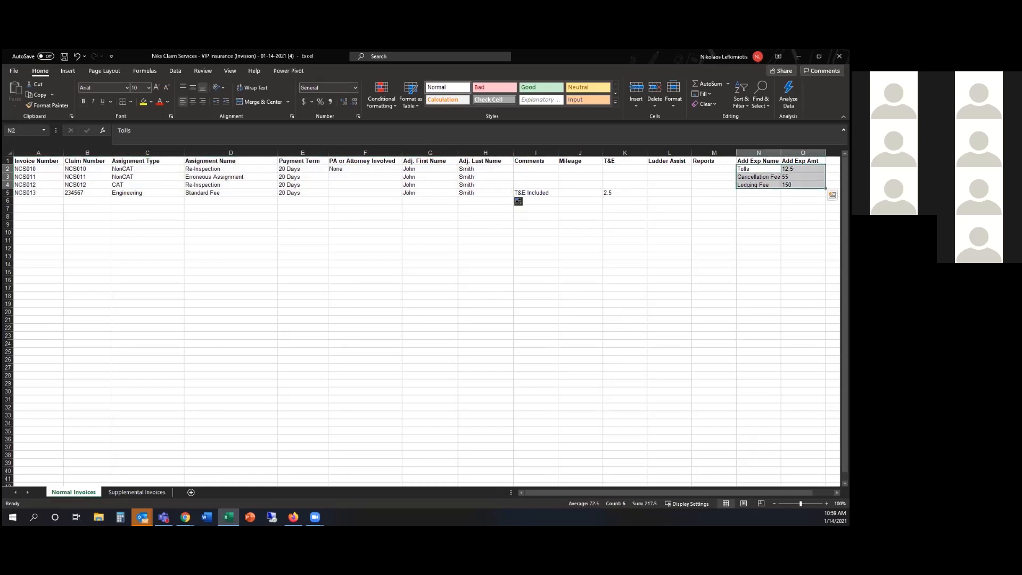
Save workbook 01-14-2021 (4) to Downloads via Save As and return to the upload page
click(16, 72)
click(22, 191)
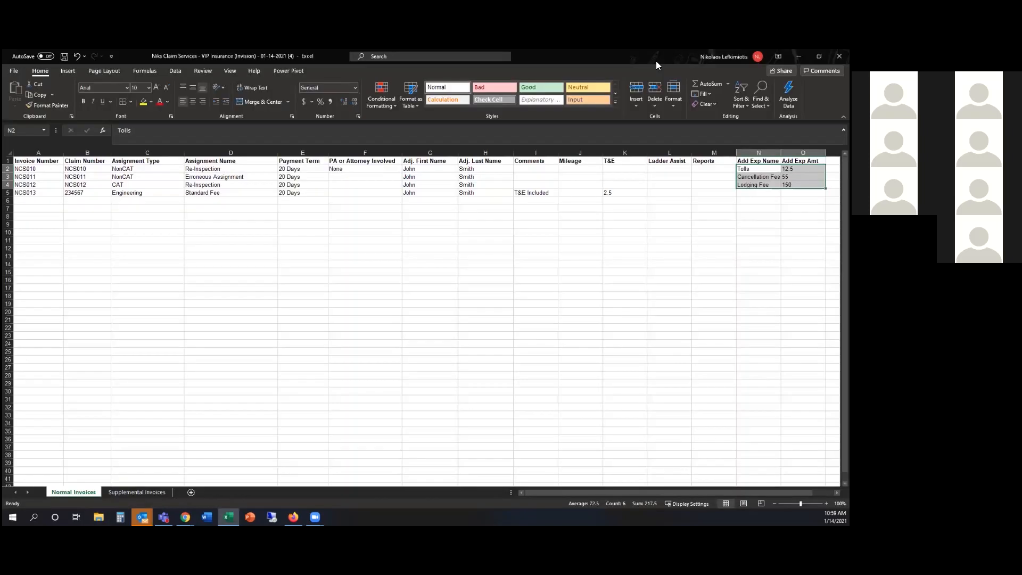
click(798, 56)
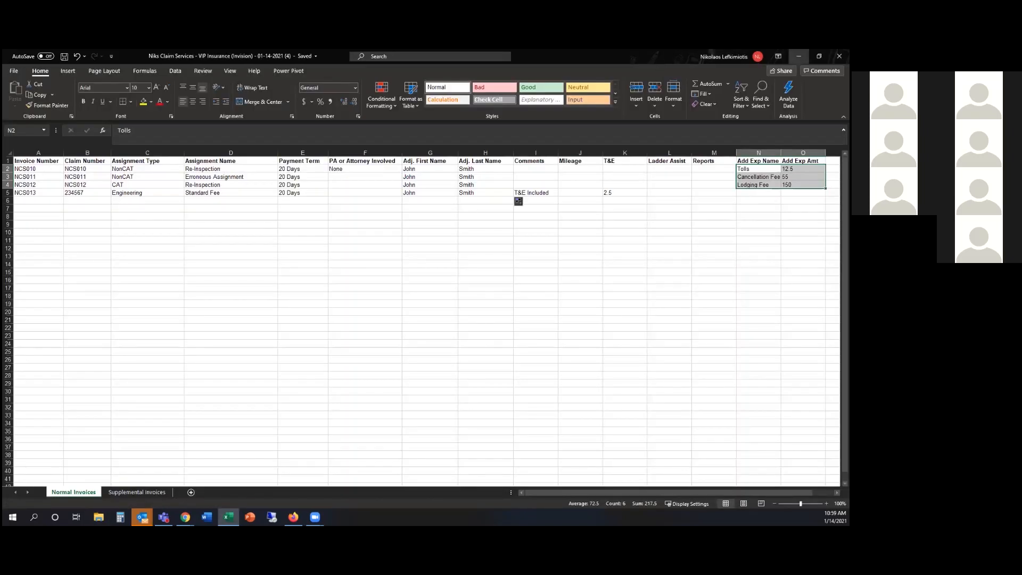
click(362, 221)
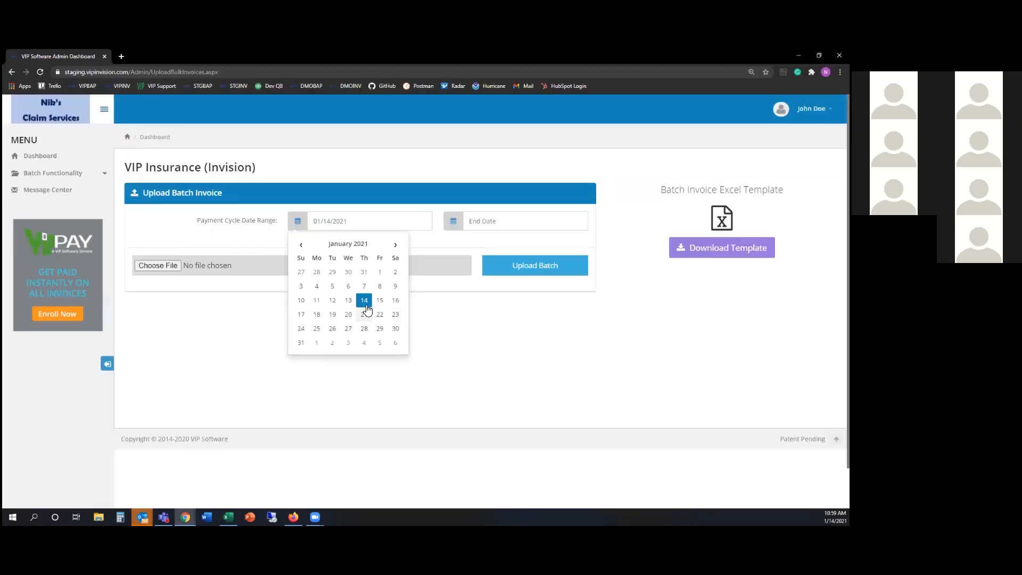
Set the payment cycle start and end dates to 01/14/2021
click(363, 298)
click(454, 223)
click(463, 400)
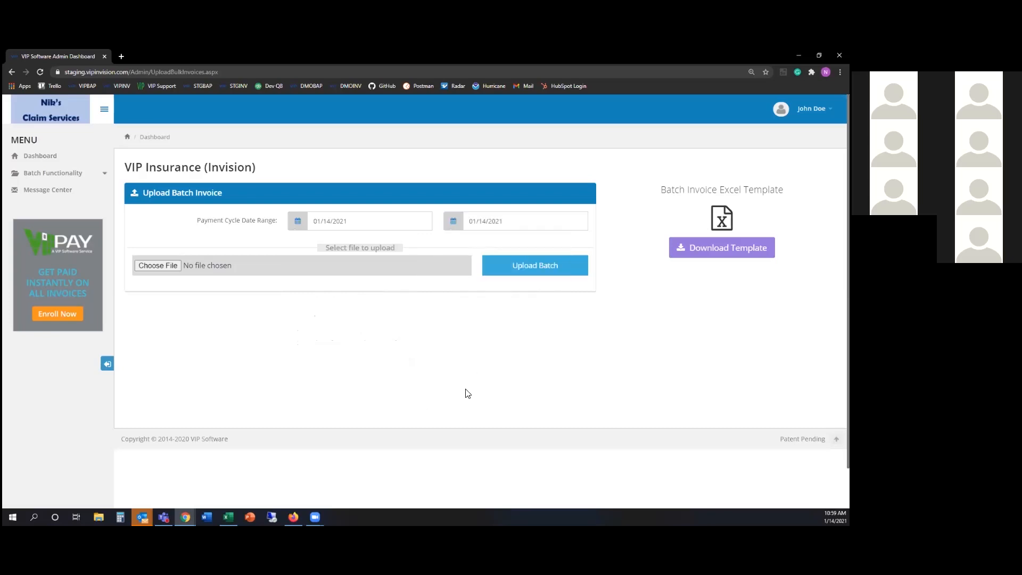
Attach the 01-14-2021 (4) workbook and upload it as a batch
click(177, 266)
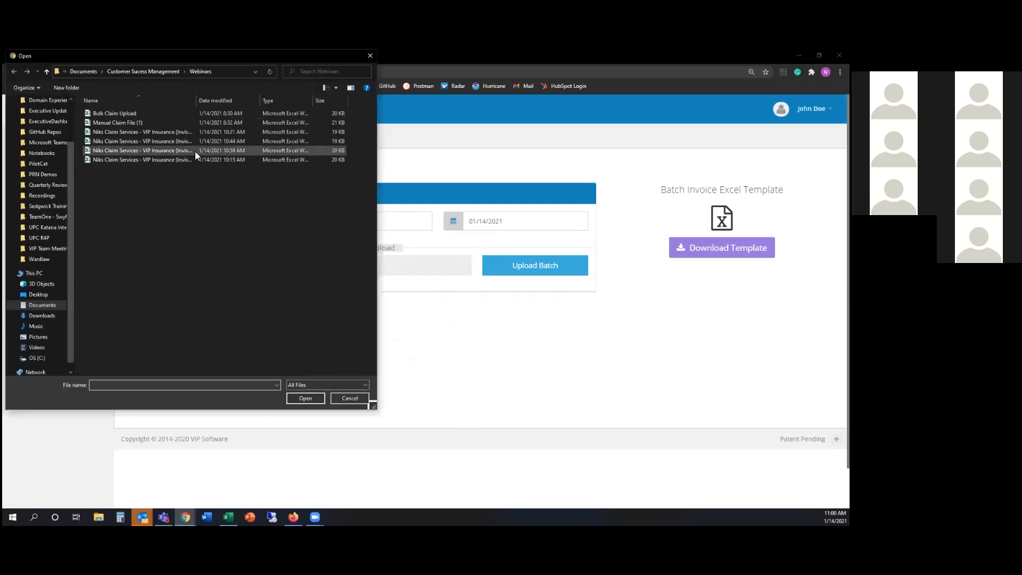
click(160, 152)
double_click(160, 151)
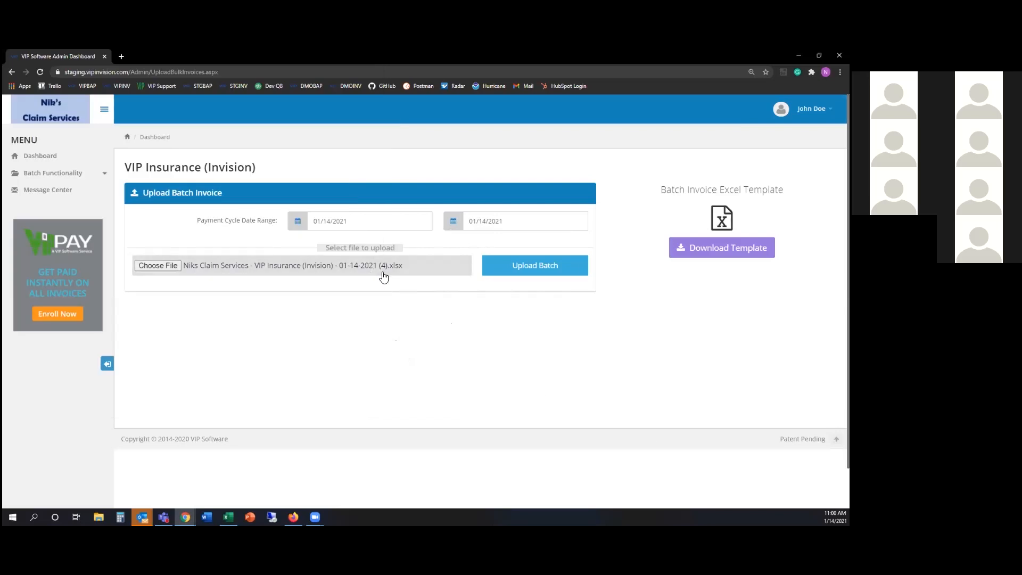
click(539, 277)
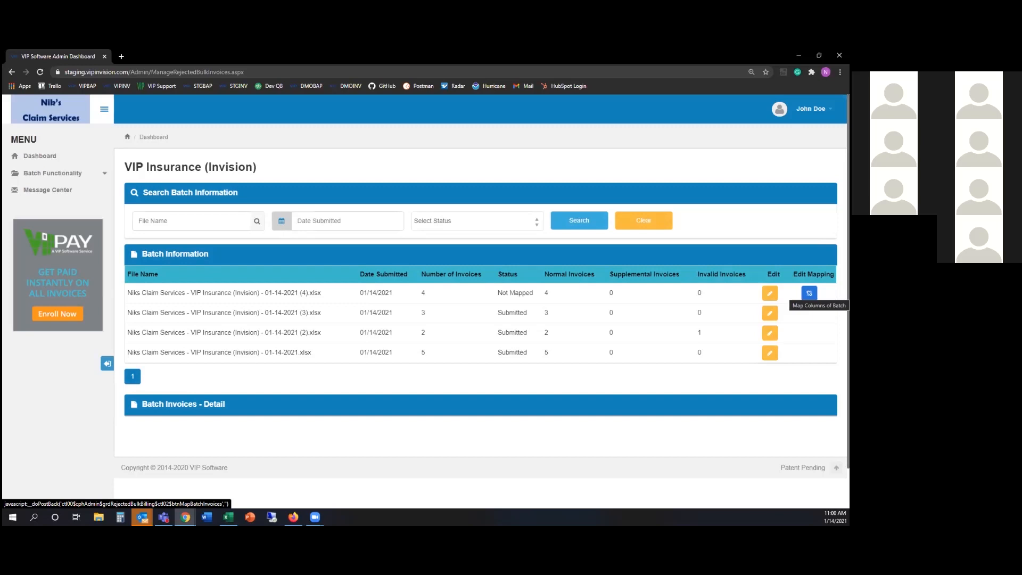
In the new batch's mapping, add an additional expense with Field Name Add Exp Name and map columns
click(809, 293)
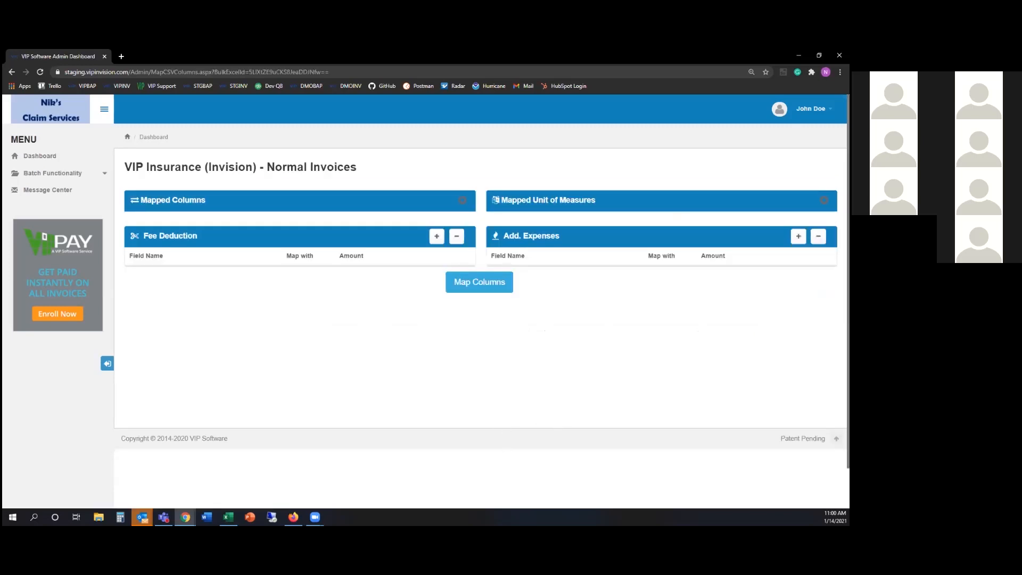
drag(147, 237, 234, 230)
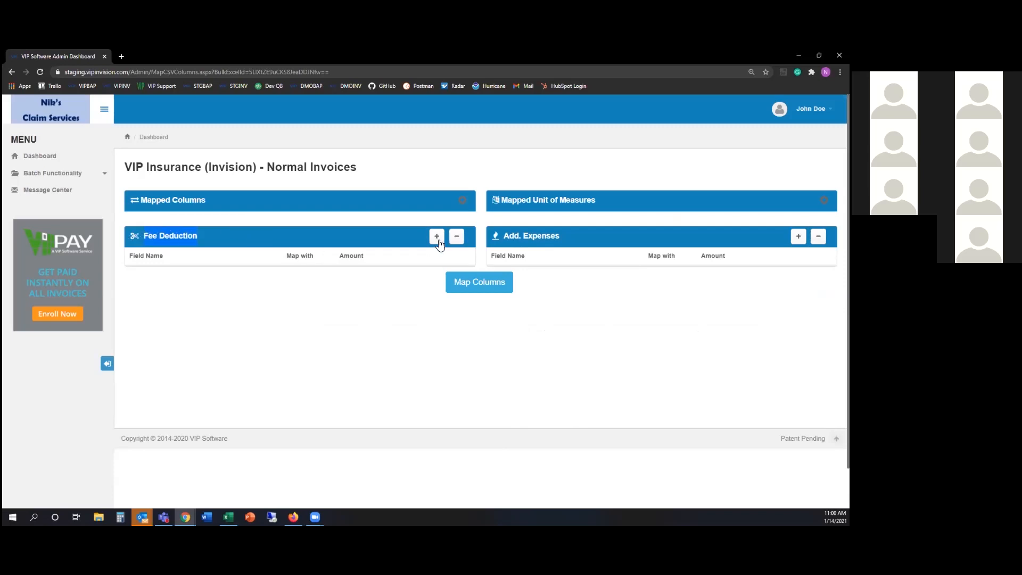
drag(506, 235, 540, 234)
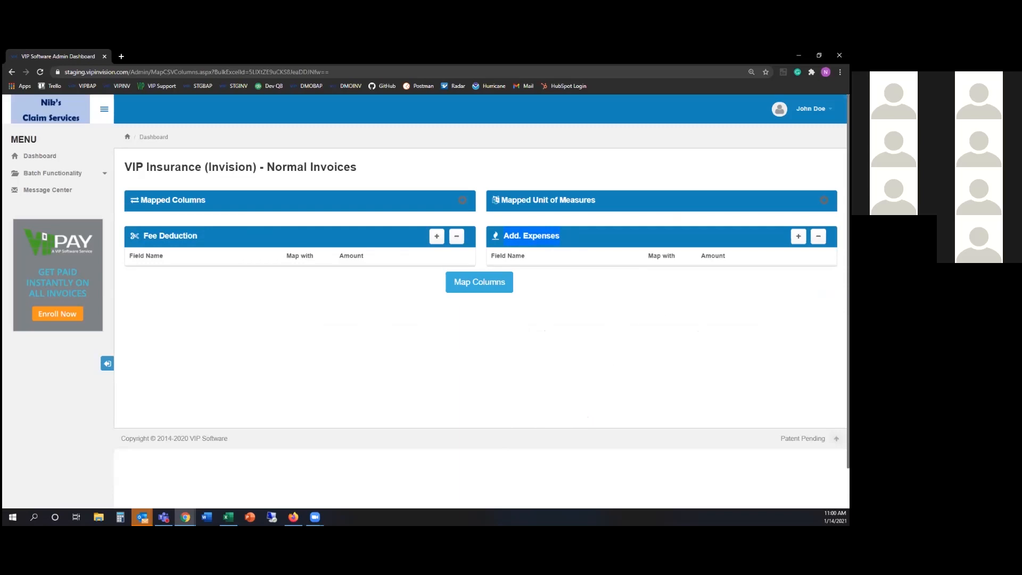
click(799, 236)
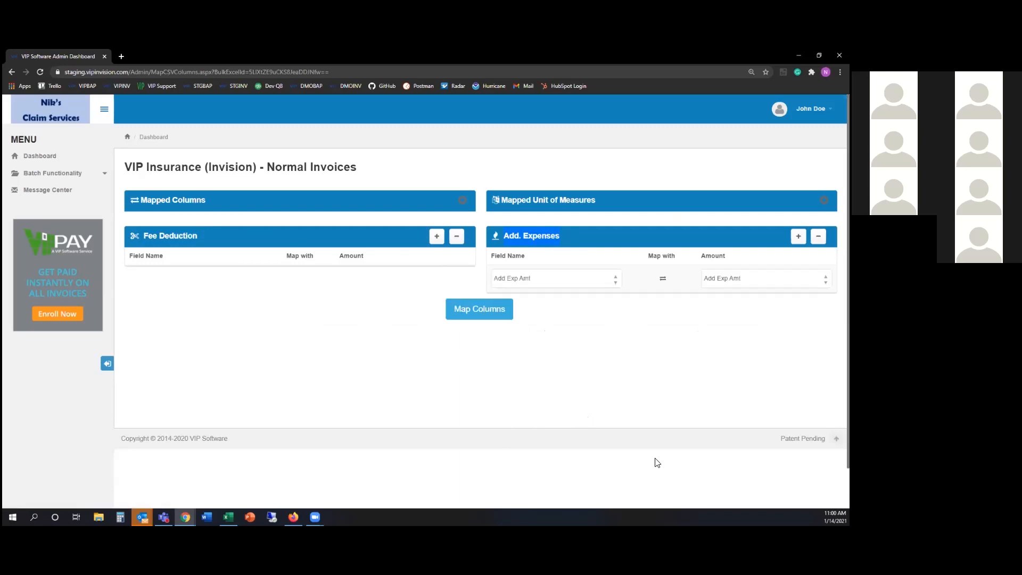
click(552, 277)
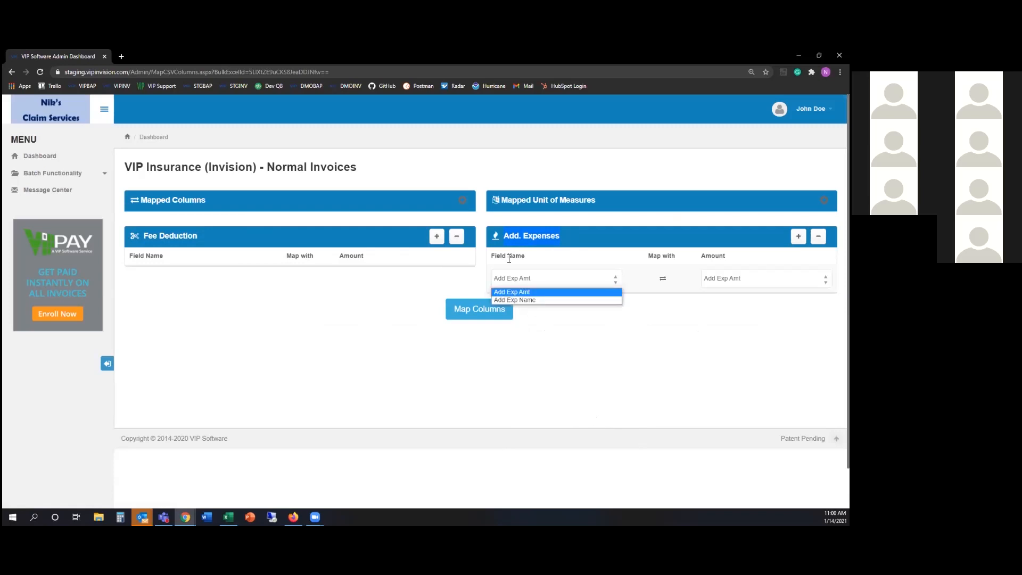
click(527, 300)
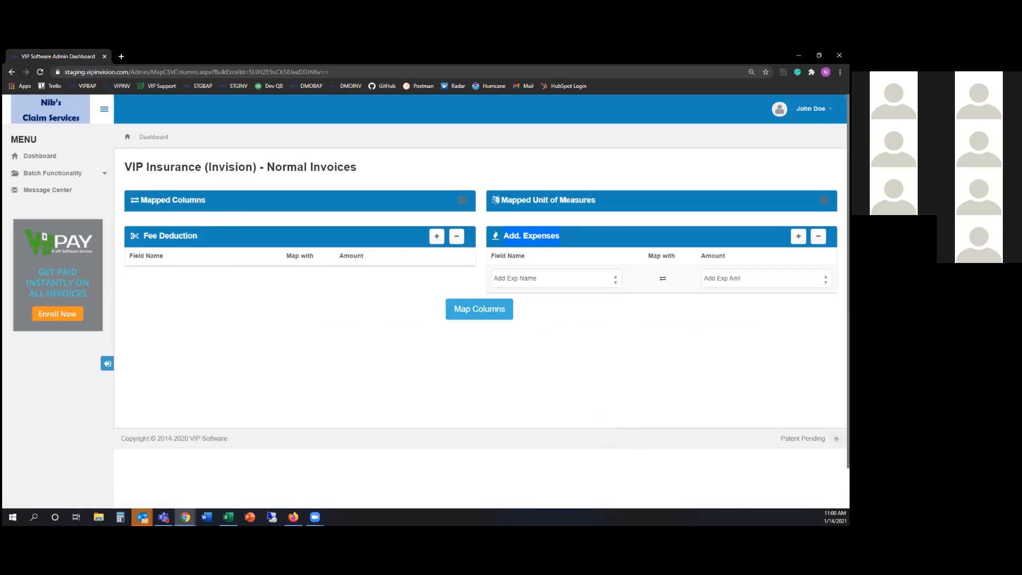
double_click(712, 256)
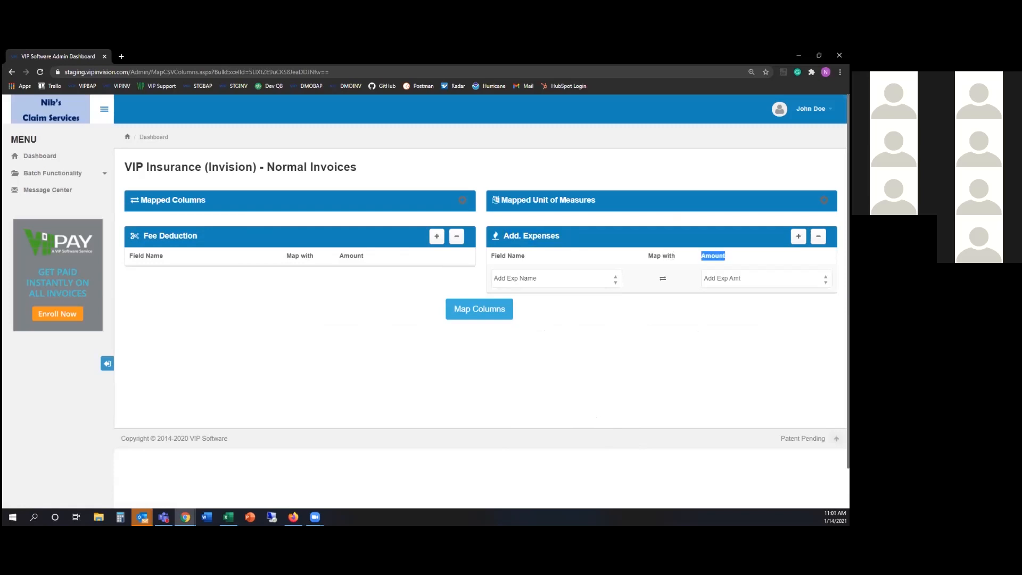
click(448, 323)
click(493, 318)
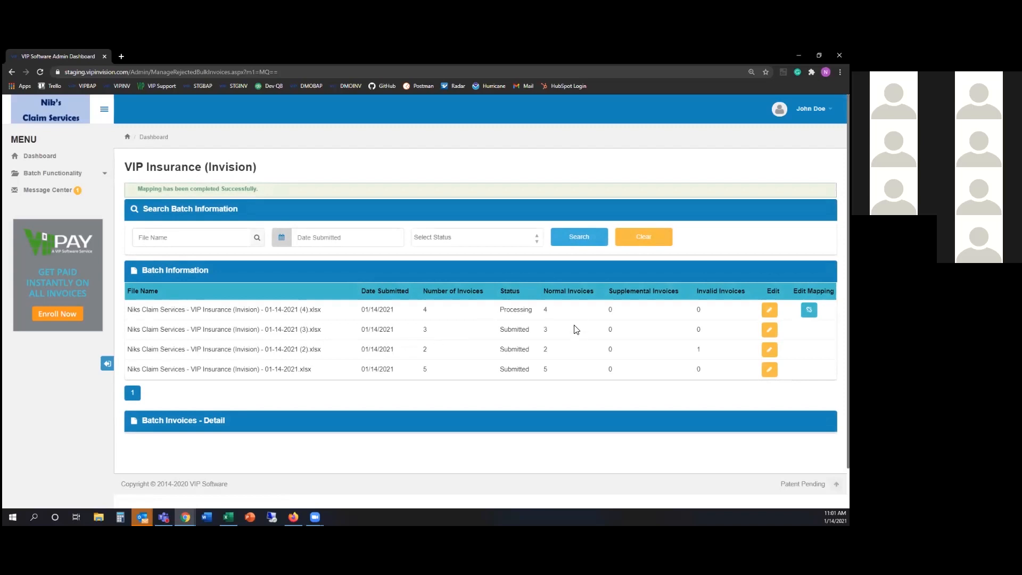
click(61, 194)
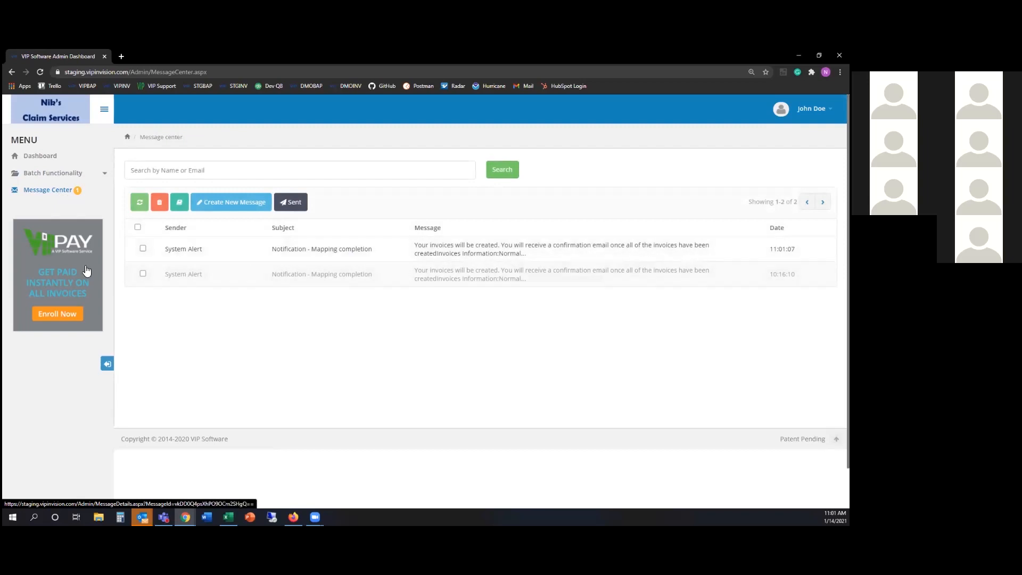
click(53, 160)
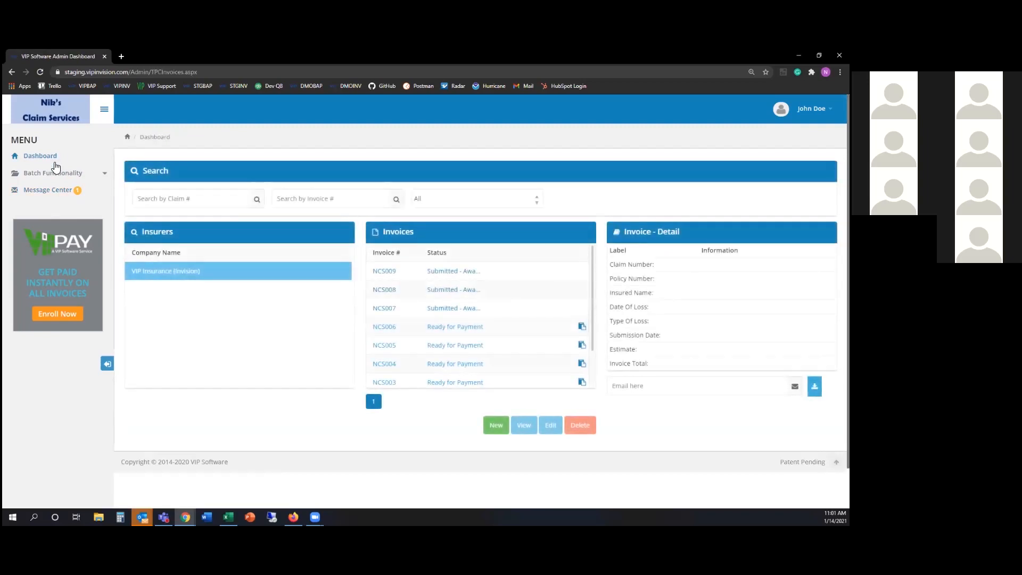
click(54, 172)
click(62, 193)
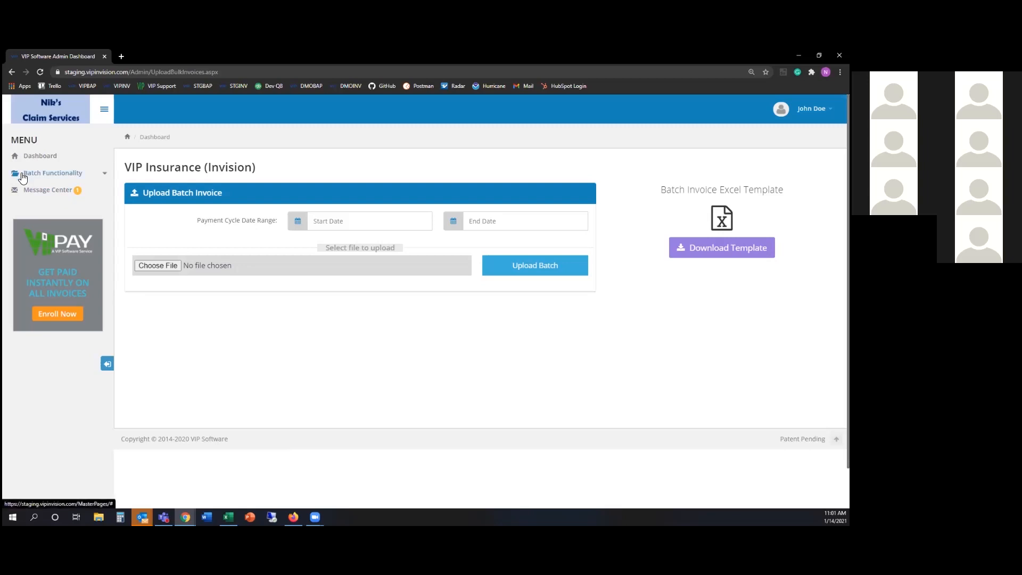
click(59, 173)
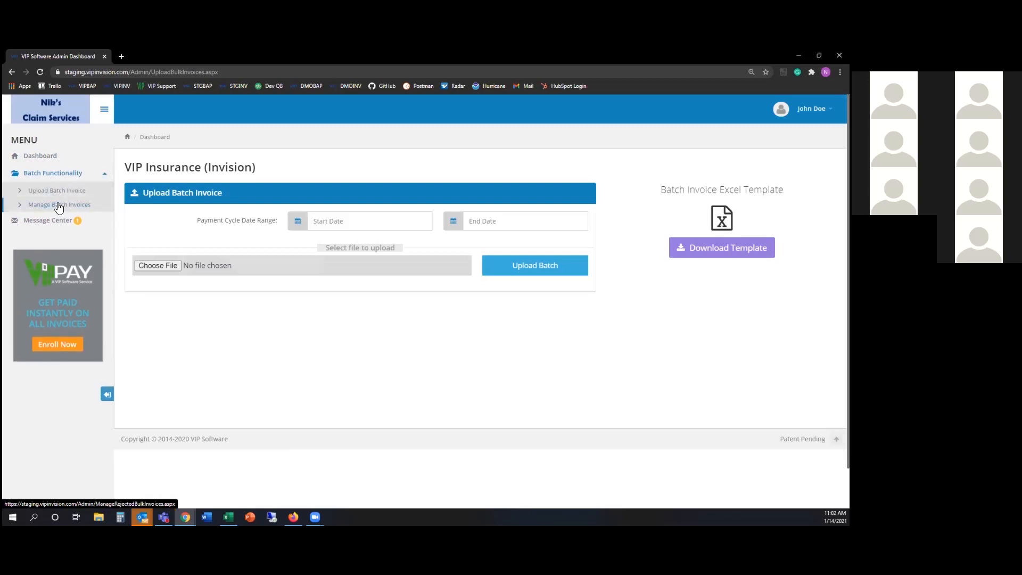
click(58, 205)
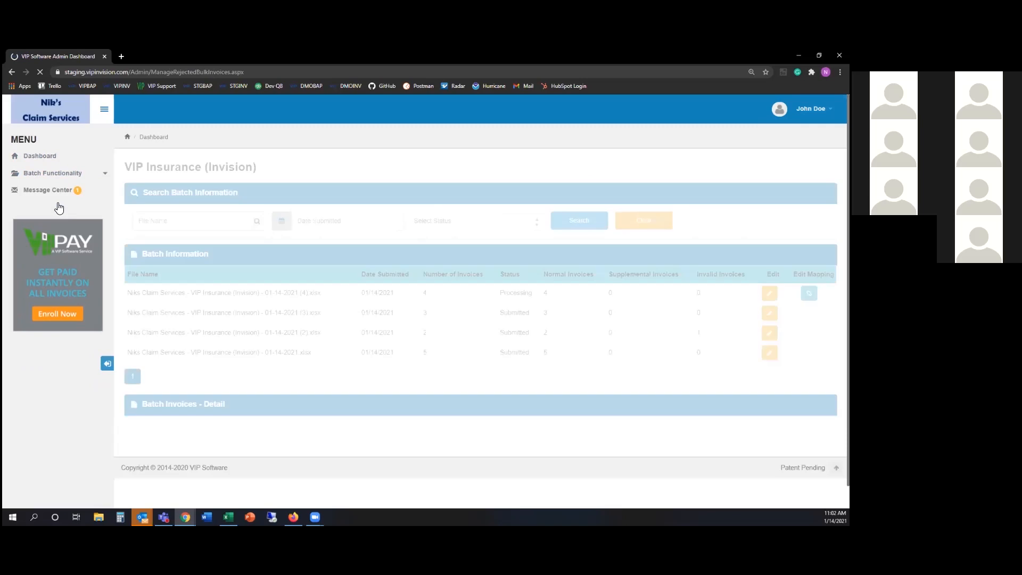
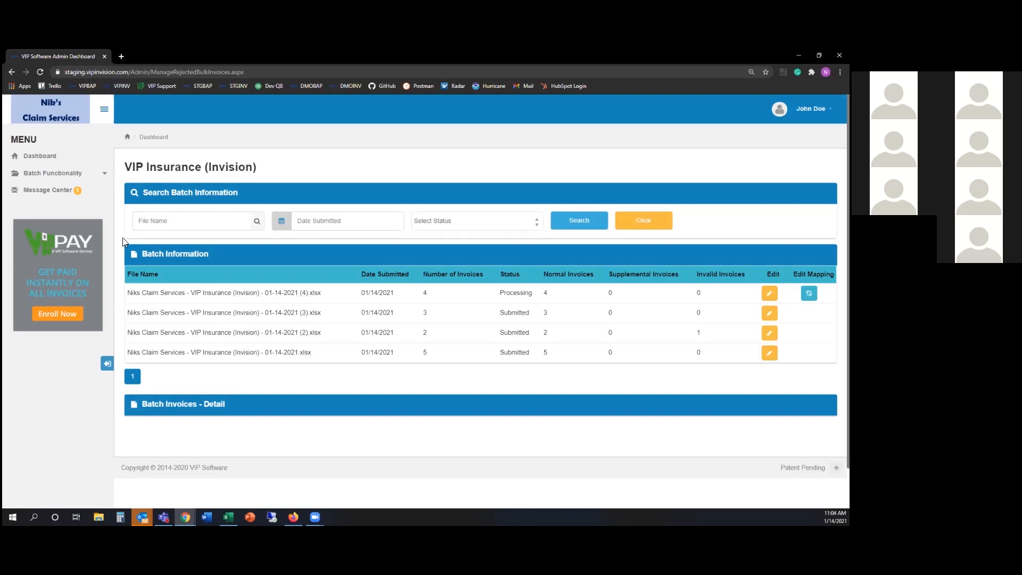
Open Manage Batch Invoices and list the first batch's invoices, where NCS011–NCS013 are exceptions
click(53, 157)
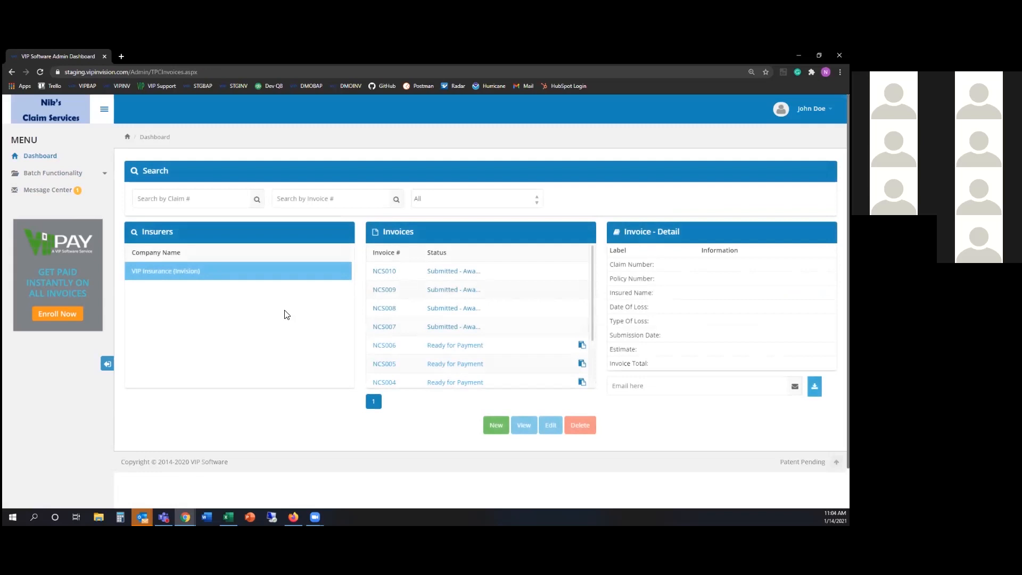
click(80, 173)
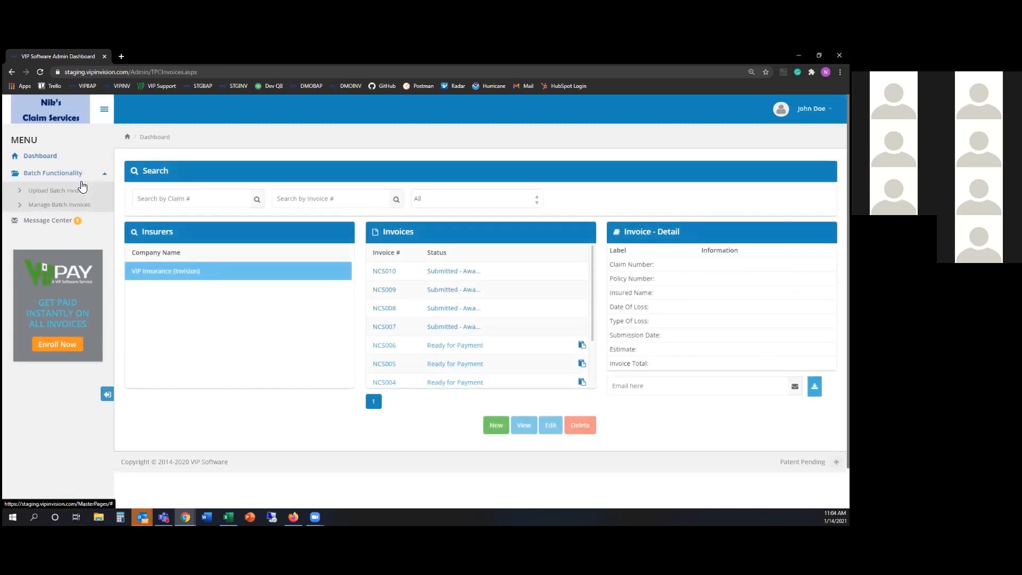
click(416, 280)
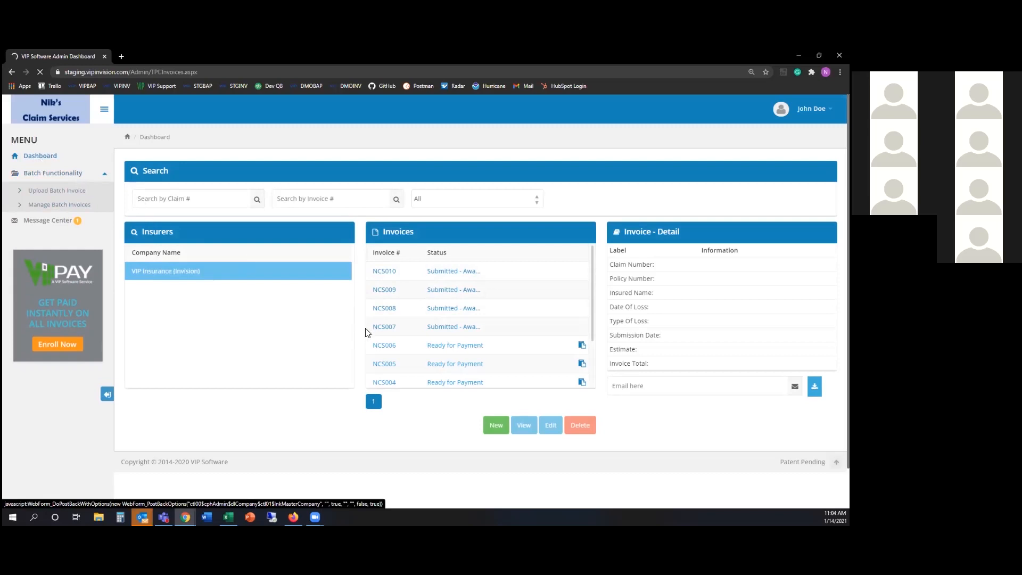
click(56, 173)
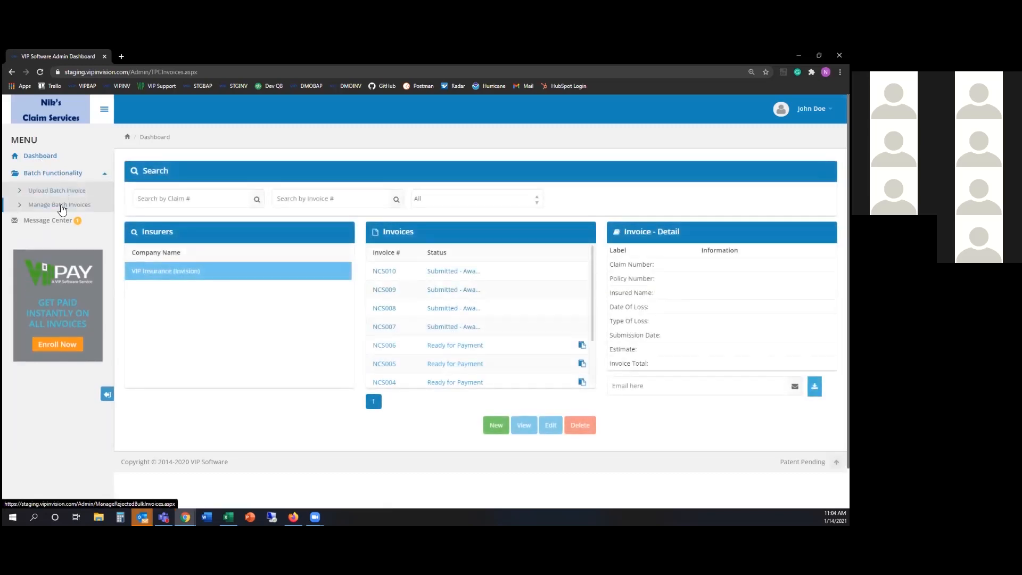
click(61, 206)
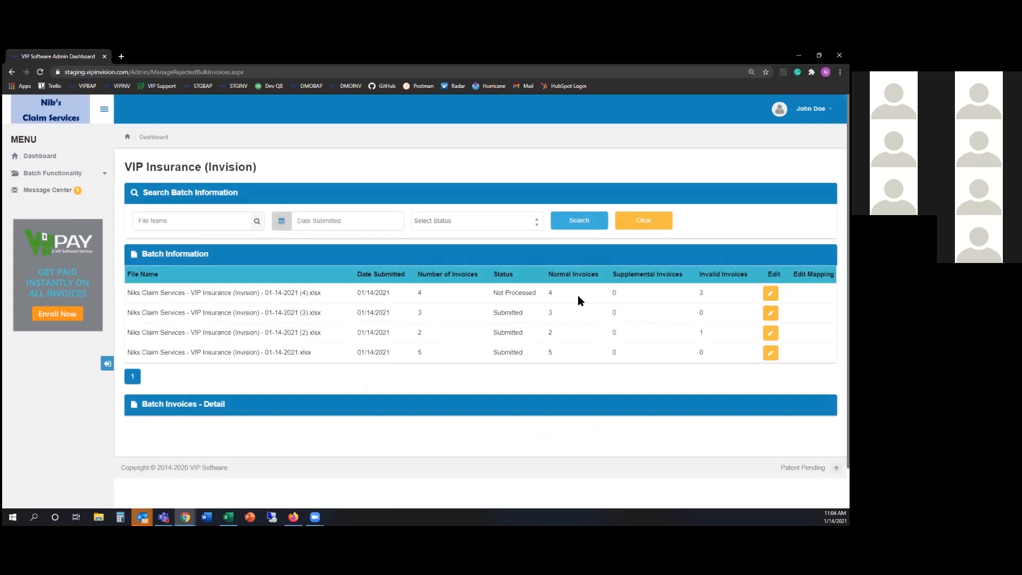
double_click(701, 293)
click(770, 293)
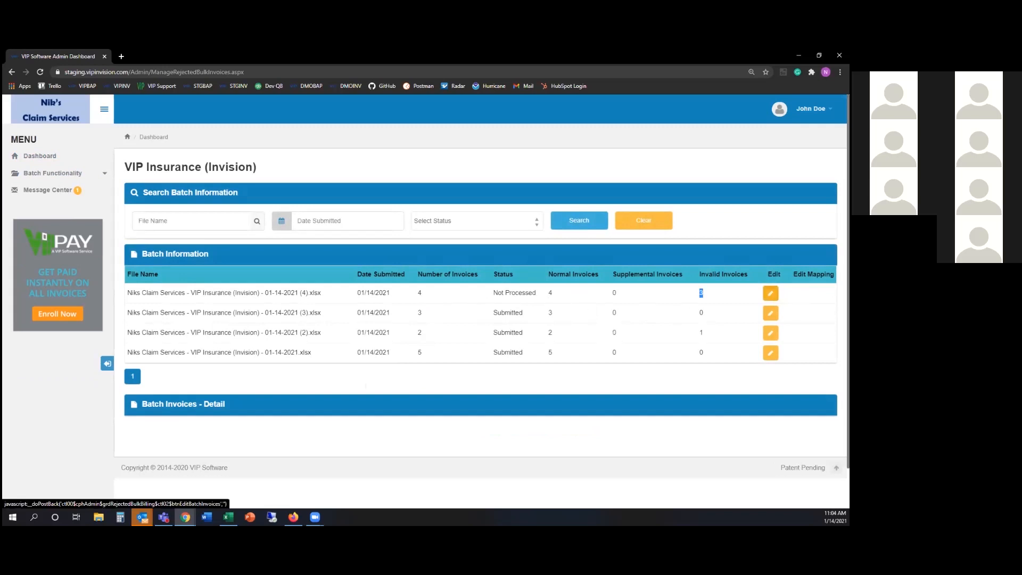
scroll(690, 357, down, 2)
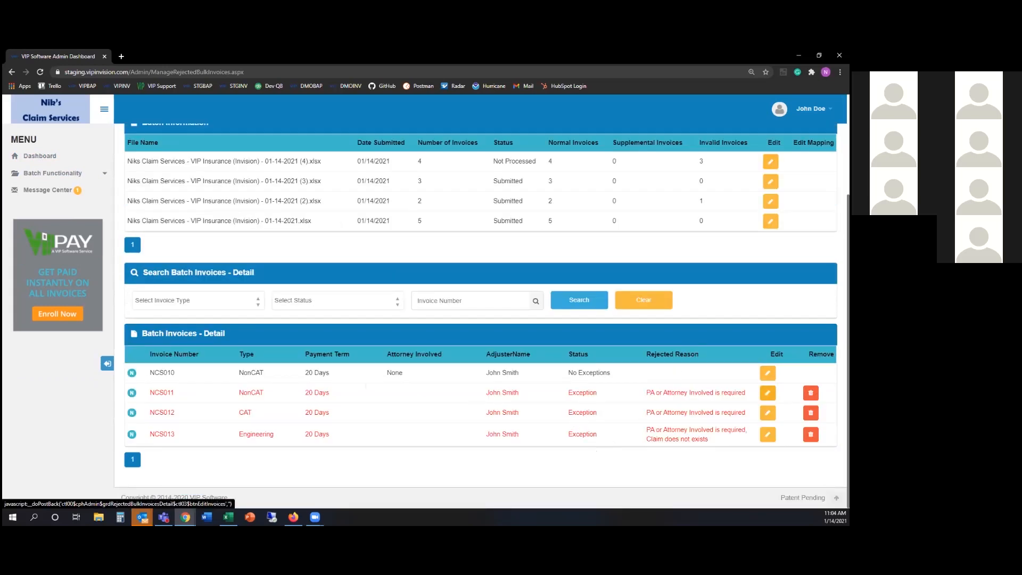
Set NCS011's Attorney Involved to None and update the invoice
click(767, 393)
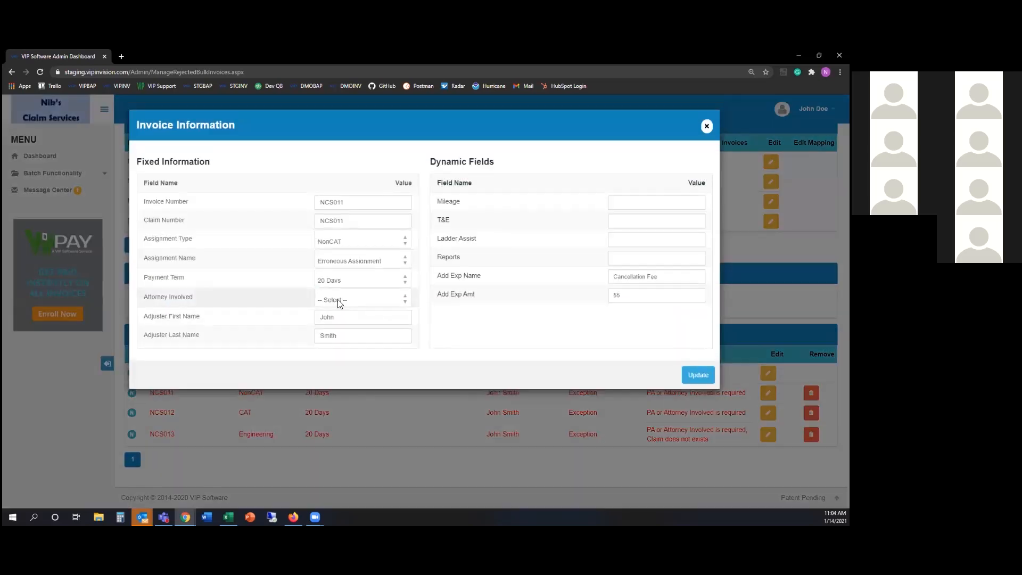
click(338, 300)
click(336, 340)
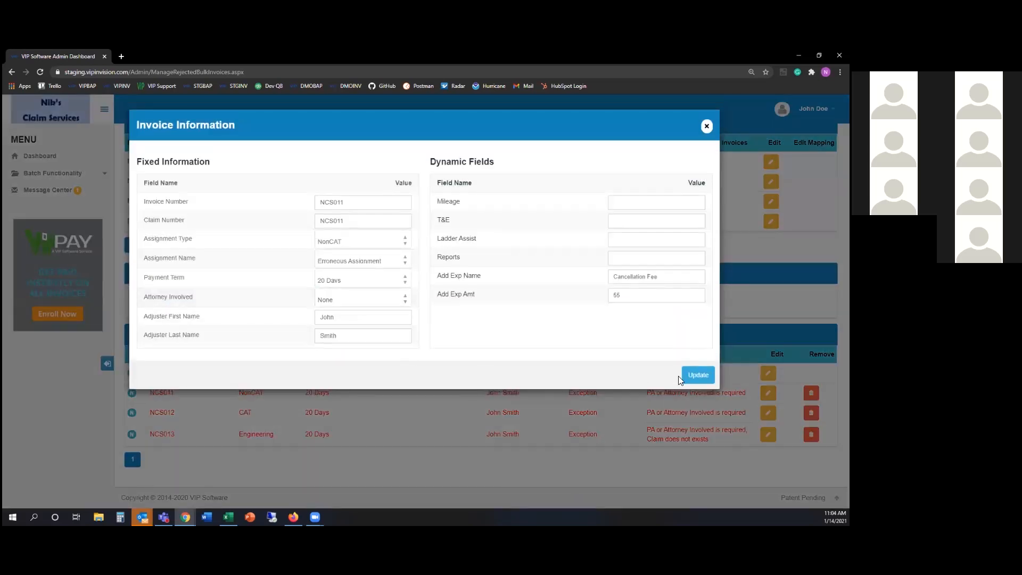
click(692, 375)
Set NCS012's Attorney Involved to Public Adjuster and update the invoice
click(768, 429)
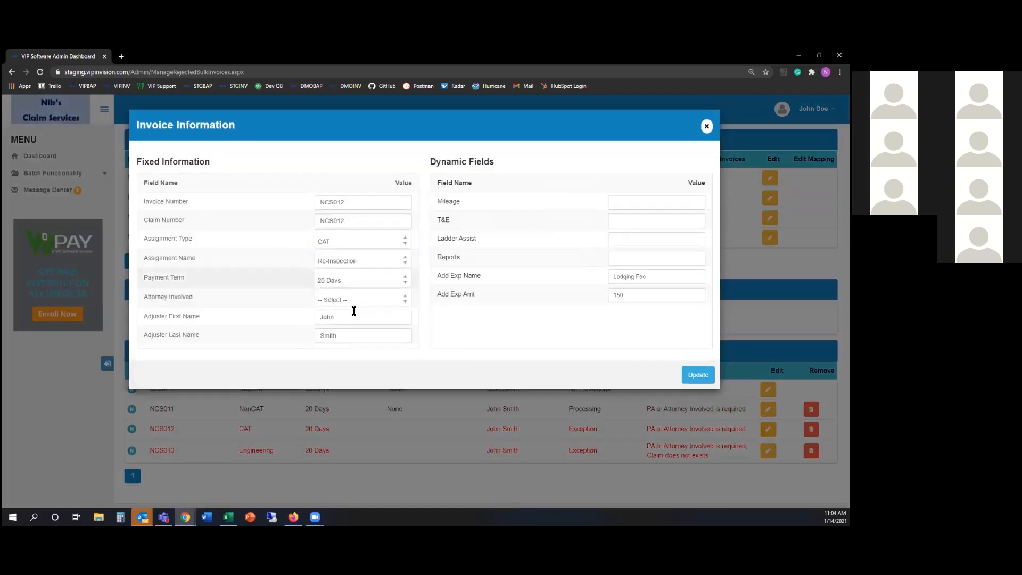
click(353, 303)
click(349, 320)
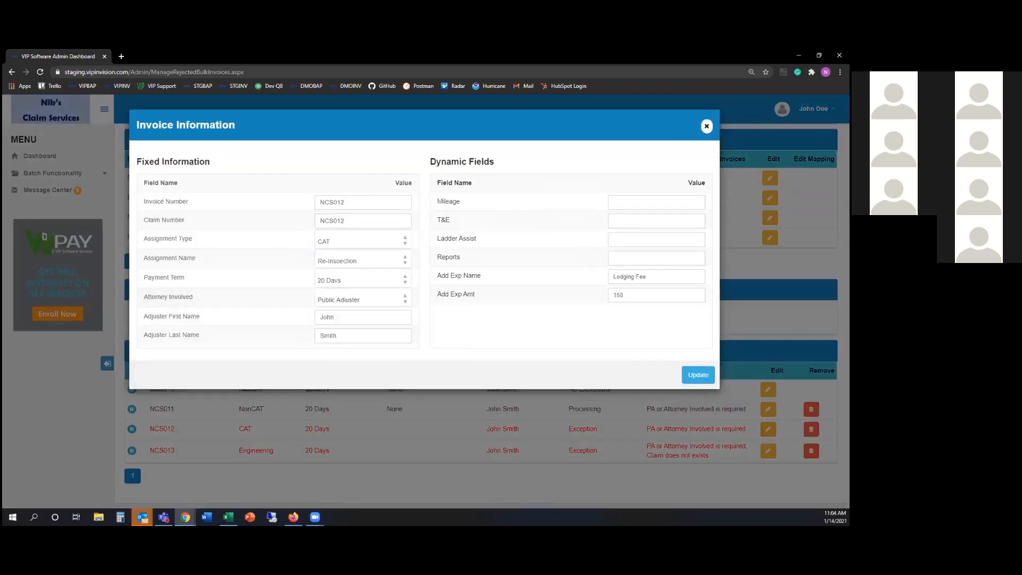
click(698, 375)
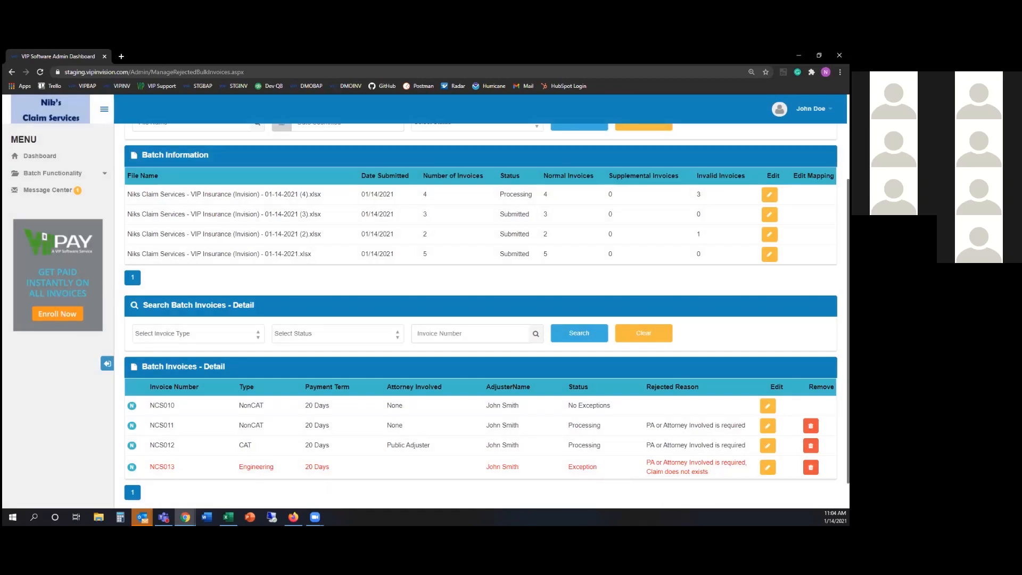
Review NCS013's invoice details unchanged, then request its removal from the batch
click(768, 467)
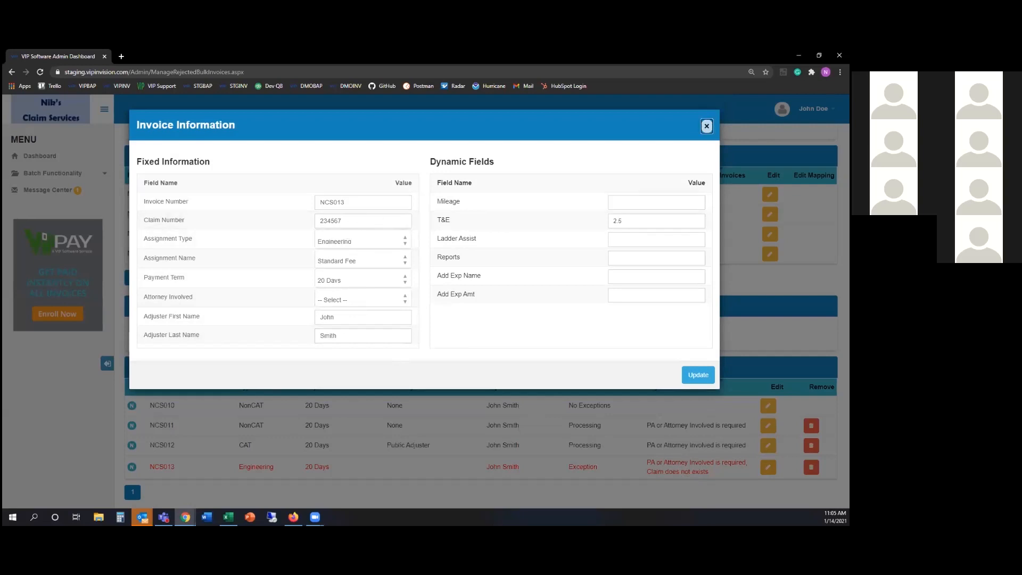
click(707, 126)
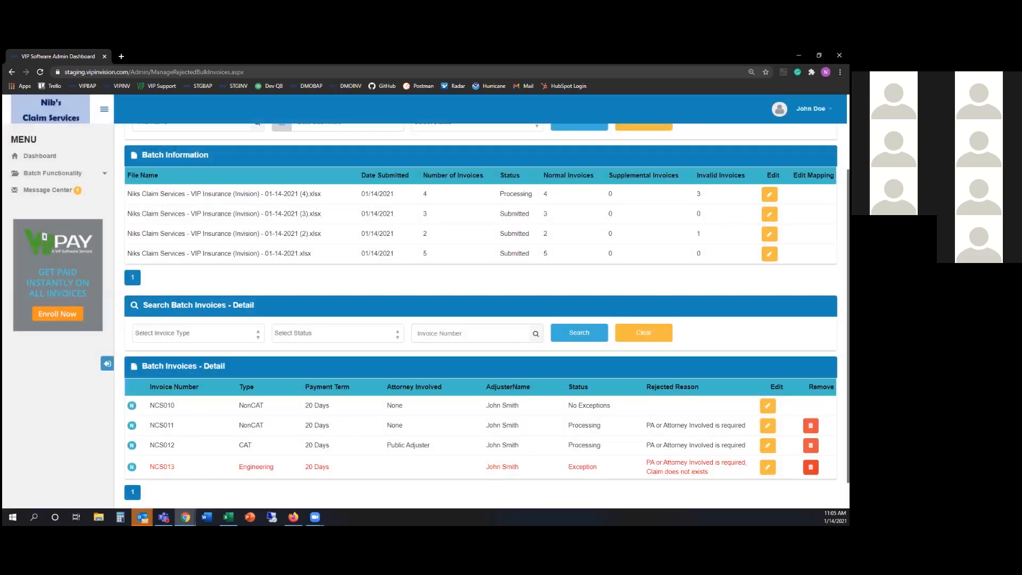
click(811, 467)
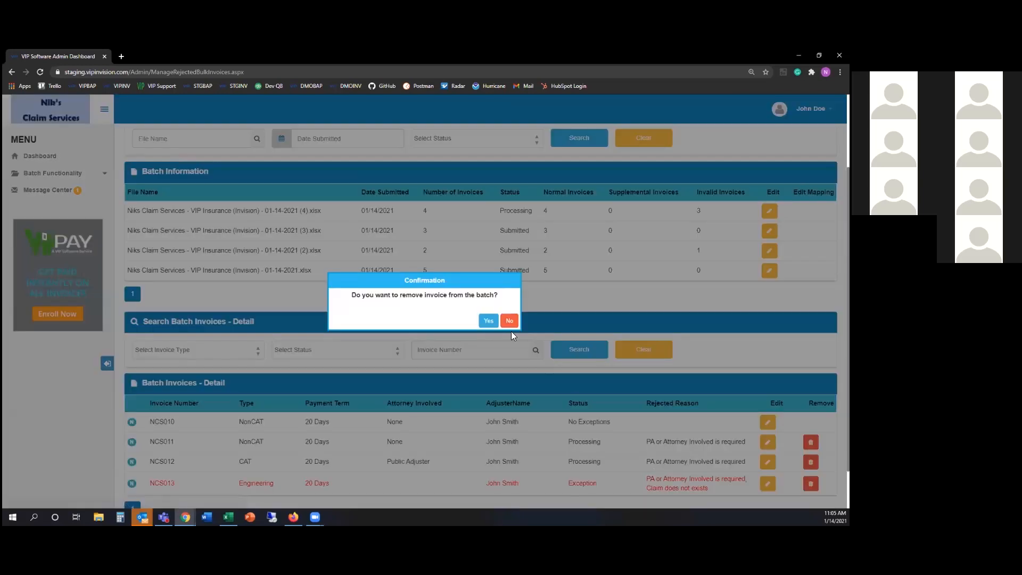
Confirm removing NCS013 and check that it now shows Removed
click(485, 321)
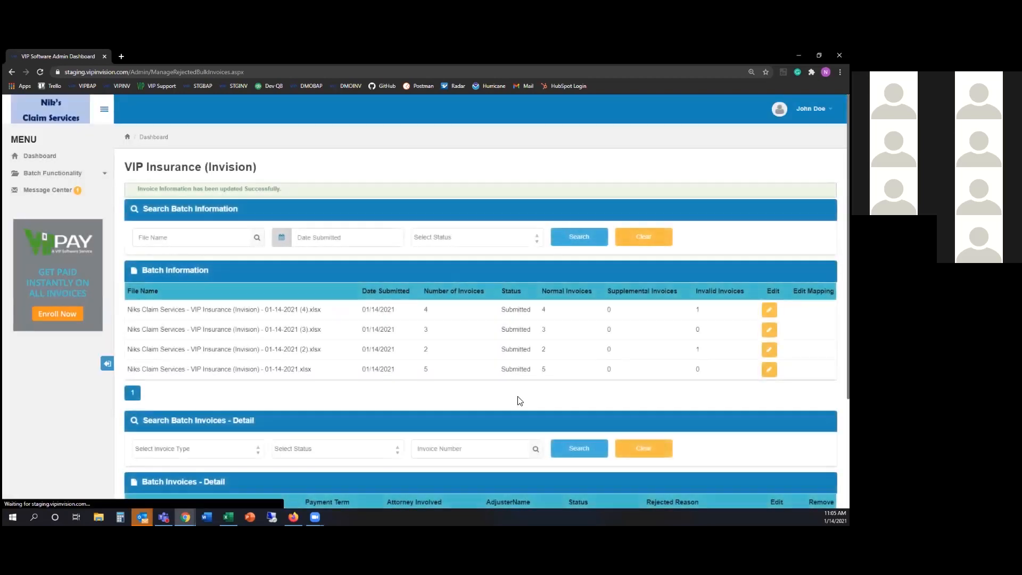
scroll(551, 482, down, 1)
scroll(618, 479, down, 2)
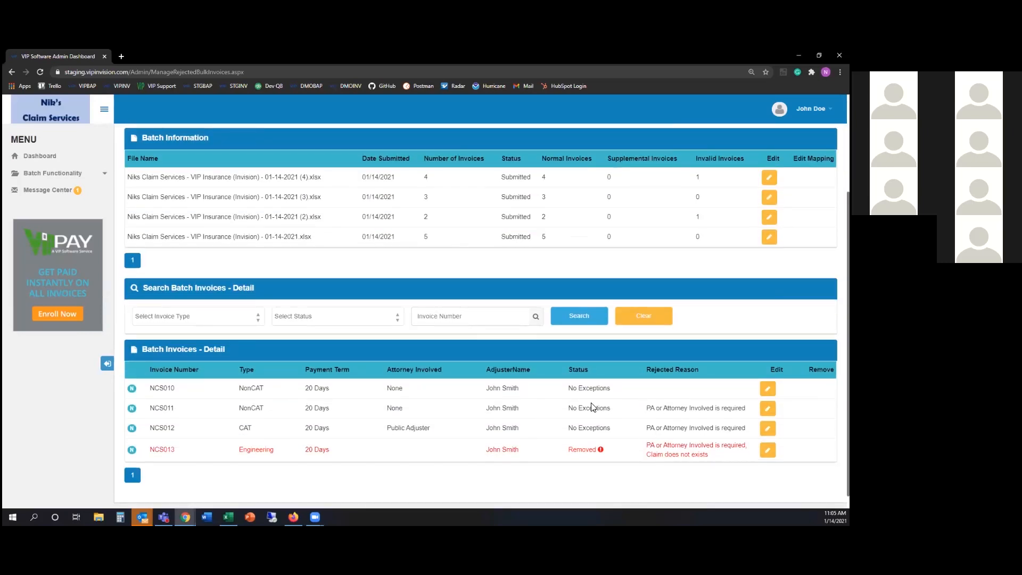
drag(569, 450, 605, 453)
Open invoice NCS010 from the dashboard
scroll(111, 479, up, 3)
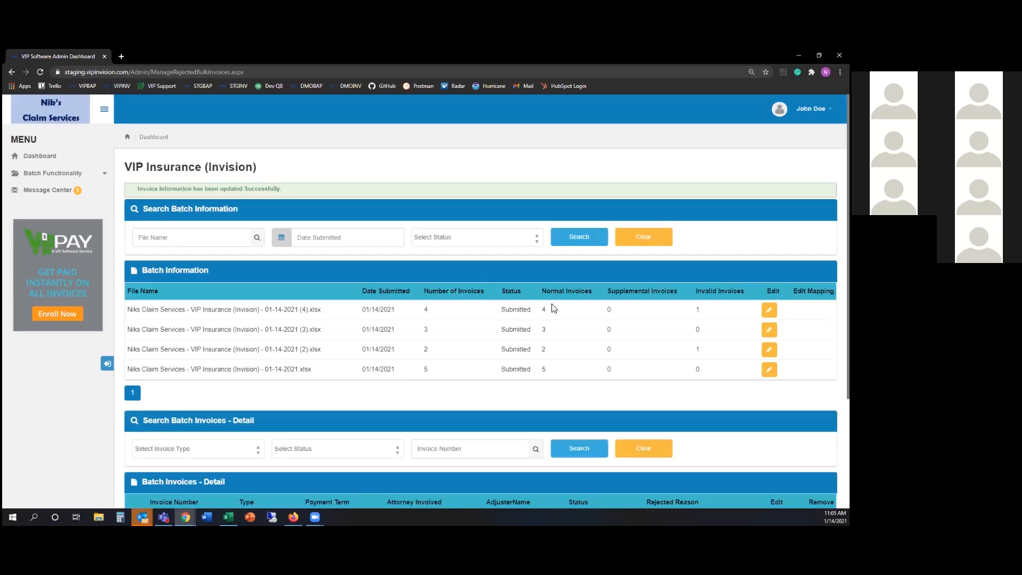
click(49, 157)
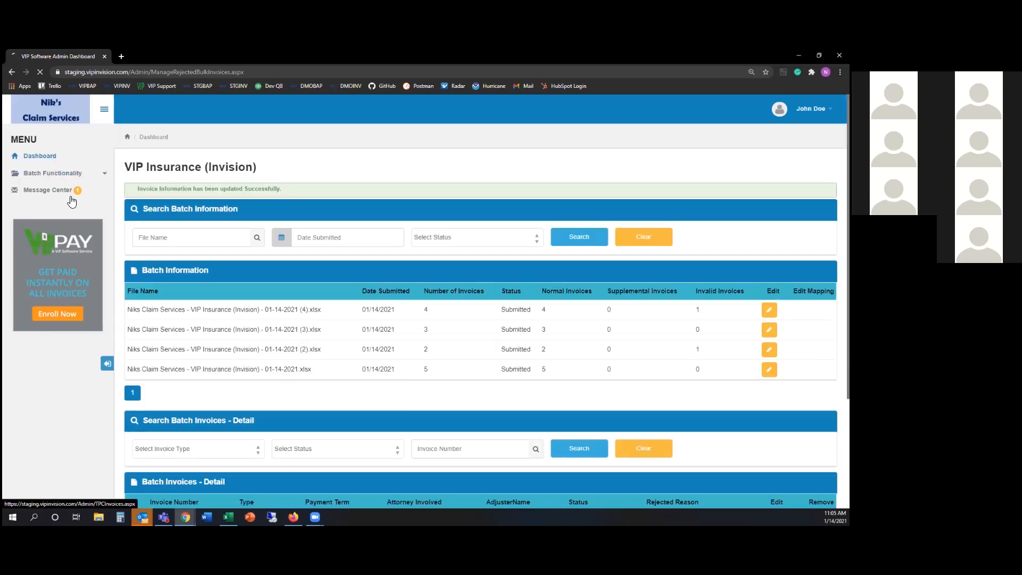
click(418, 310)
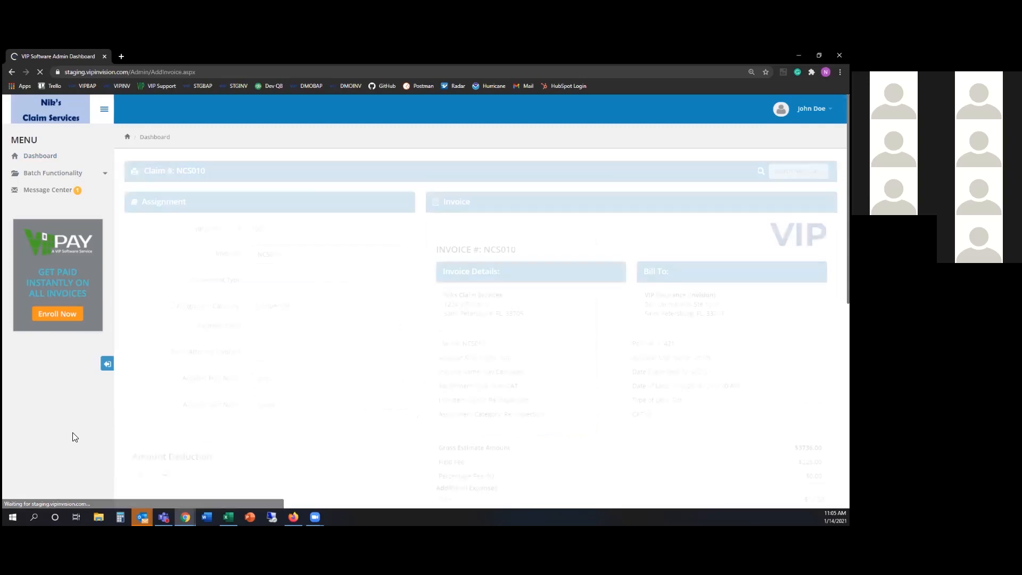
Check invoice NCS010's $237.50 total, then go back to the dashboard invoice list
scroll(171, 342, down, 3)
scroll(172, 342, down, 2)
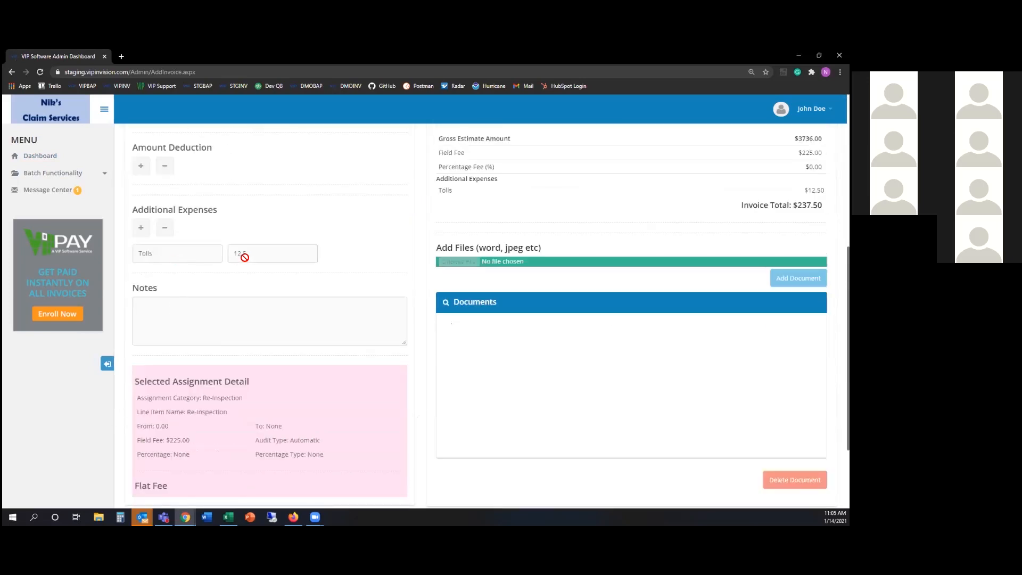
drag(798, 206, 823, 206)
click(55, 161)
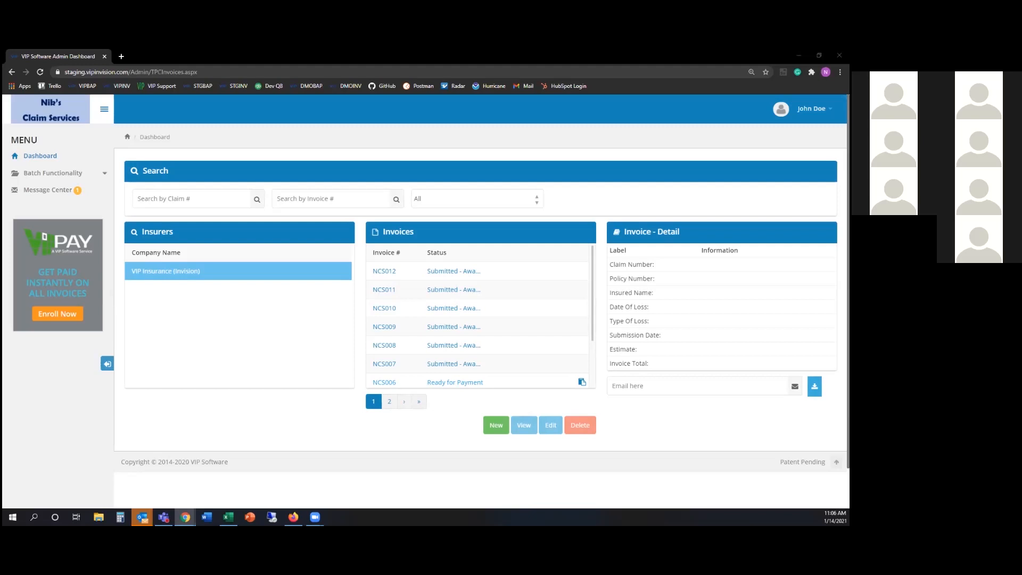
Check the not-paid batches in VIP BAP, then list Invision's four submitted 01/14/2021 batches
key(alt+Tab)
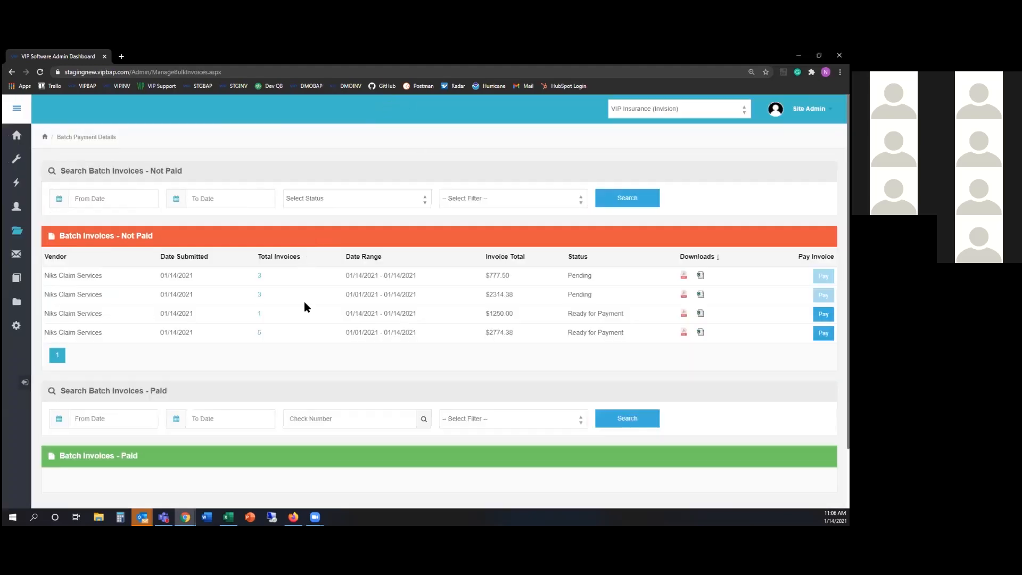
click(15, 116)
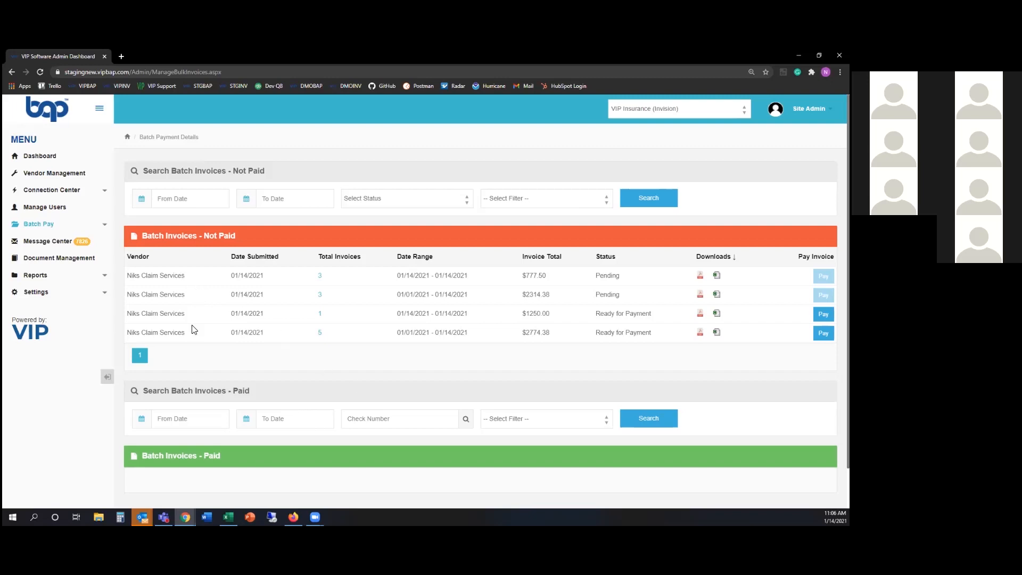
drag(159, 57, 216, 404)
click(80, 173)
click(63, 205)
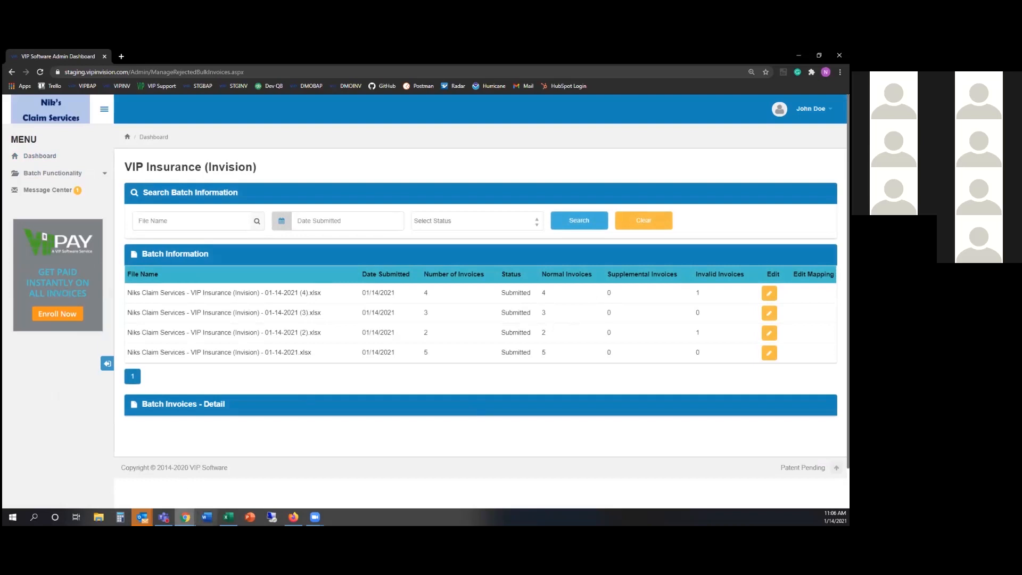
Restore the VIP BAP Batch Payment window and maximize it
mouse_move(185, 516)
click(234, 471)
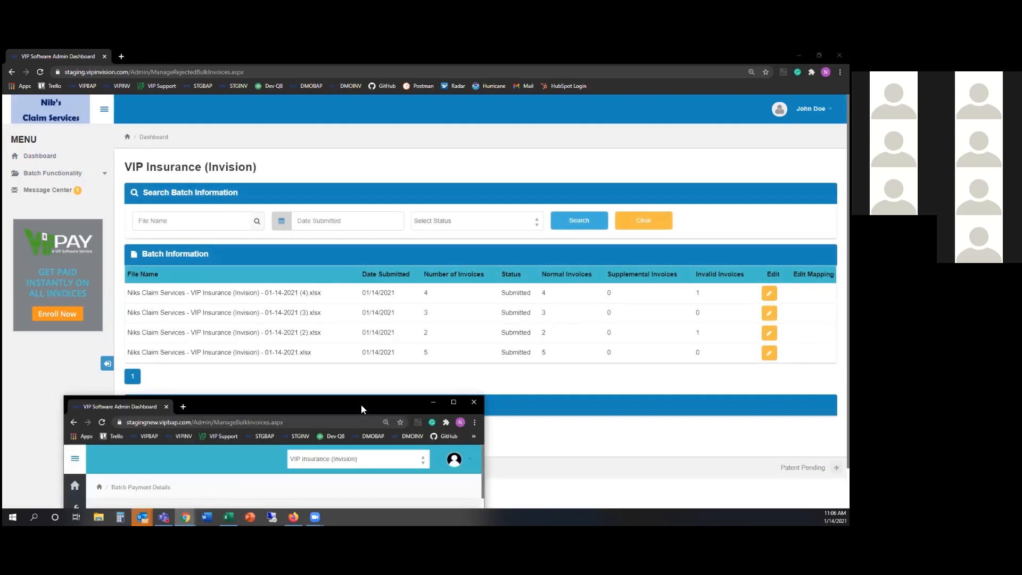
double_click(361, 405)
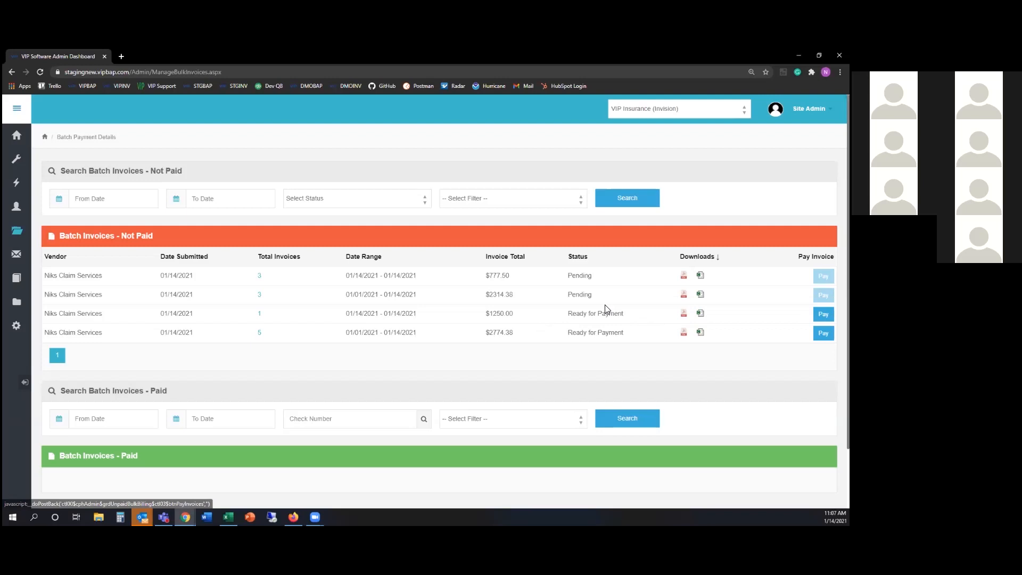
Mark the $1250.00 batch paid by check 11421, dated 01/14/2021, for $2774.38
drag(563, 299, 627, 317)
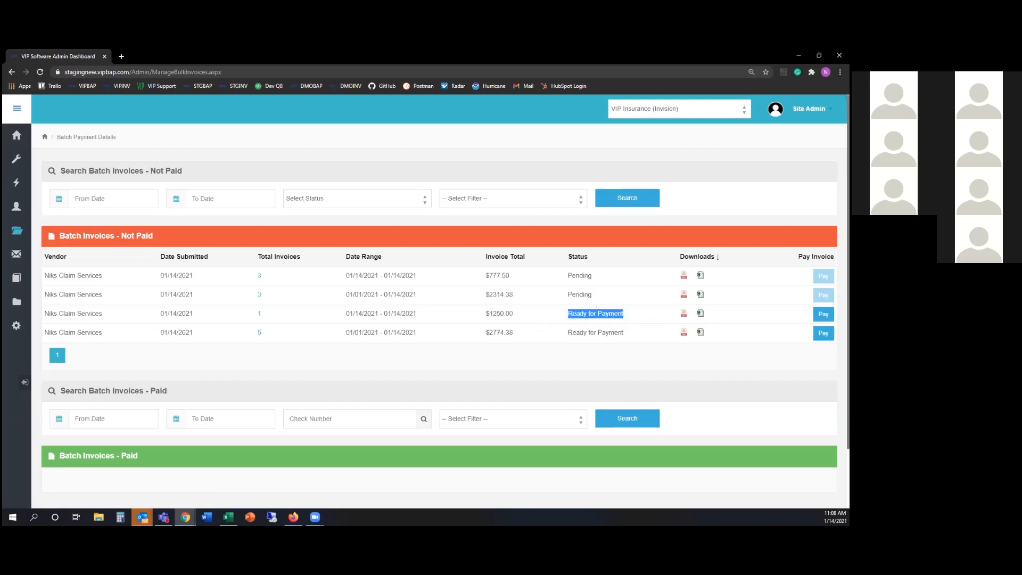
click(824, 315)
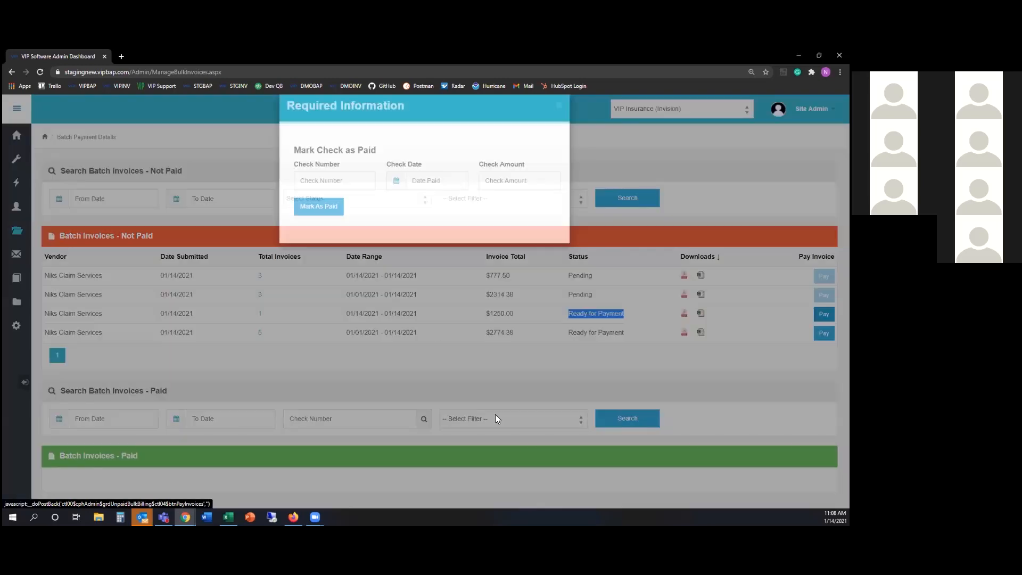
click(345, 202)
text(11)
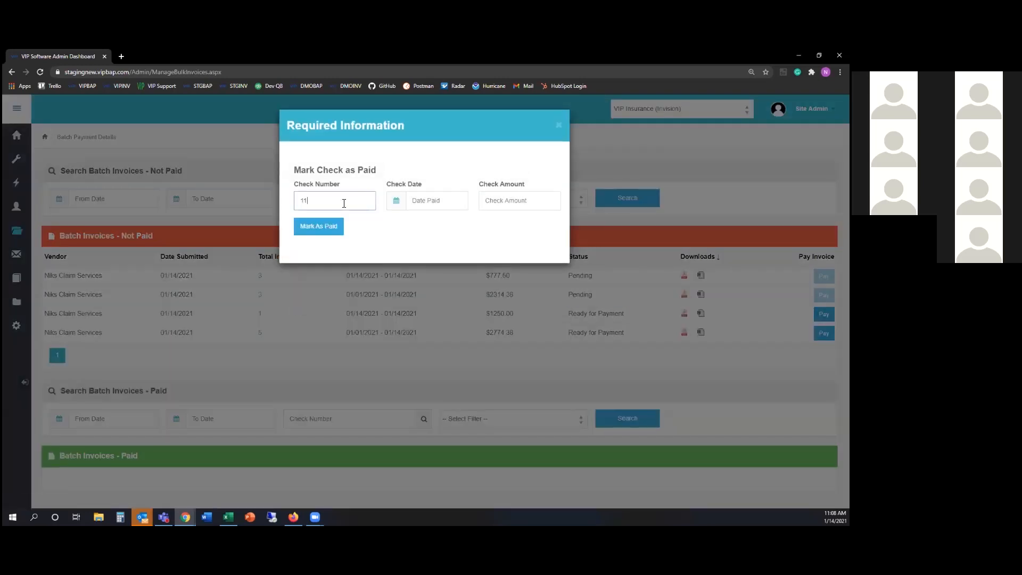
text(421)
click(428, 200)
click(508, 201)
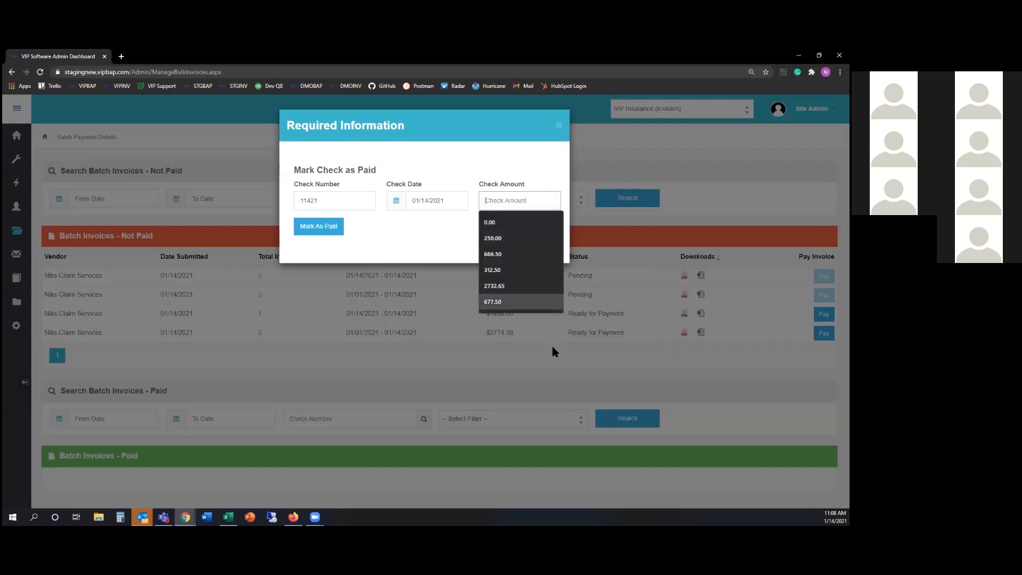
text(27)
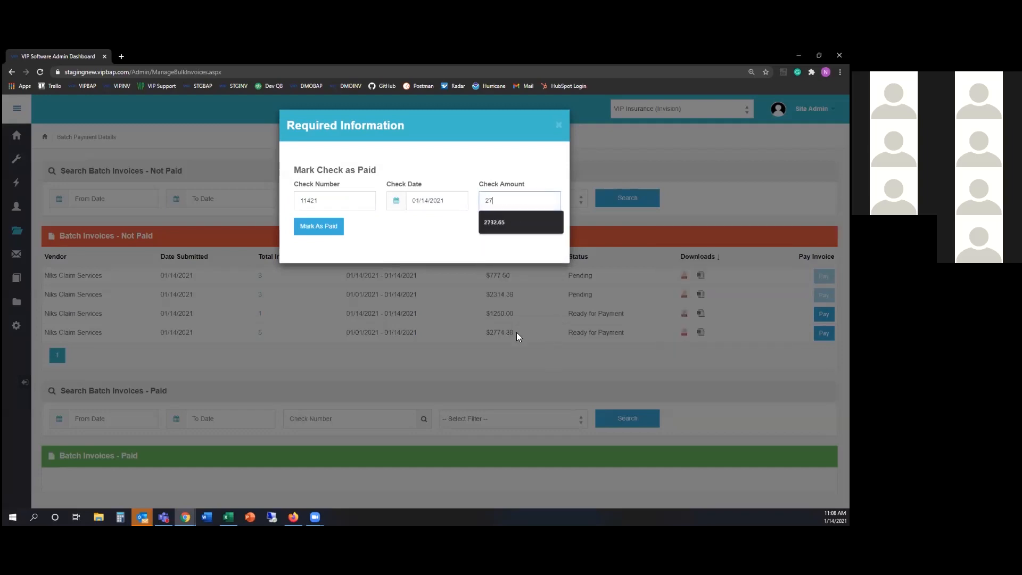
text(74.38)
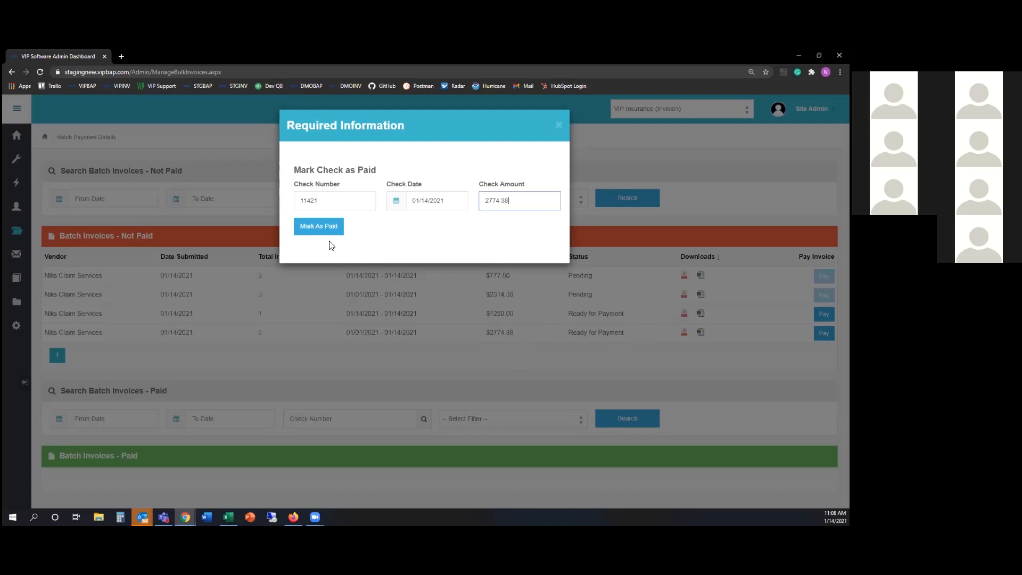
click(347, 237)
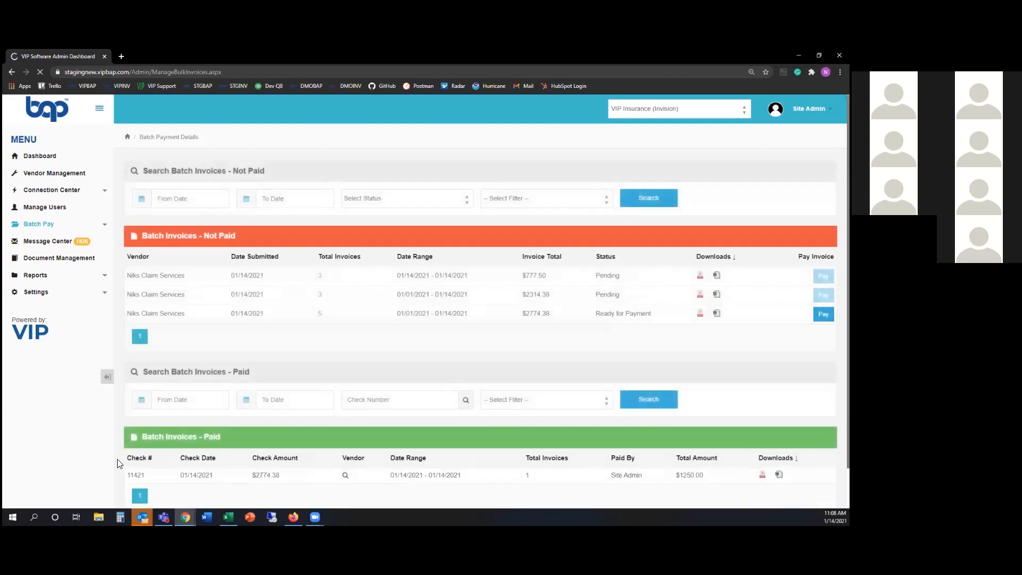
Check the paid batches list, then bring up the Invision dashboard
drag(145, 437, 256, 443)
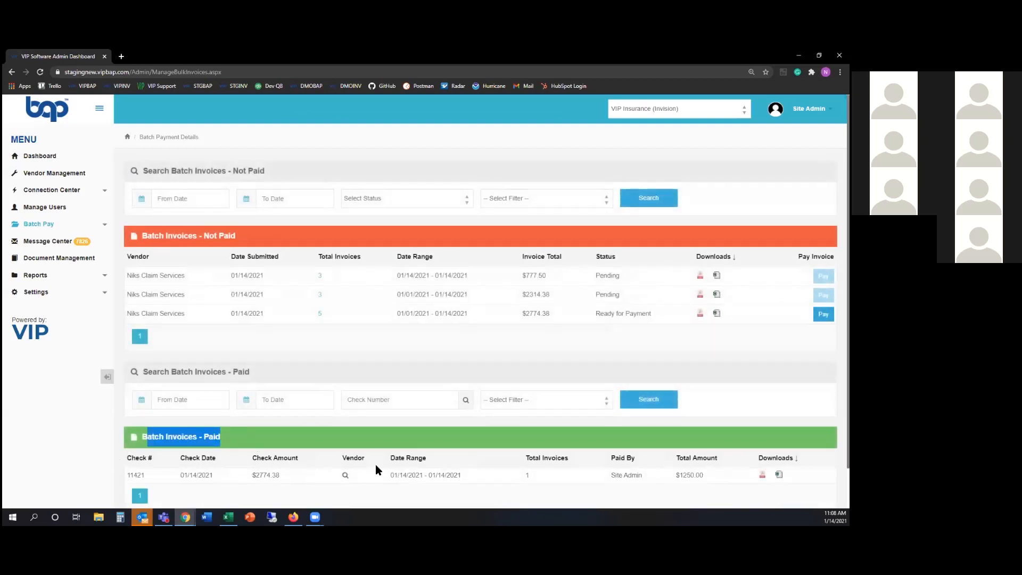
click(798, 56)
click(41, 155)
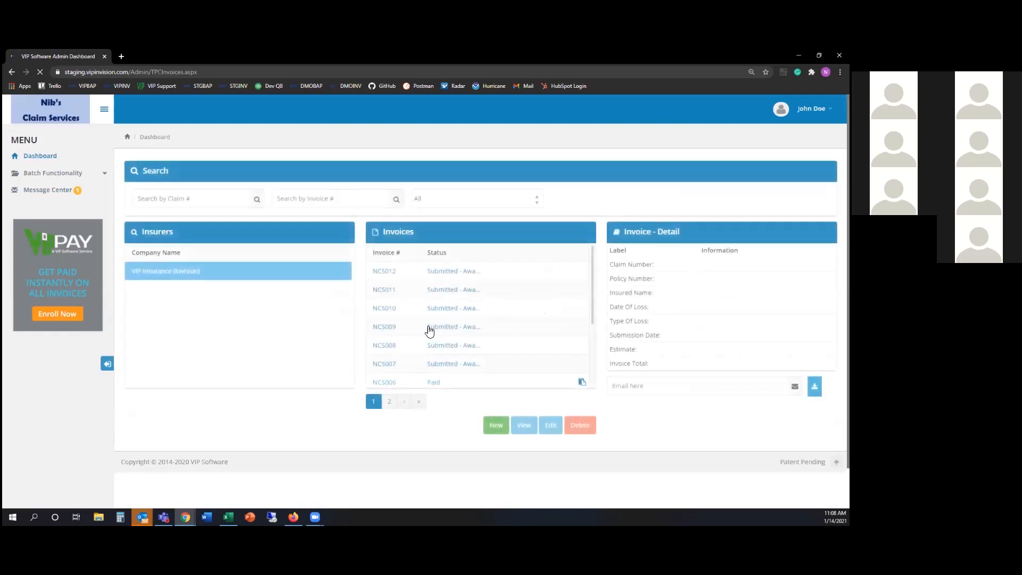
Confirm invoice NCS006 now shows Paid on the Invision dashboard
scroll(426, 371, down, 1)
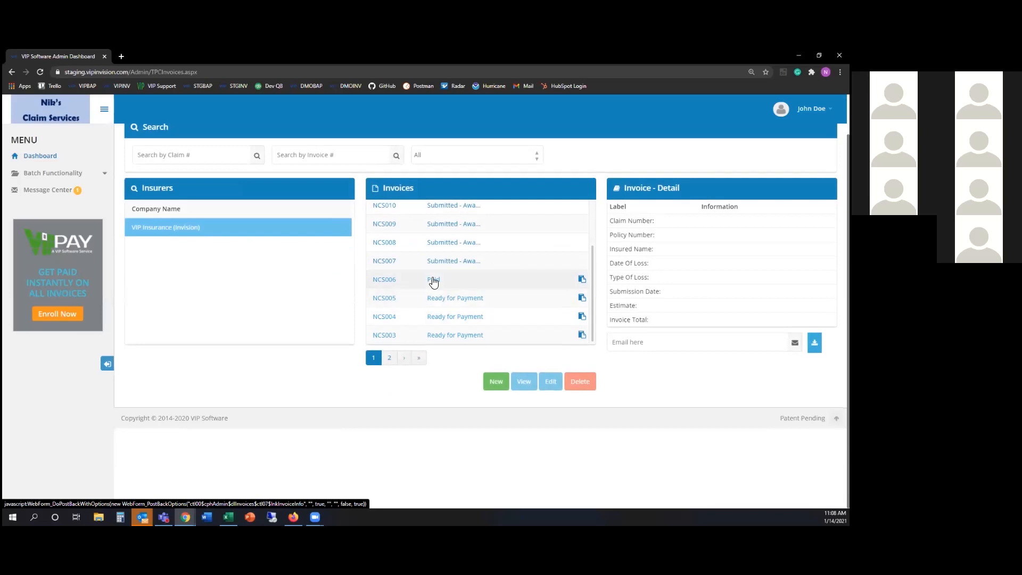
click(434, 287)
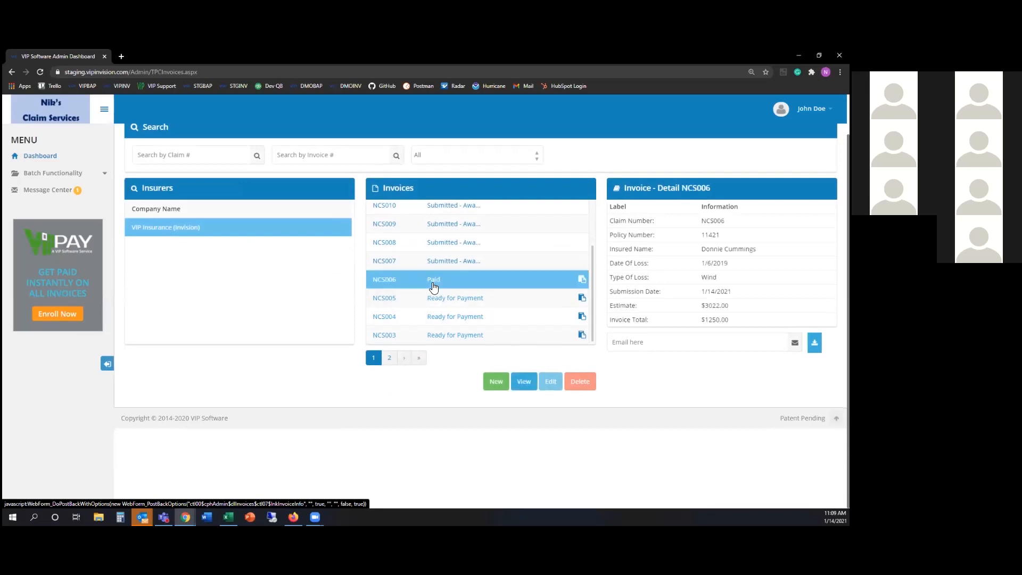
scroll(423, 328, up, 1)
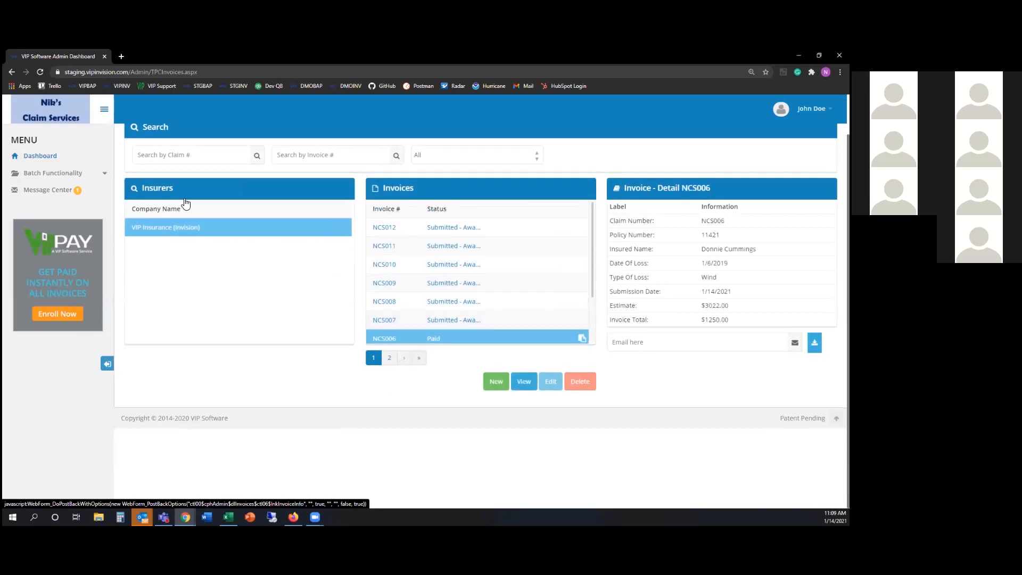
Minimize Invision and bring back the VIP BAP Batch Payment Details page
click(798, 55)
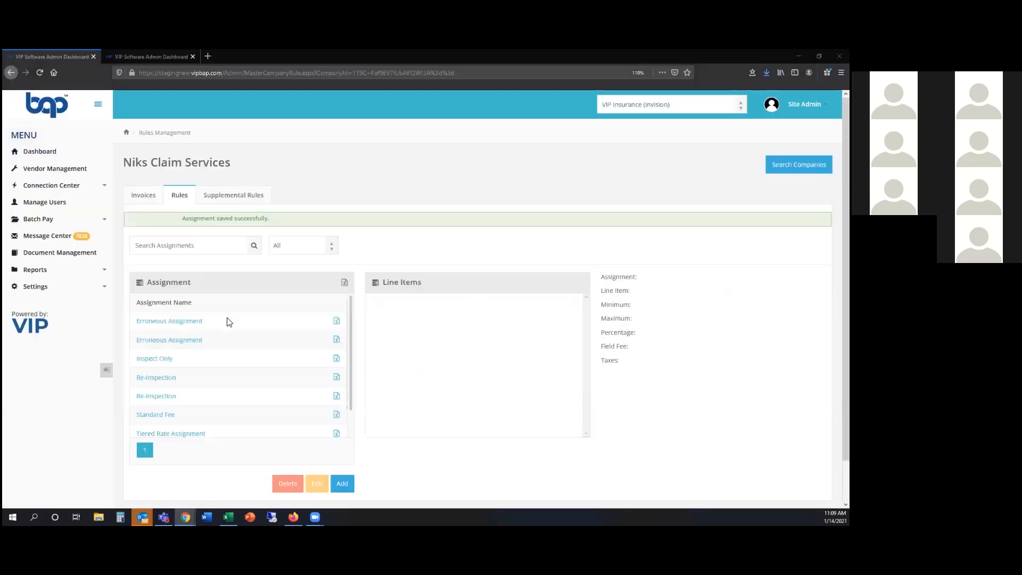
click(57, 169)
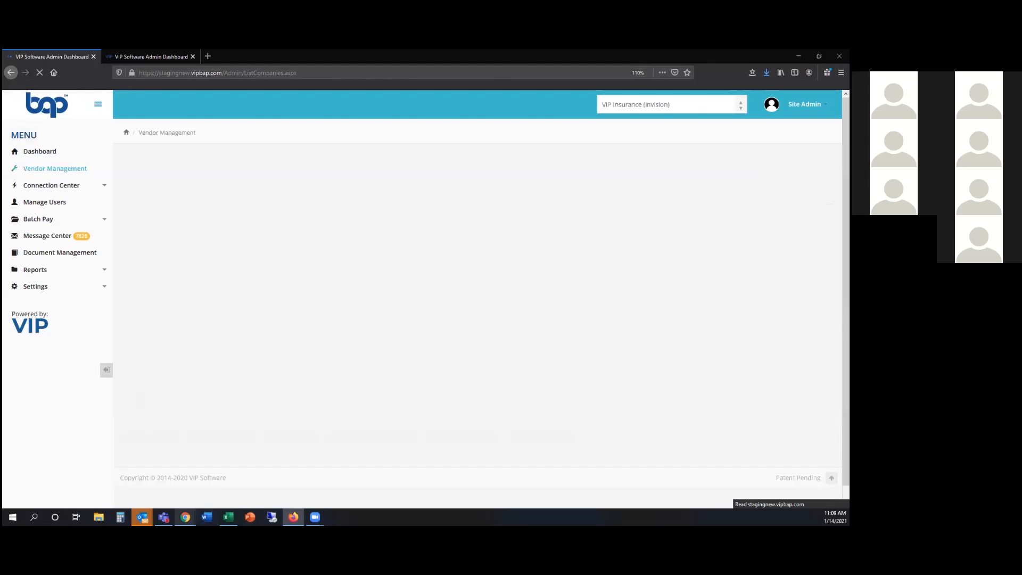
mouse_move(185, 517)
click(211, 489)
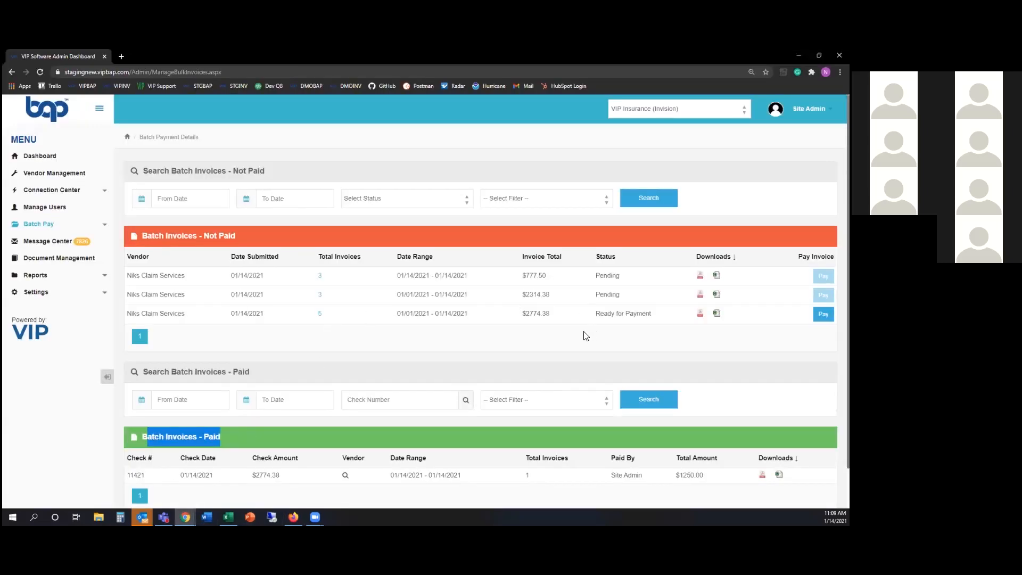
click(361, 353)
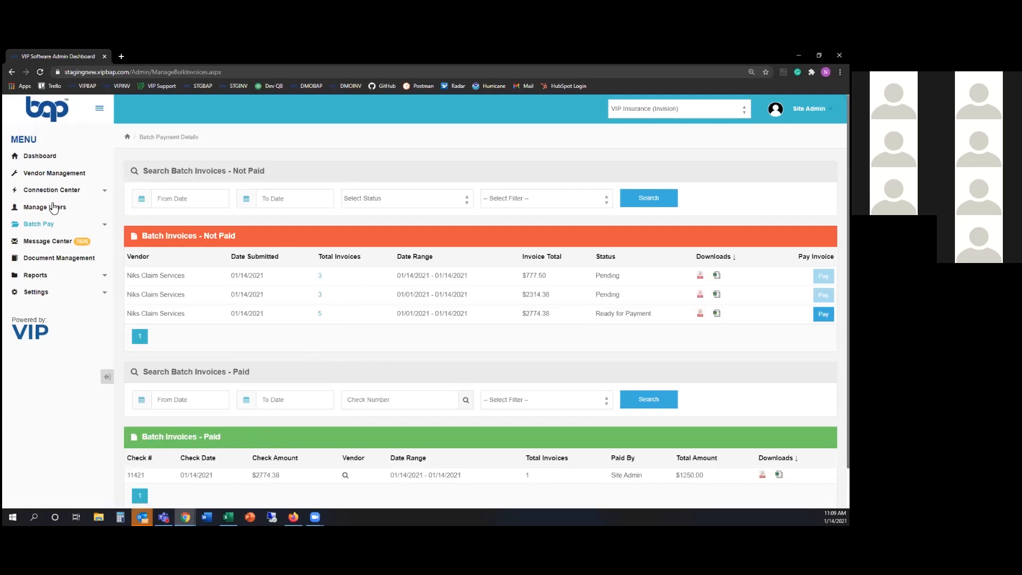
Open Niks Claim Services' invoices and set NCS012 to Ready for Payment
click(61, 177)
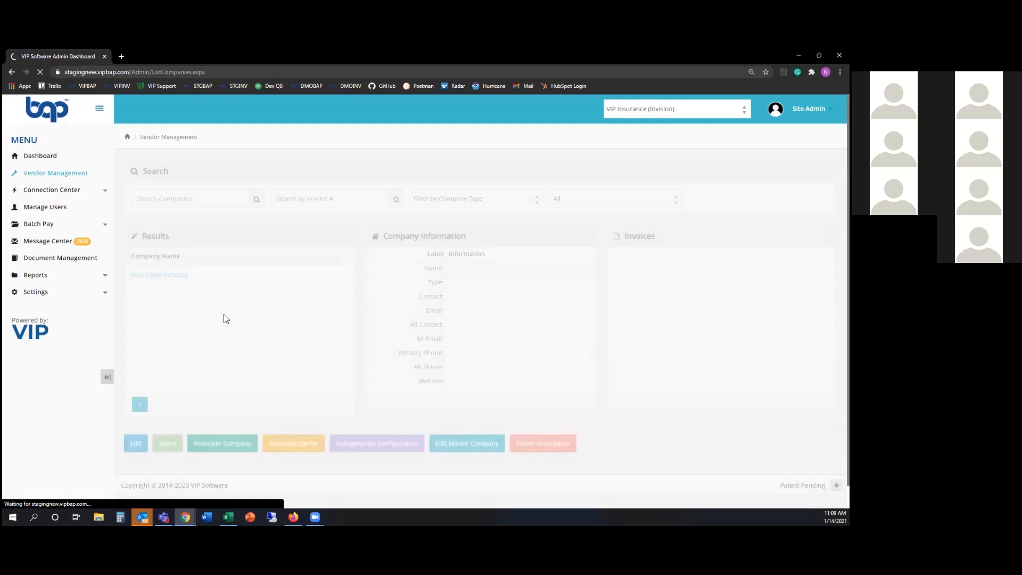
click(154, 276)
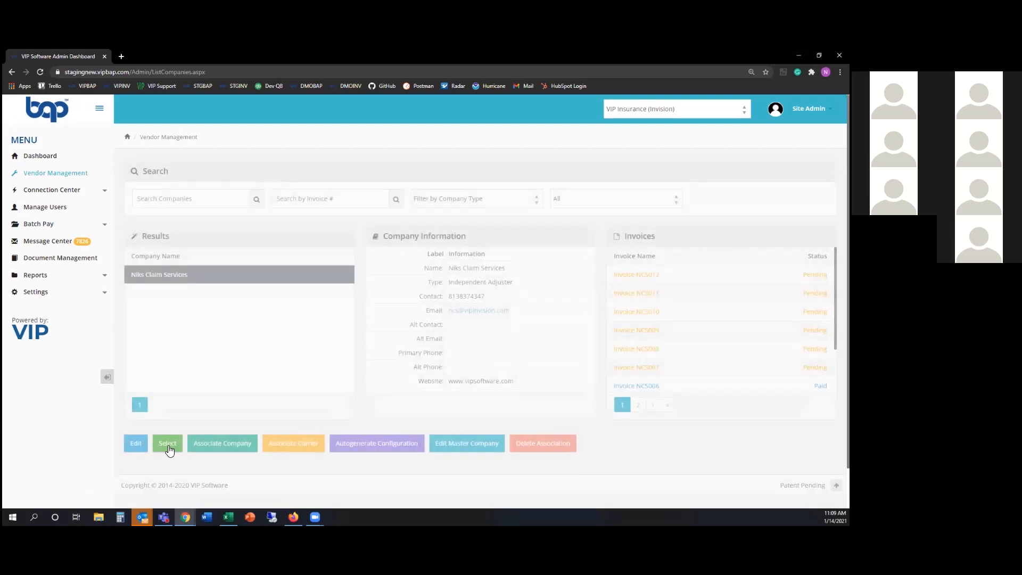
click(135, 443)
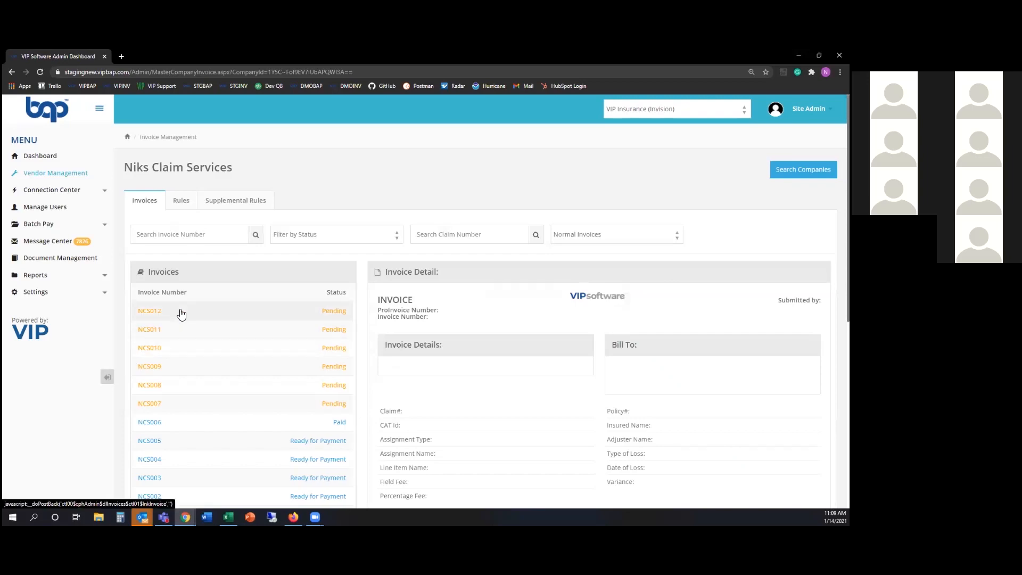
click(181, 314)
scroll(194, 457, down, 5)
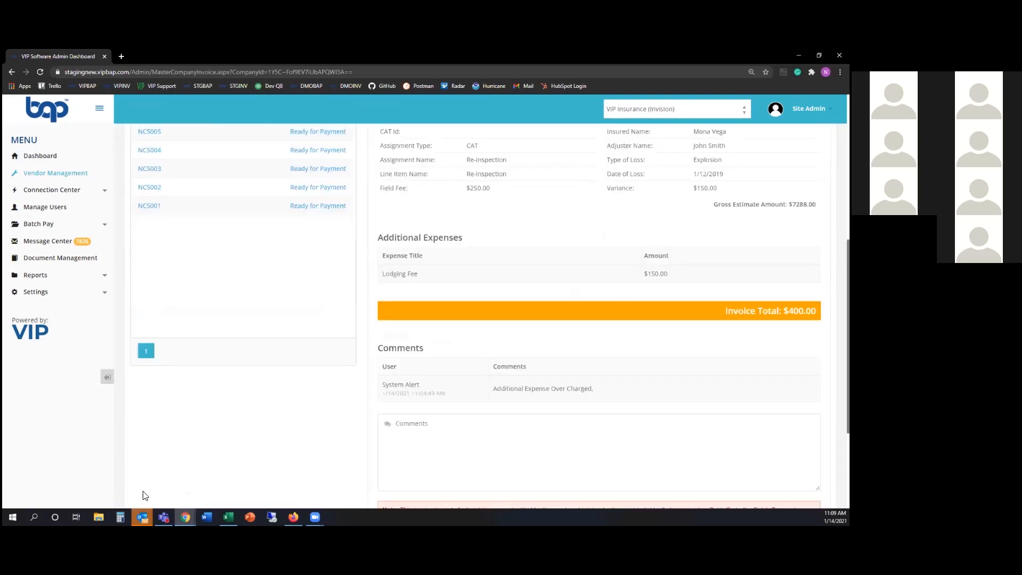
scroll(365, 476, down, 3)
click(466, 391)
click(479, 448)
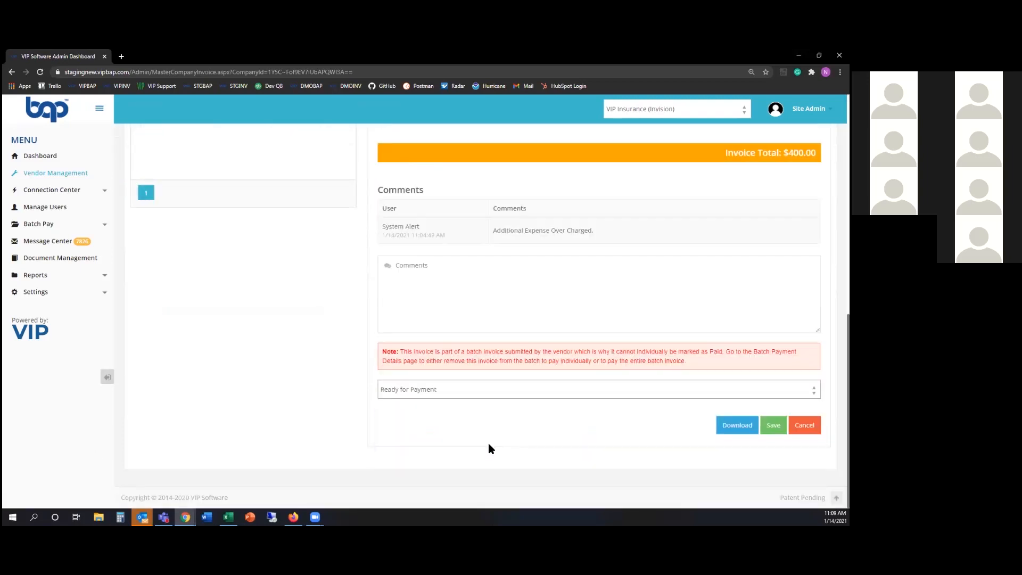
click(773, 425)
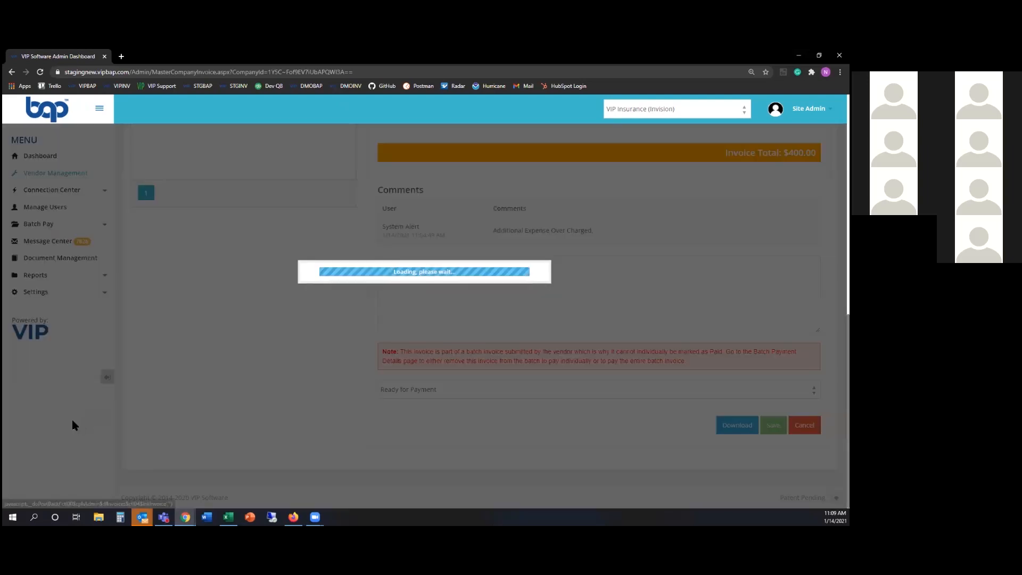
Set NCS011's status to Ready for Payment and save it
scroll(203, 262, up, 7)
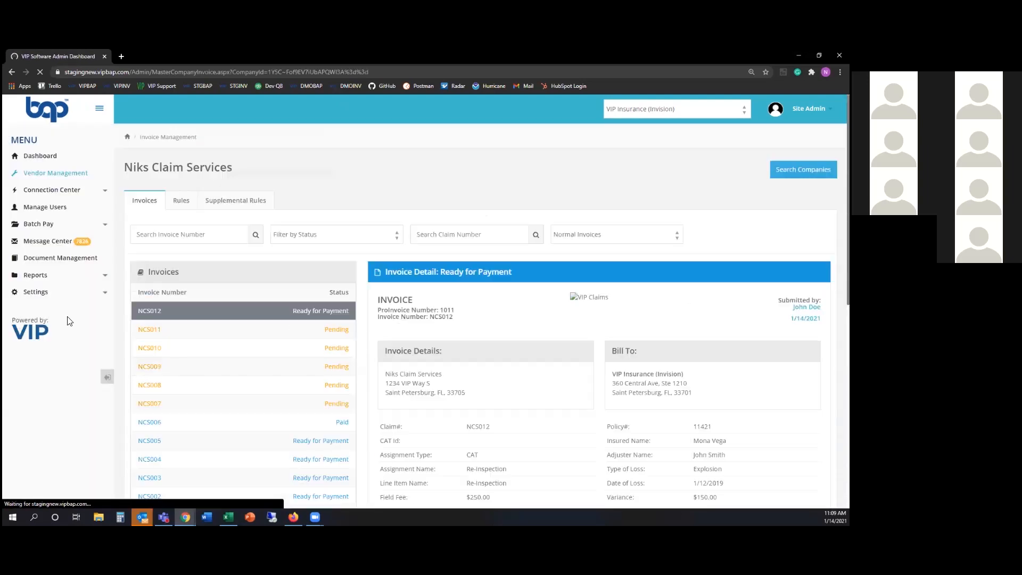
click(152, 336)
scroll(154, 455, down, 6)
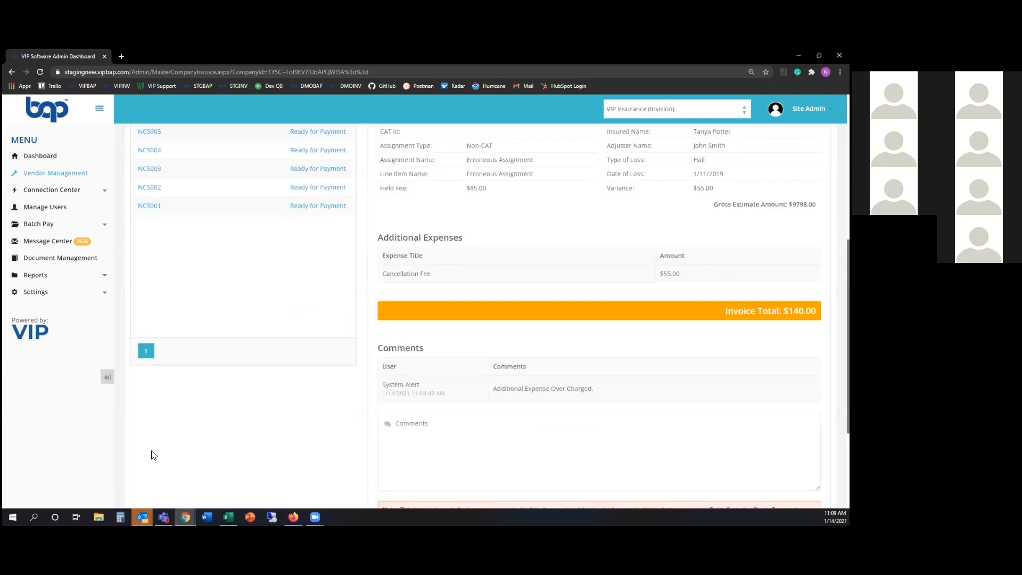
scroll(601, 482, down, 1)
click(545, 457)
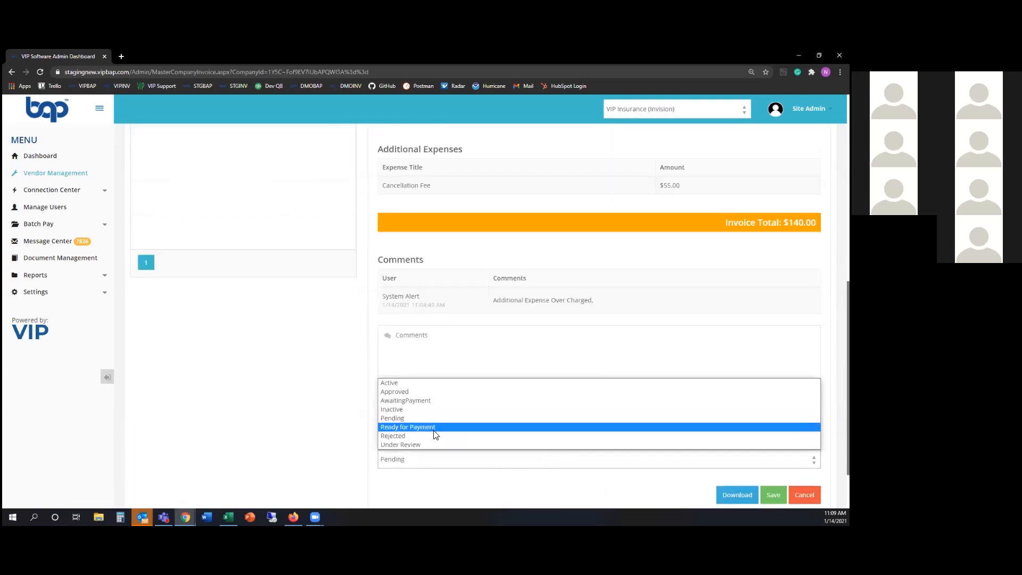
click(435, 428)
click(774, 495)
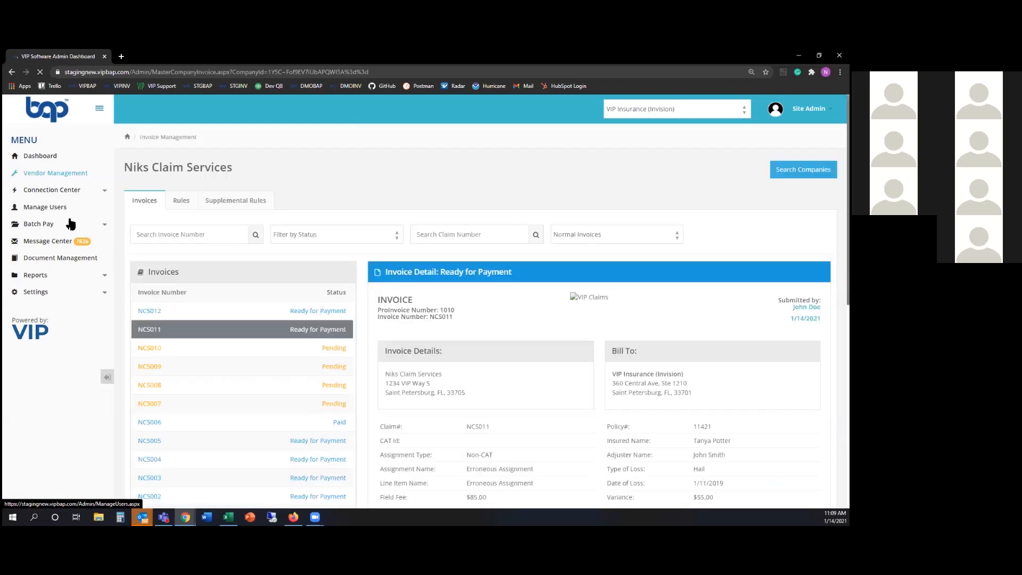
click(61, 225)
Open Batch Payment Details, showing the $2774.38 batch Ready for Payment and two Pending batches
click(55, 256)
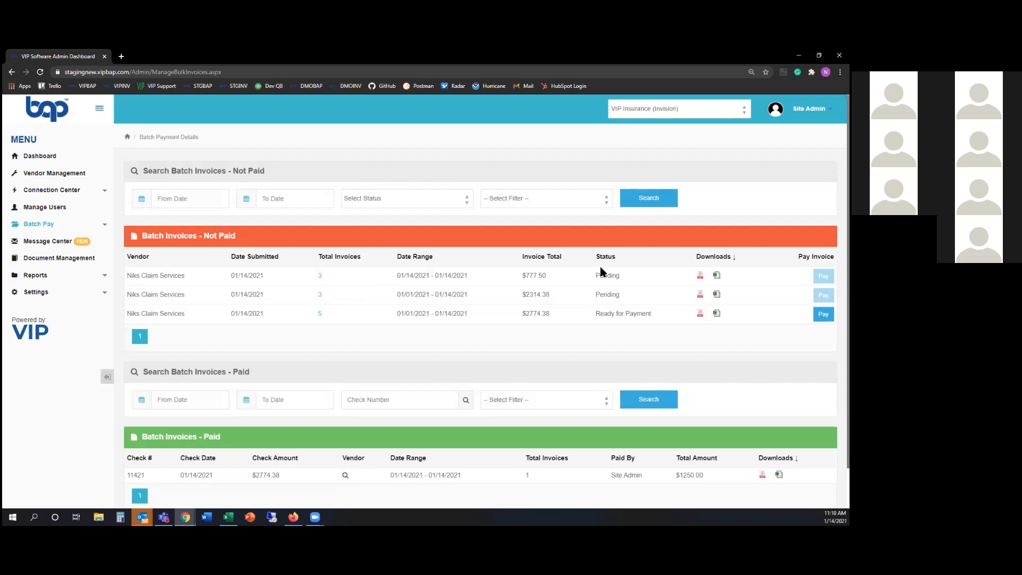
Remove NCS010 from the first batch's three invoices, leaving two invoices worth $540.00
double_click(611, 275)
click(321, 276)
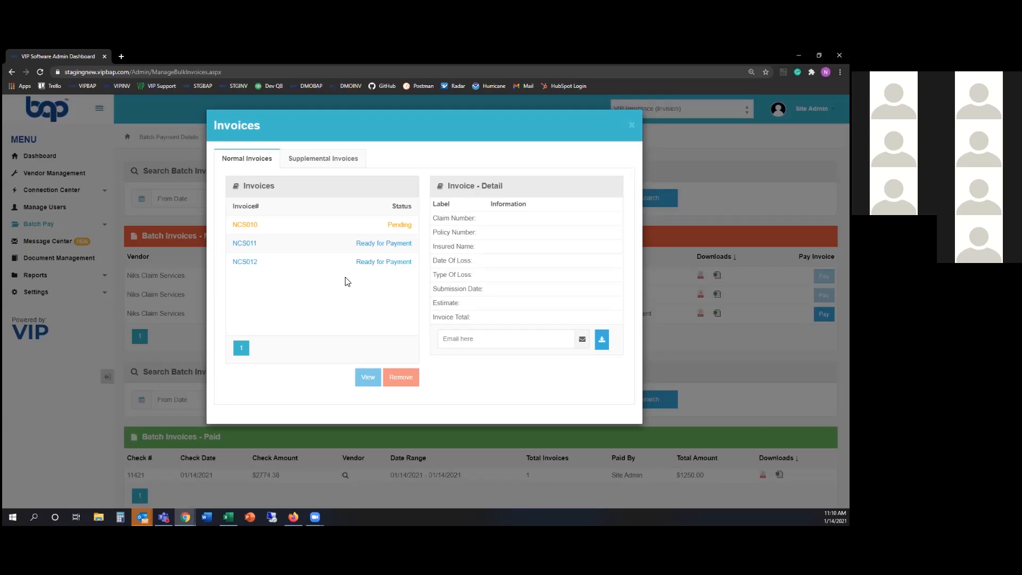
click(341, 232)
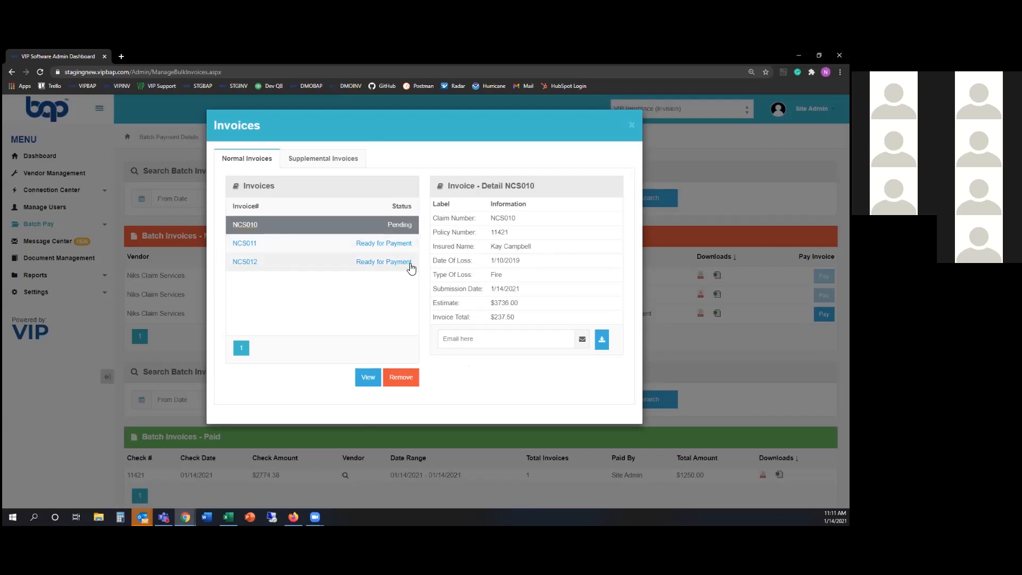
click(397, 379)
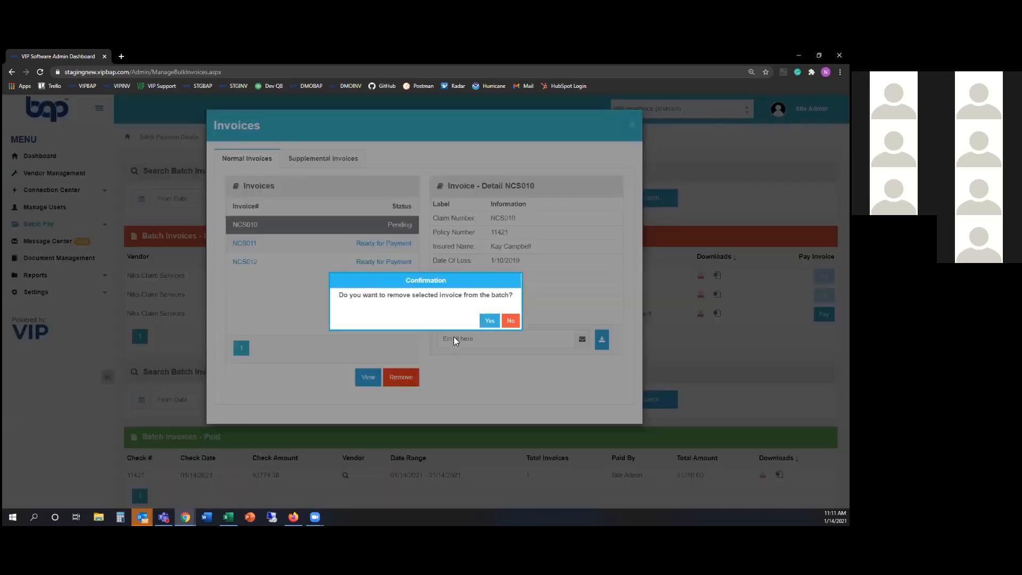
click(484, 322)
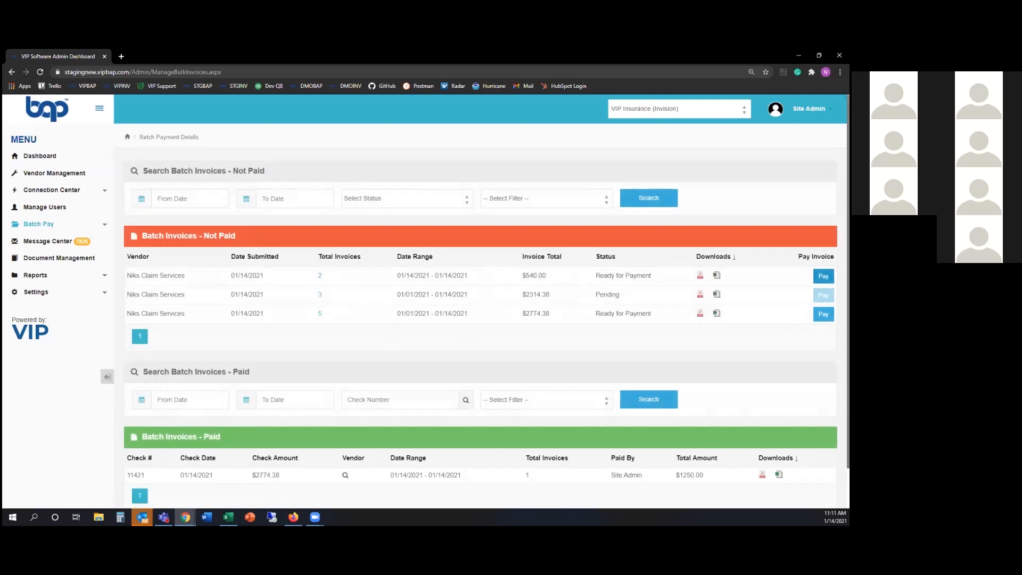
Mark the first batch paid with check 11521, dated 01/14/2021, amount 540.00
click(823, 275)
click(346, 201)
text(11521)
click(395, 204)
click(523, 196)
text(540.00)
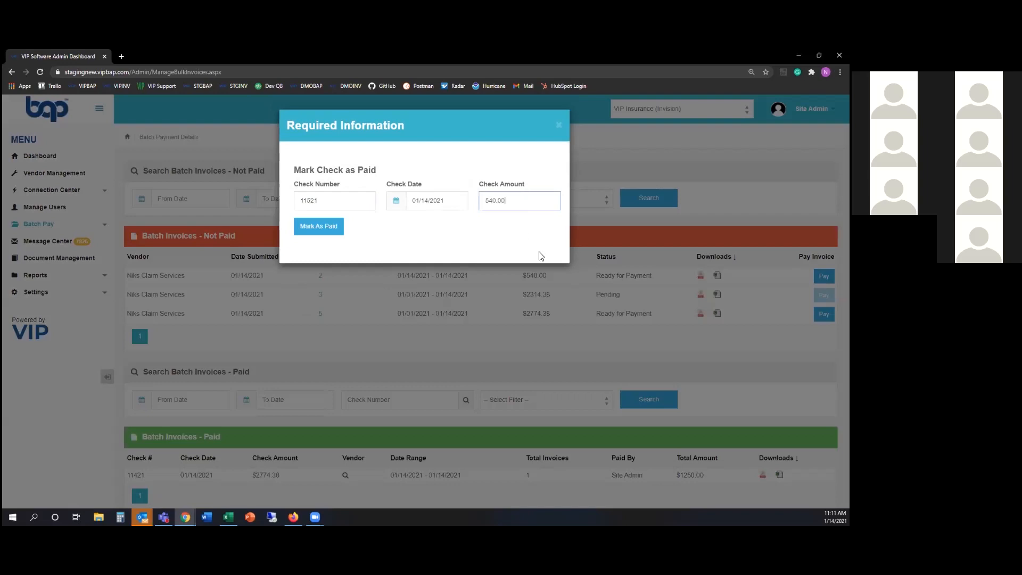
click(306, 230)
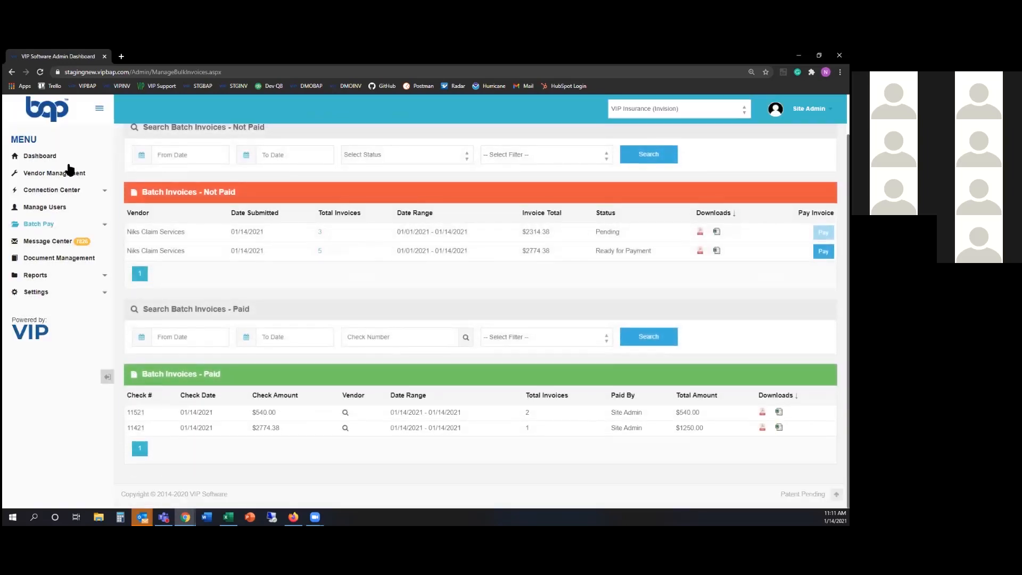
Review the dashboard Invoices panel showing NCS012 and NCS011 paid, then minimise the window
click(59, 157)
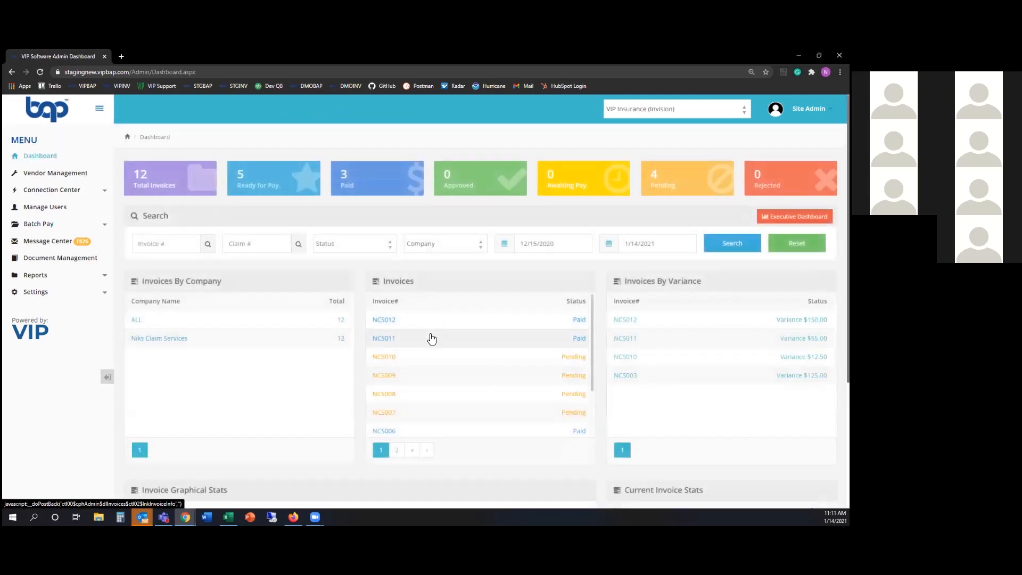
scroll(429, 338, down, 2)
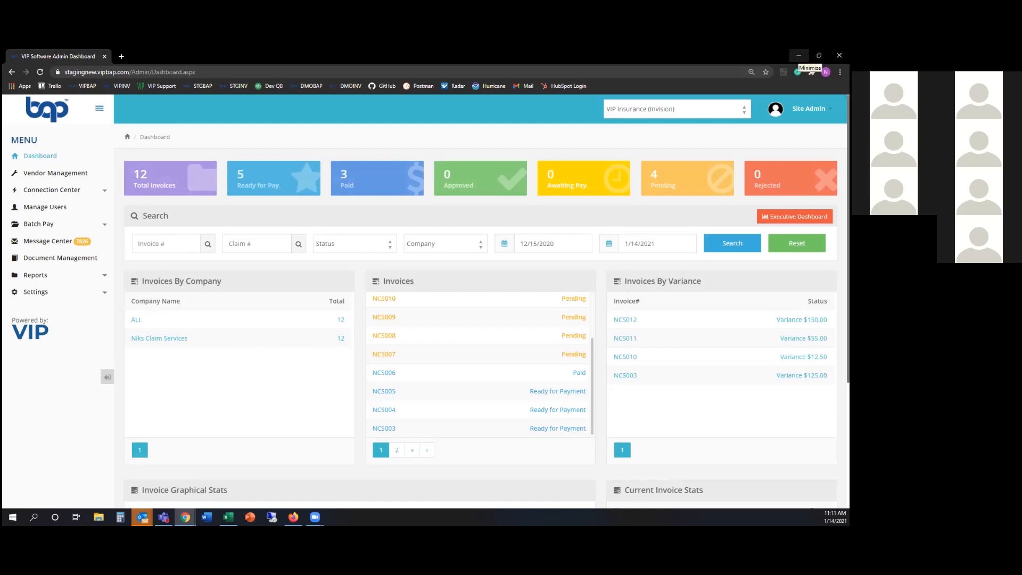
click(799, 55)
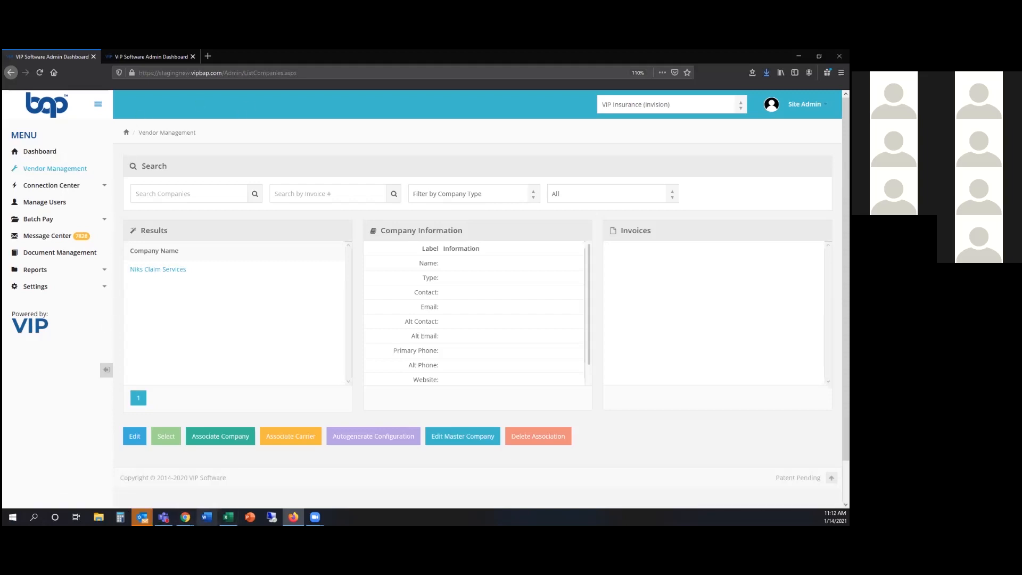
In the vendor portal, open Manage Batch Invoices under Batch Functionality
mouse_move(185, 517)
click(228, 479)
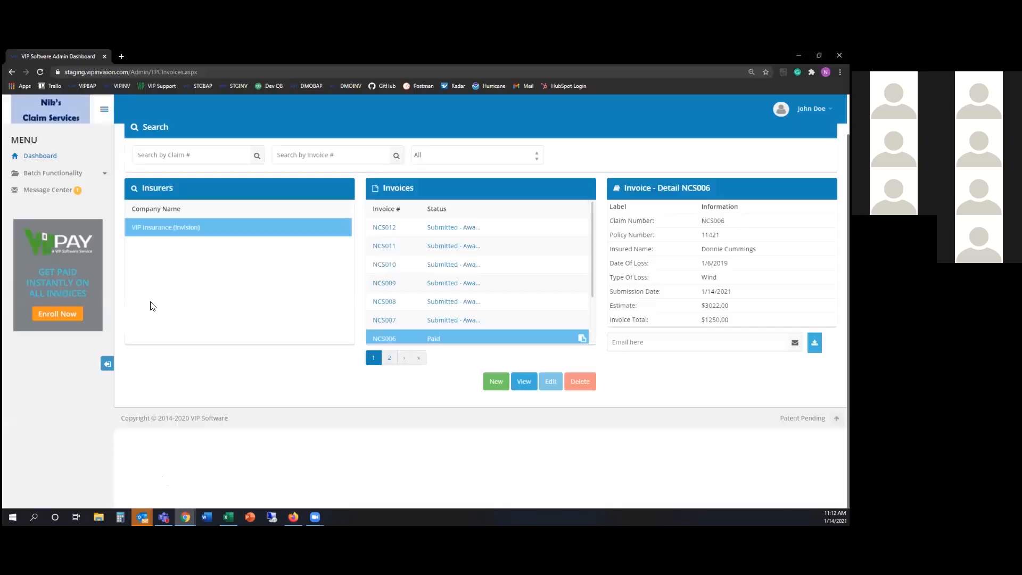
scroll(406, 433, up, 1)
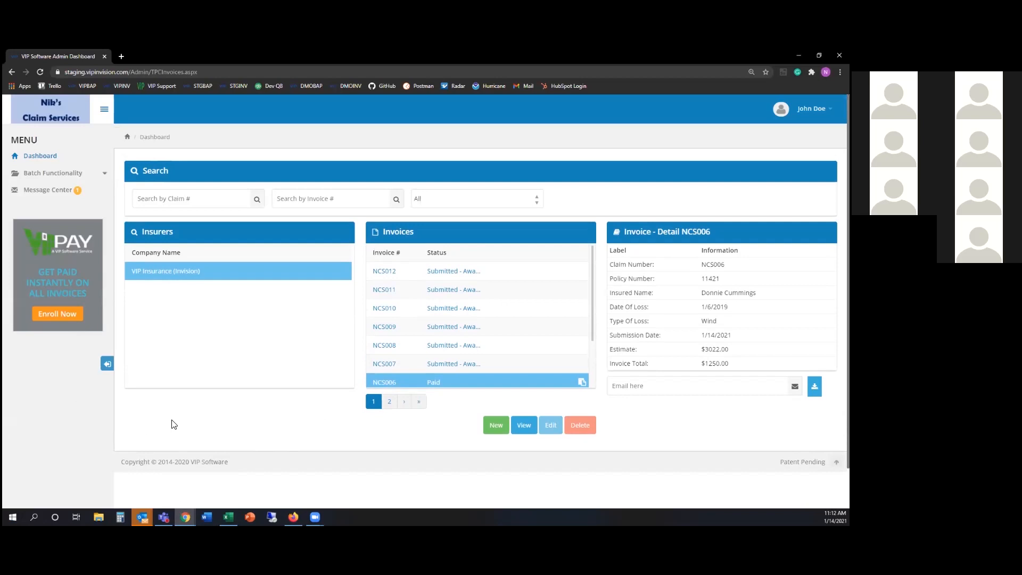
click(53, 173)
click(63, 208)
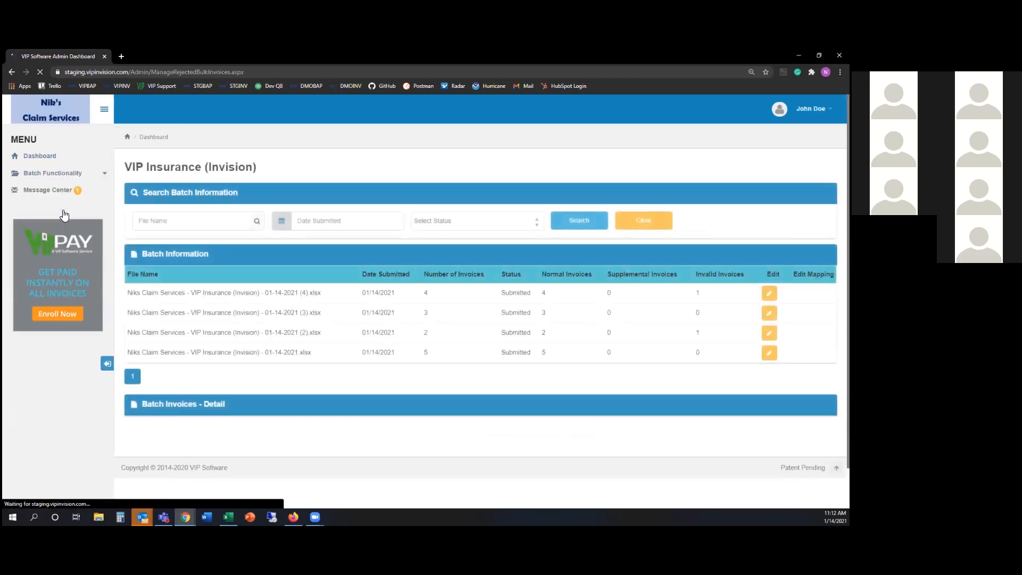